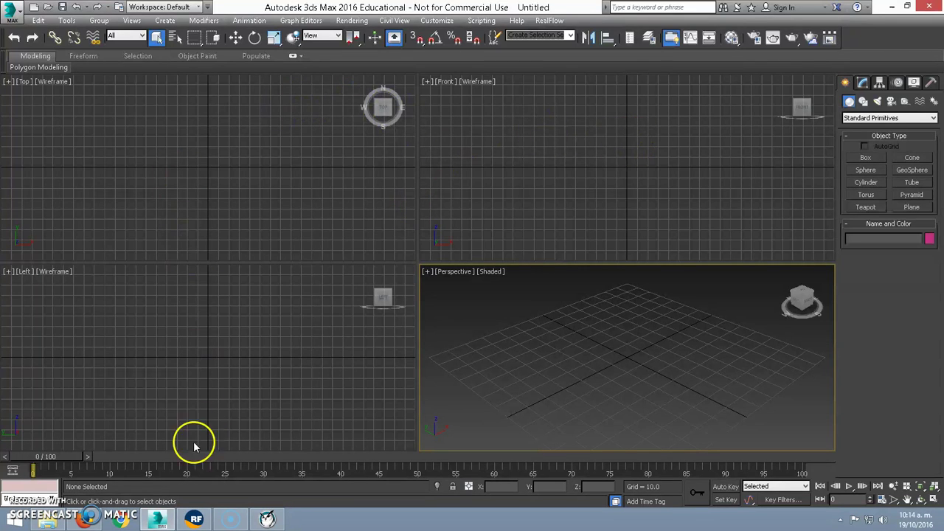
In File Explorer, go to the Desktop and open the Compartidos shared folder.
left_click(61, 522)
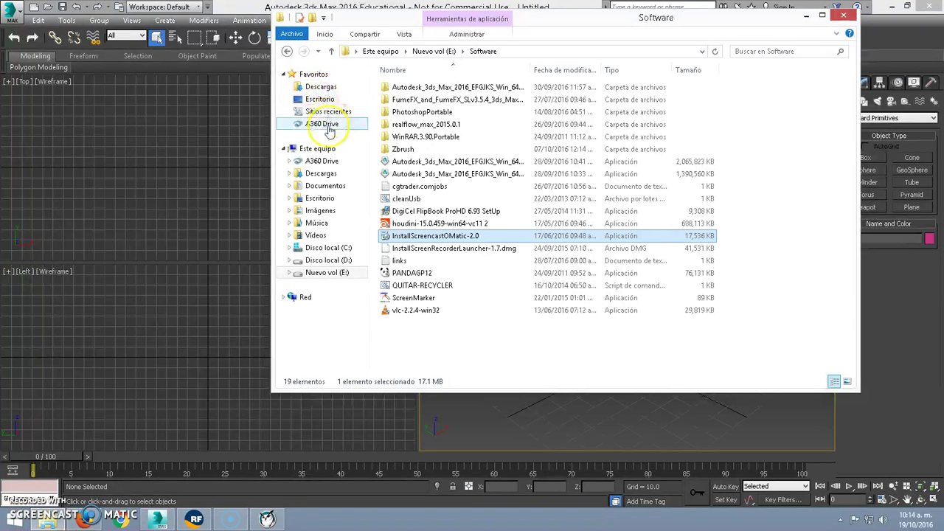
left_click(324, 100)
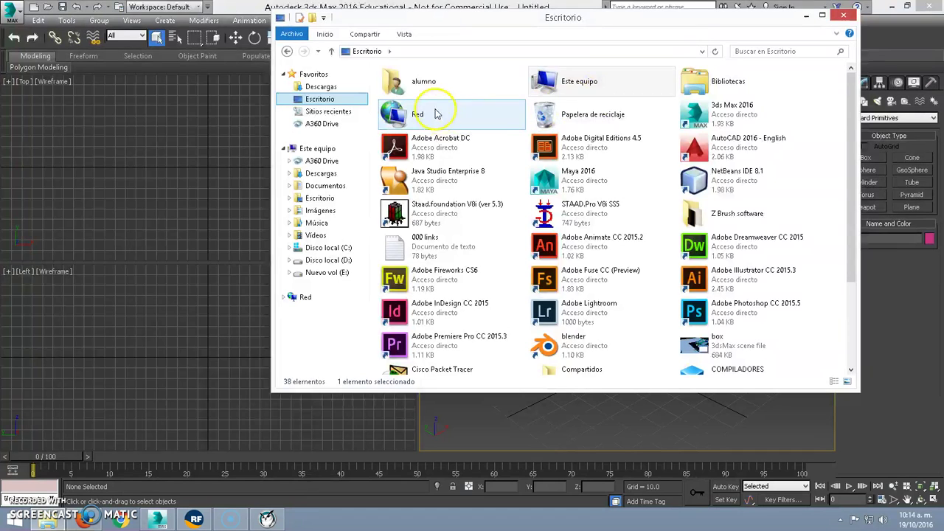
left_click(420, 157)
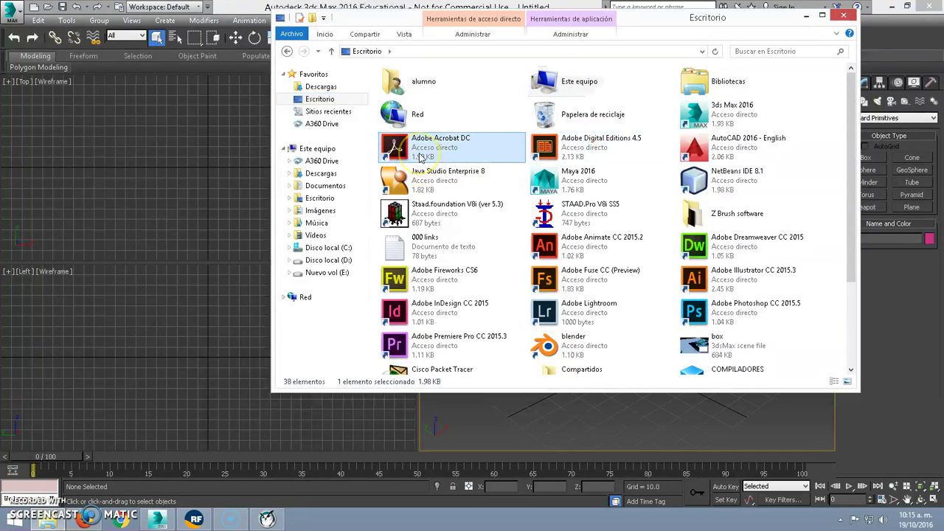
scroll(420, 157, "down", 2)
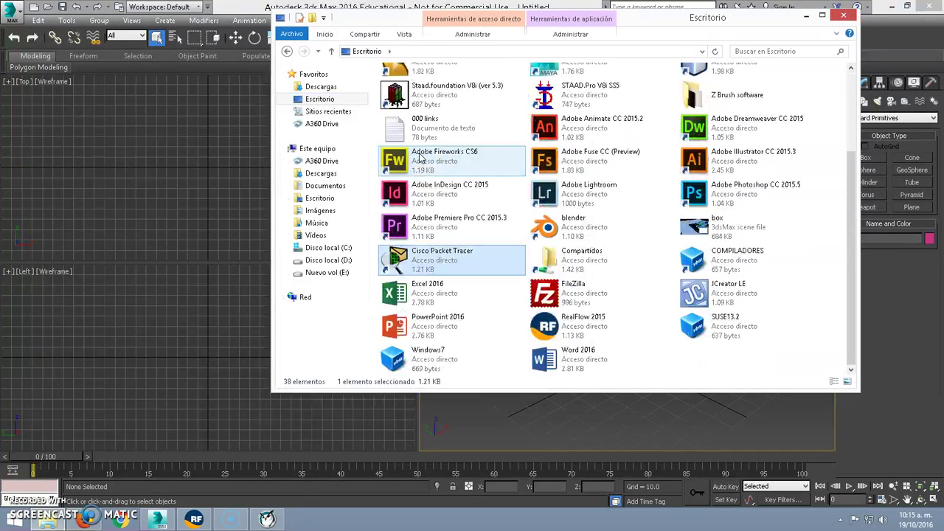
left_click(531, 258)
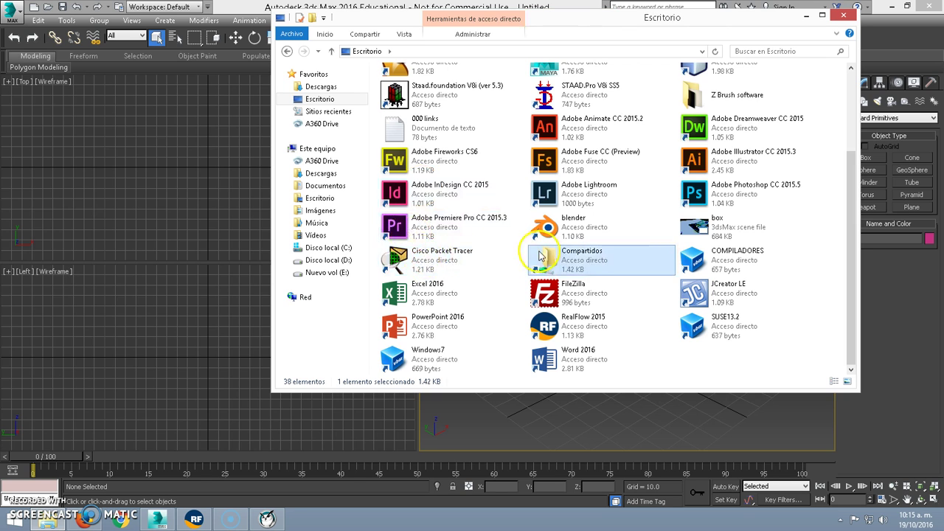
double_click(525, 255)
Open realflow_max_2015.0.1 to view its two installers, then minimize Explorer.
double_click(416, 166)
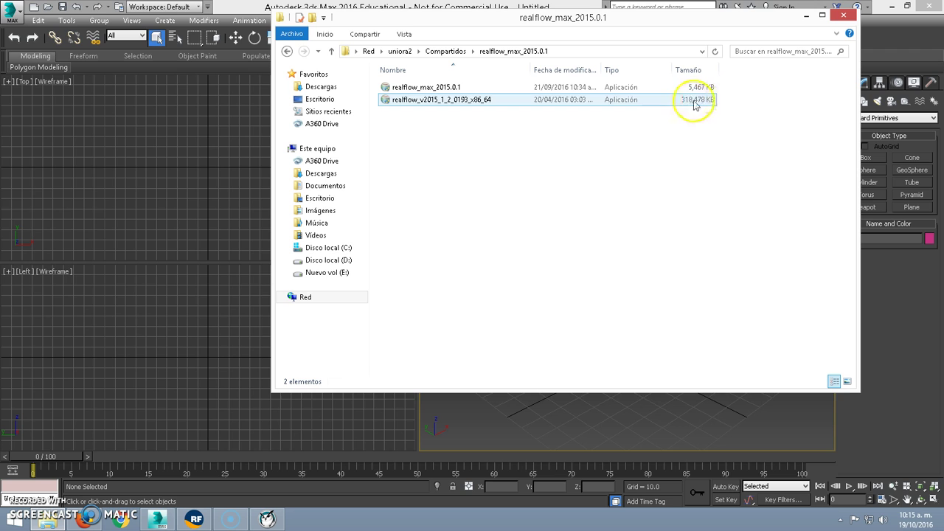
left_click(448, 90)
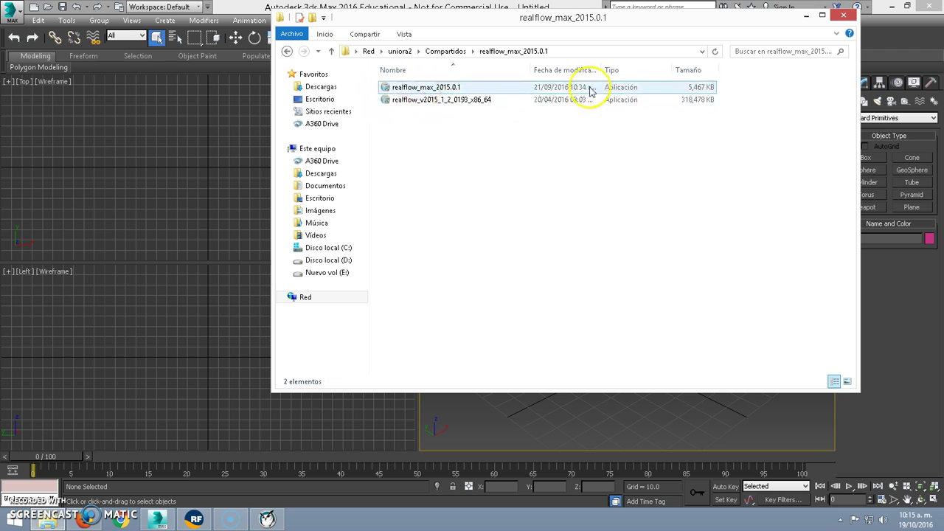
left_click(737, 90)
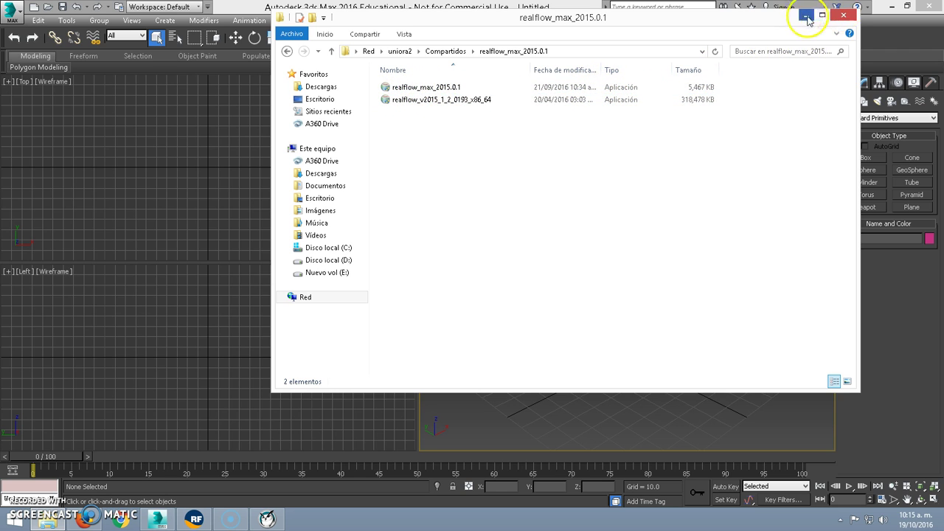
left_click(807, 16)
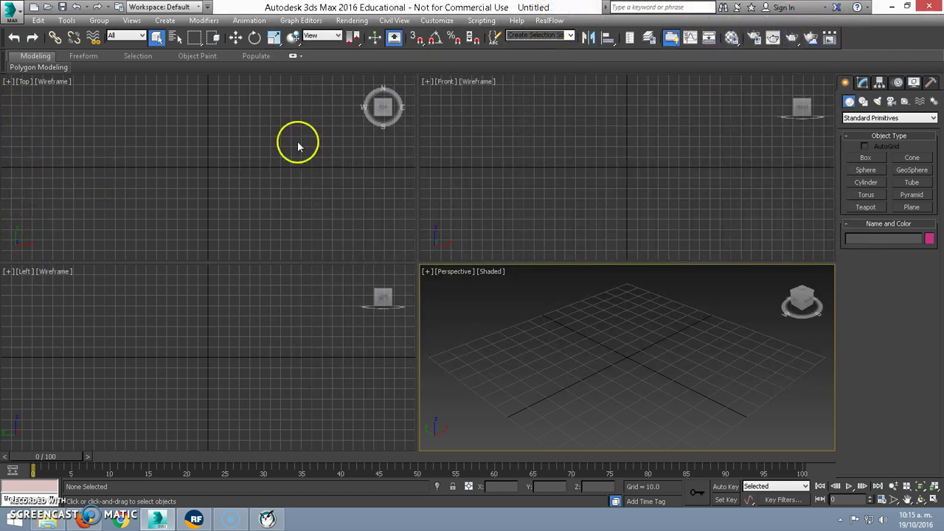
Create a wide, thin floor box across the Top view.
left_click(544, 22)
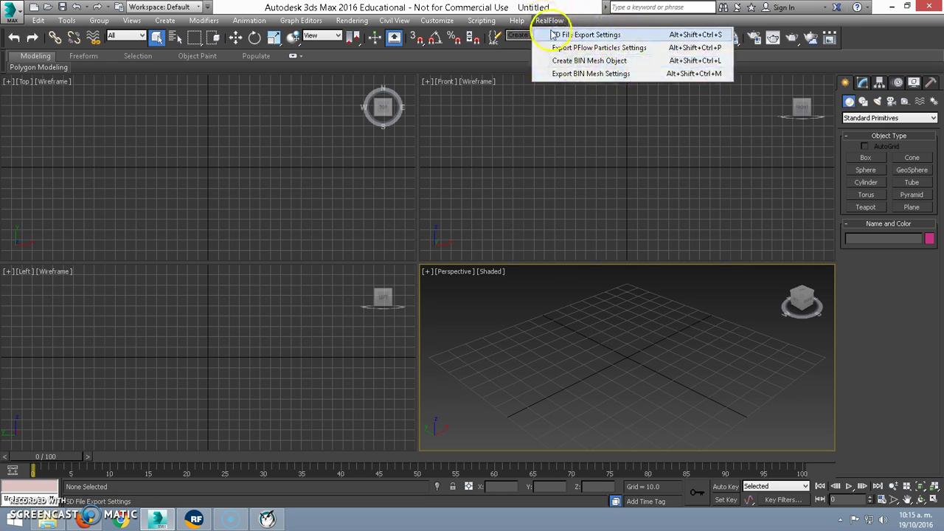
left_click(582, 19)
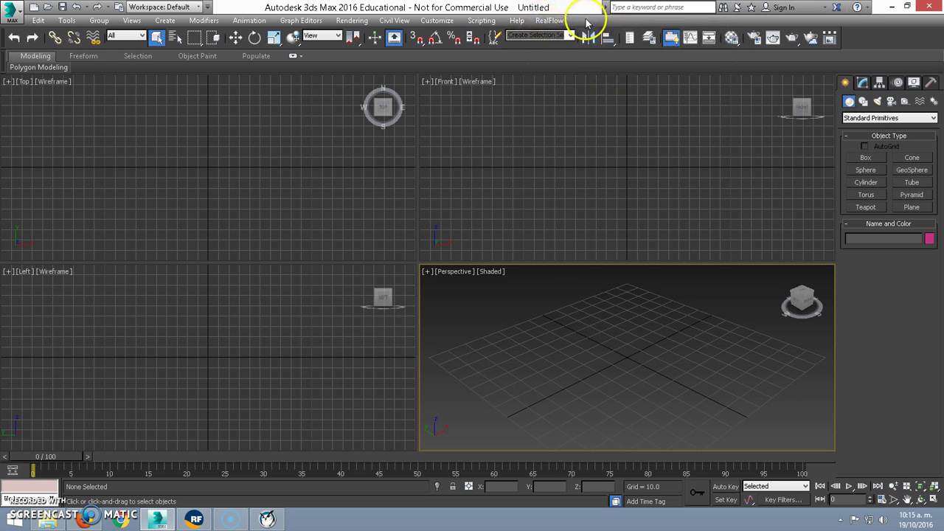
left_click(866, 157)
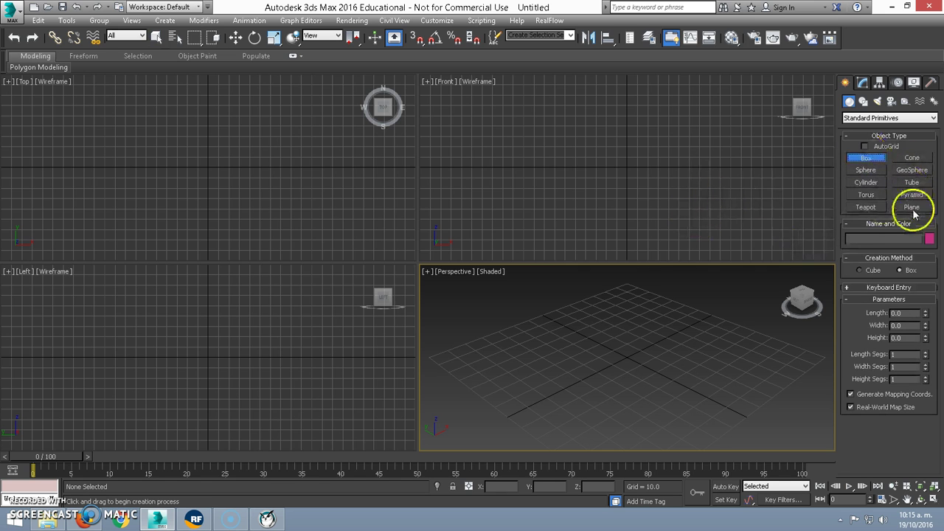
left_click_drag(62, 104, 359, 248)
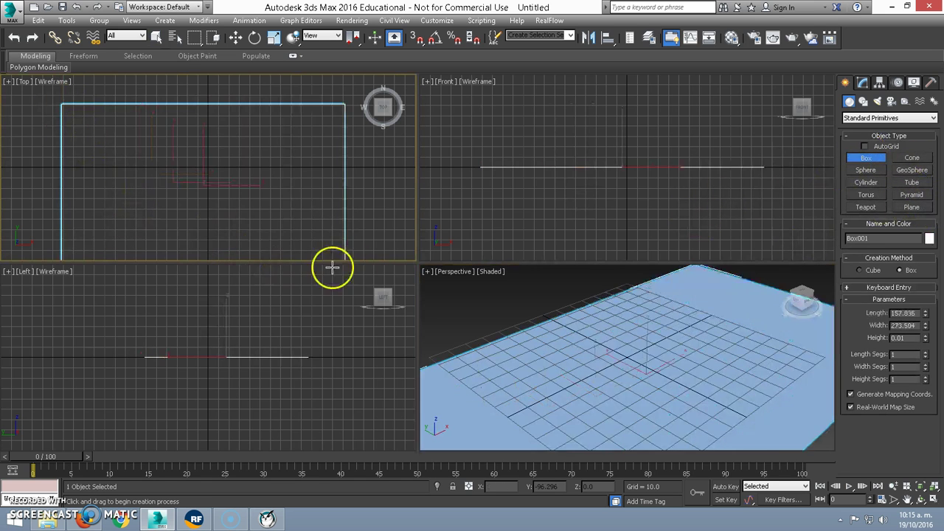
left_click(360, 250)
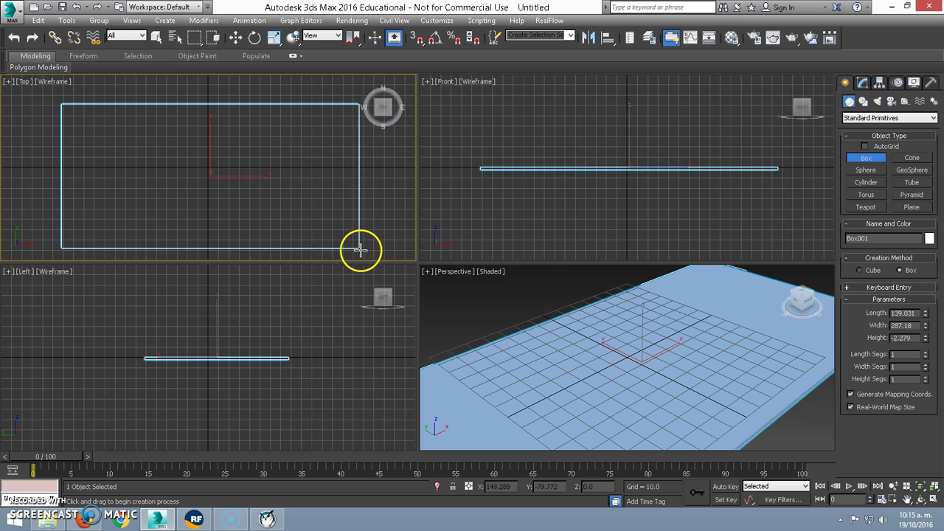
Draw a smaller box, Box002, about 14.8 units tall, near the floor's centre.
left_click_drag(176, 163, 231, 199)
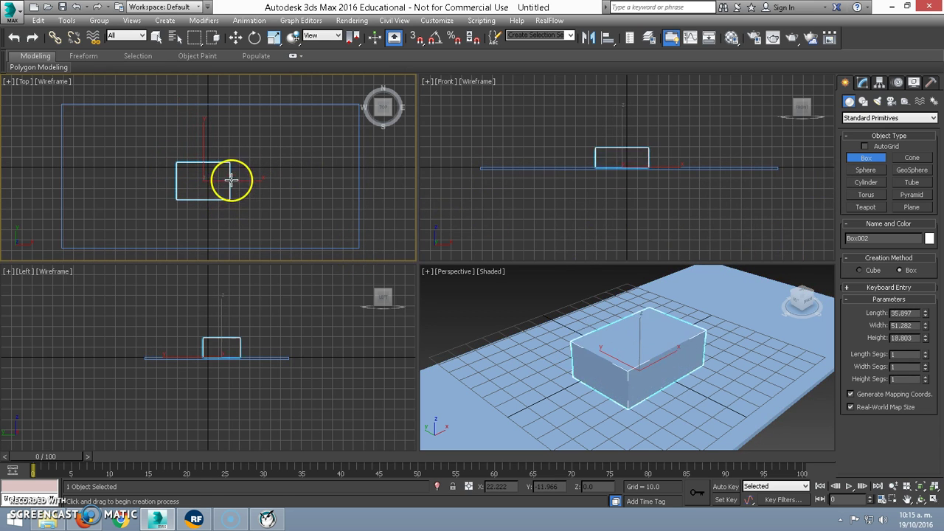
right_click(642, 362)
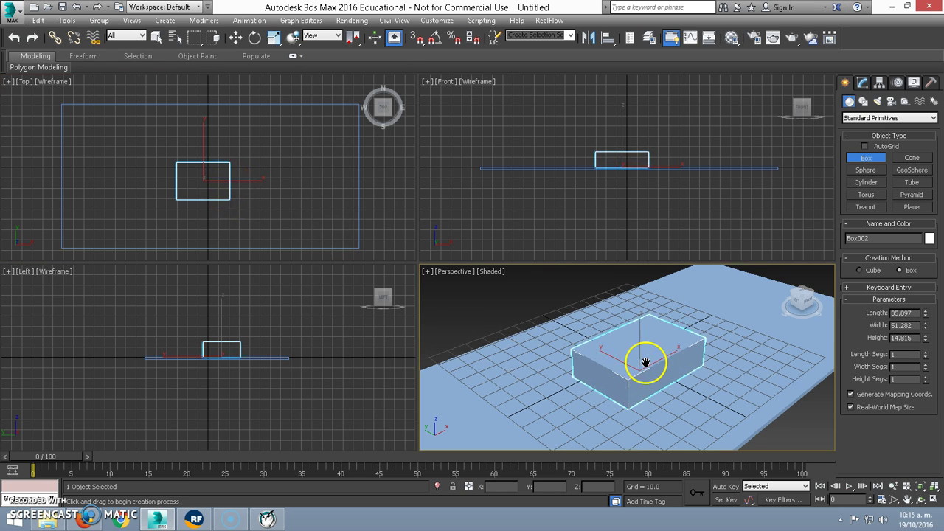
right_click(643, 341)
right_click(643, 335)
Convert Box002 to Editable Poly and select its top polygon.
left_click(644, 337)
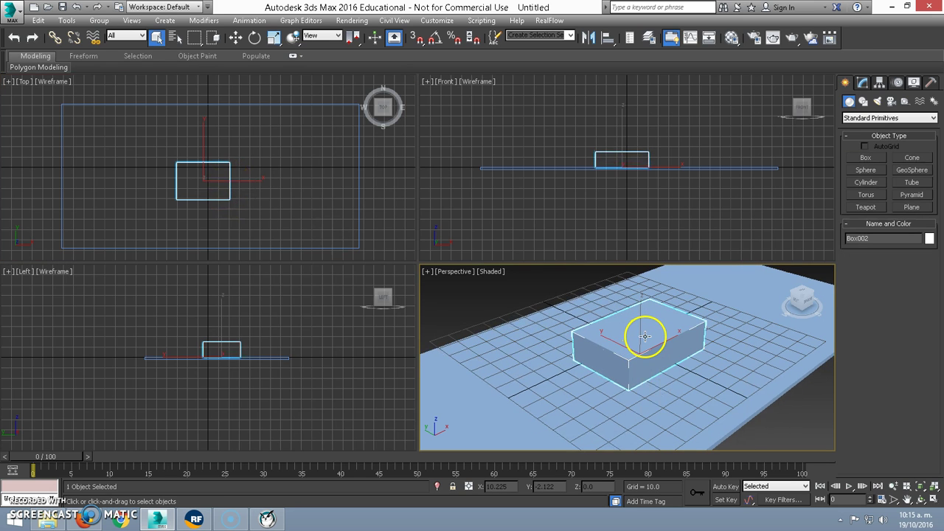
right_click(651, 342)
mouse_move(685, 460)
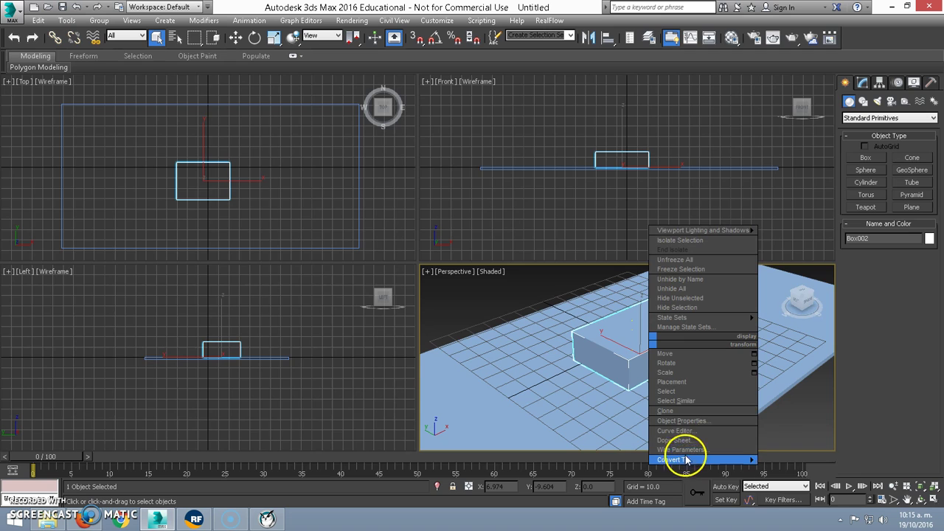
left_click(801, 470)
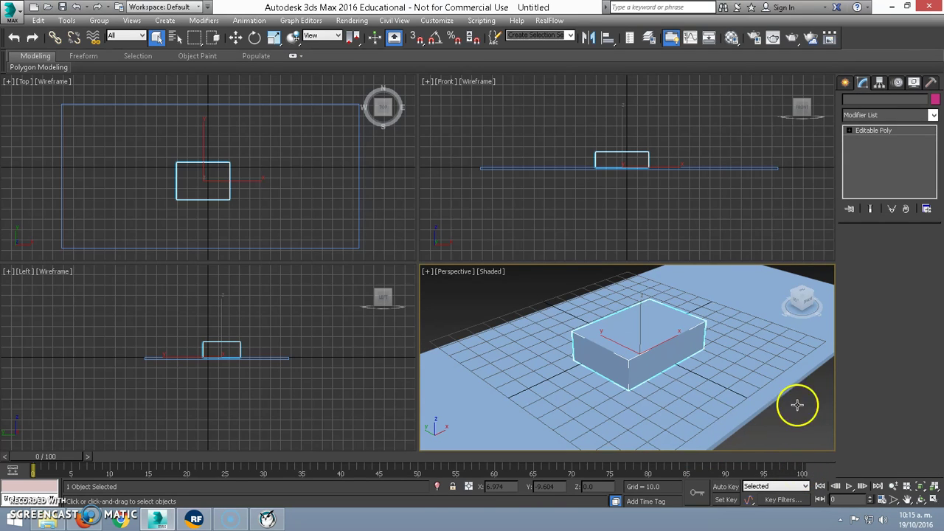
key("4")
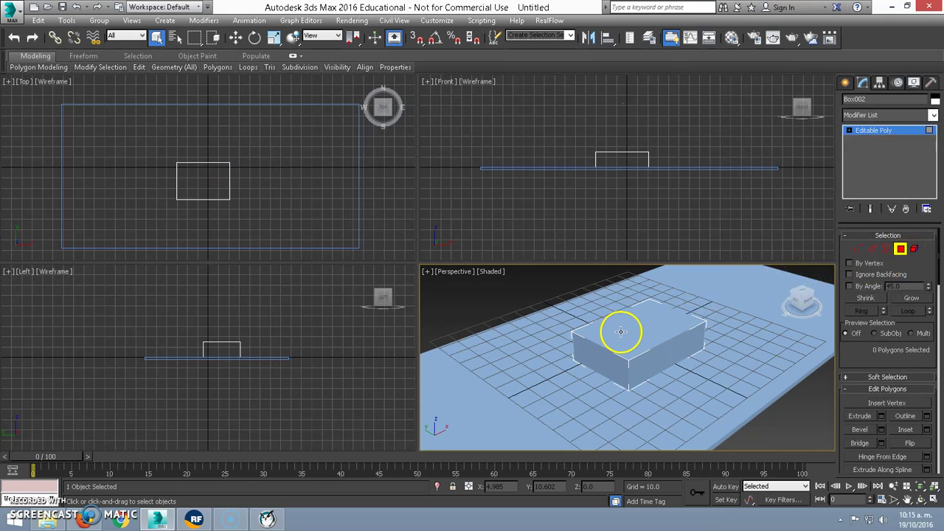
left_click(621, 331)
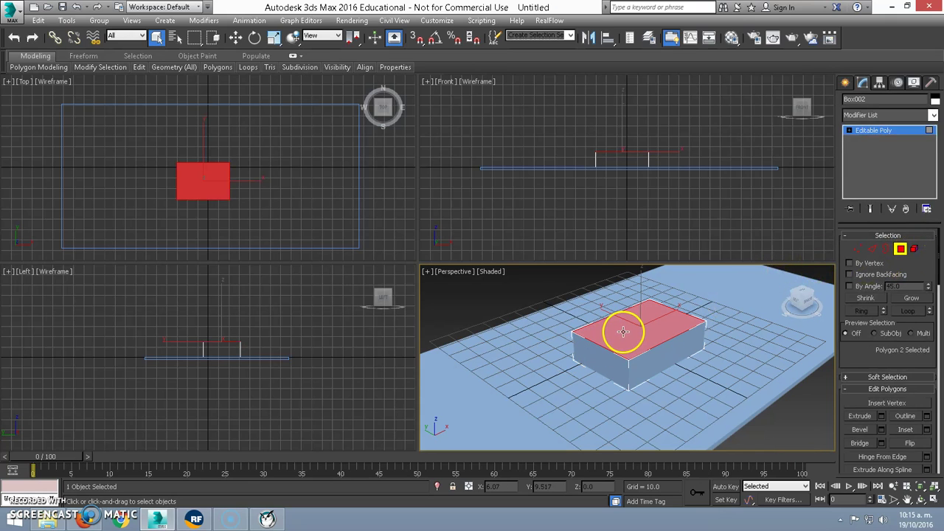
Inset the top face and extrude it downward into a hollow, then exit Polygon mode.
right_click(622, 331)
left_click(611, 388)
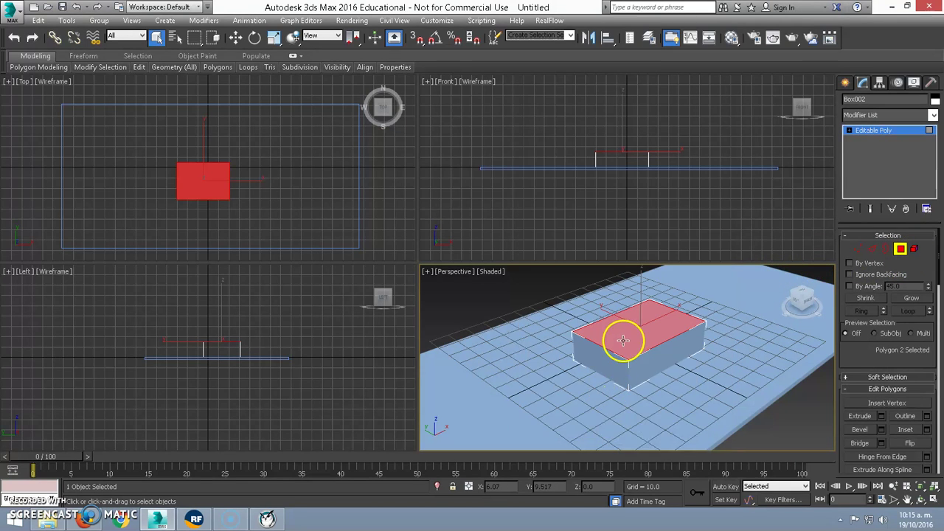
left_click_drag(623, 340, 626, 337)
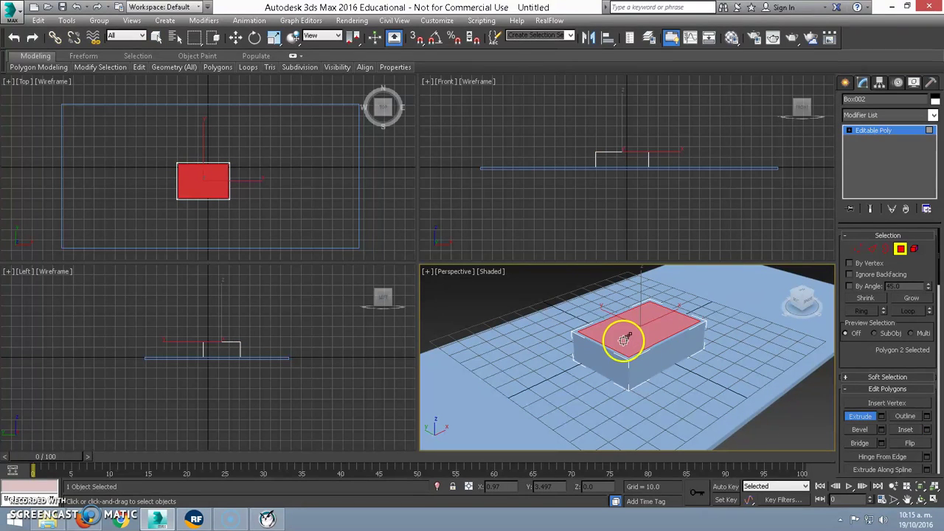
left_click_drag(632, 331, 635, 361)
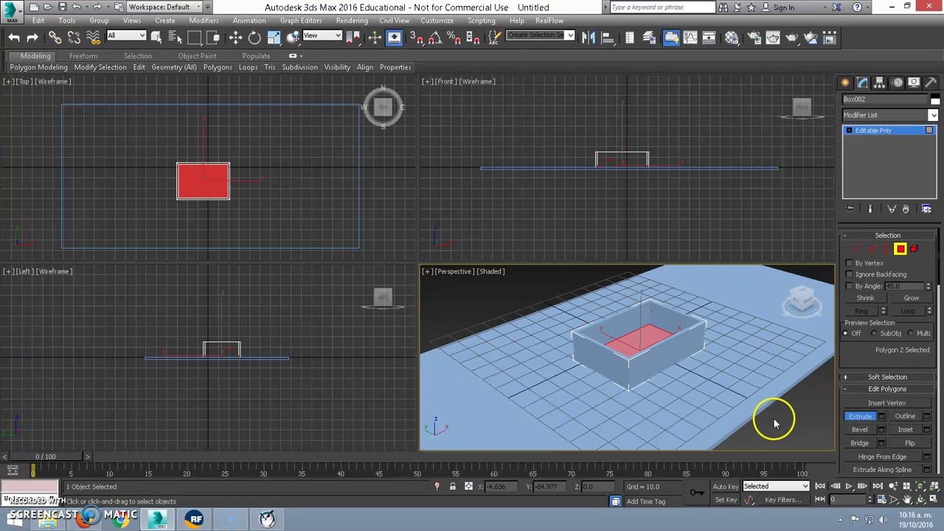
right_click(628, 339)
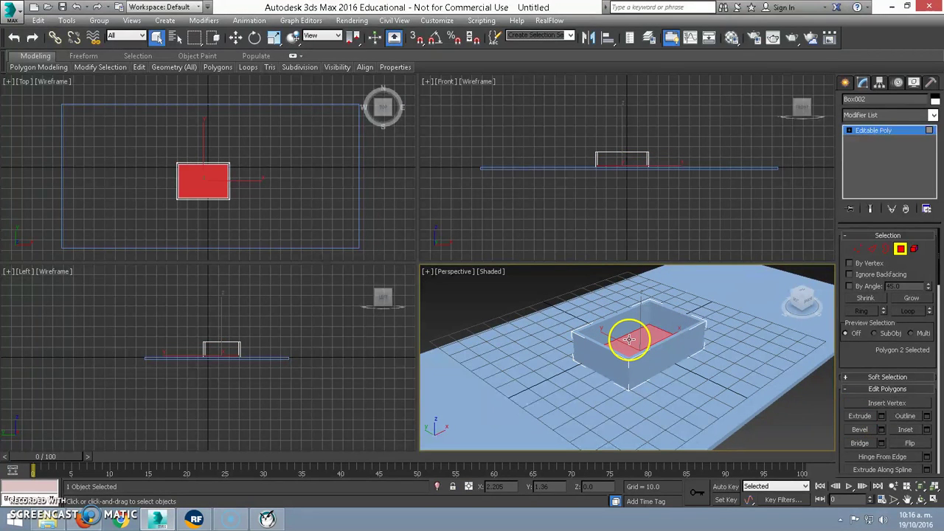
right_click(630, 343)
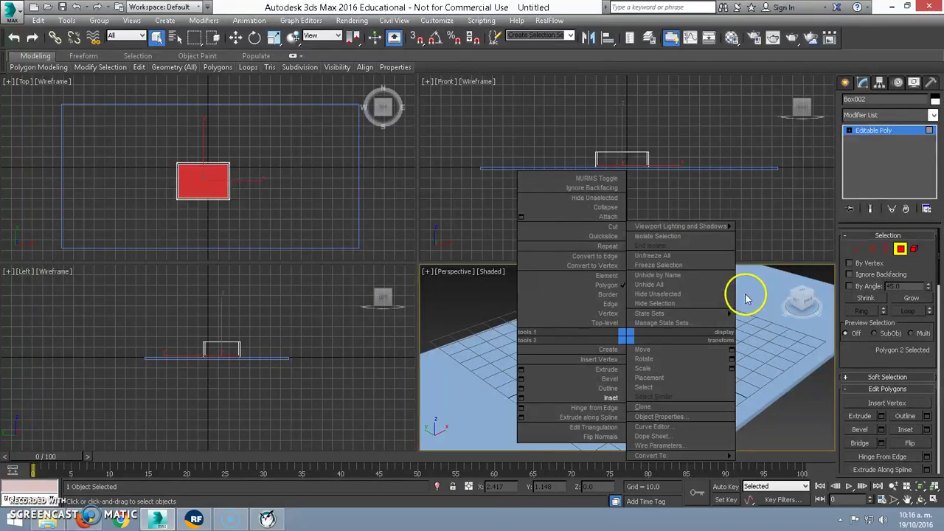
left_click(901, 253)
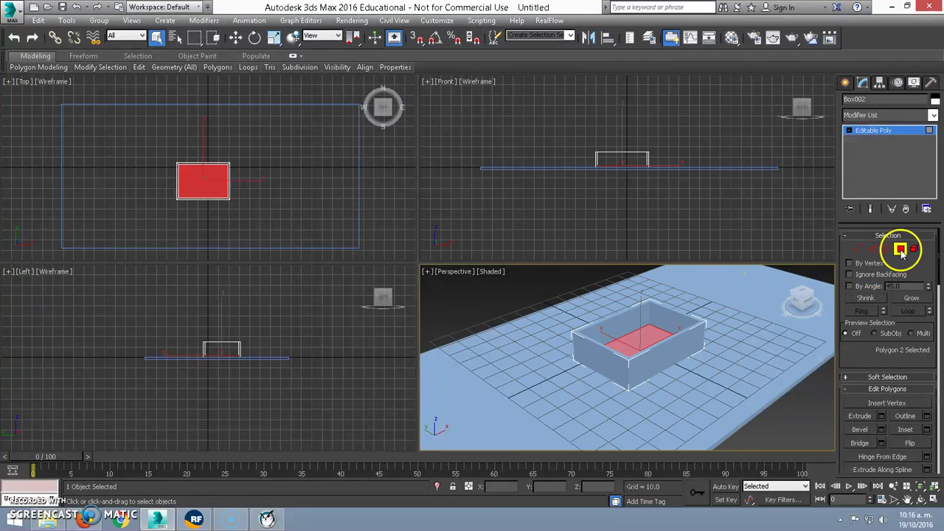
left_click(901, 251)
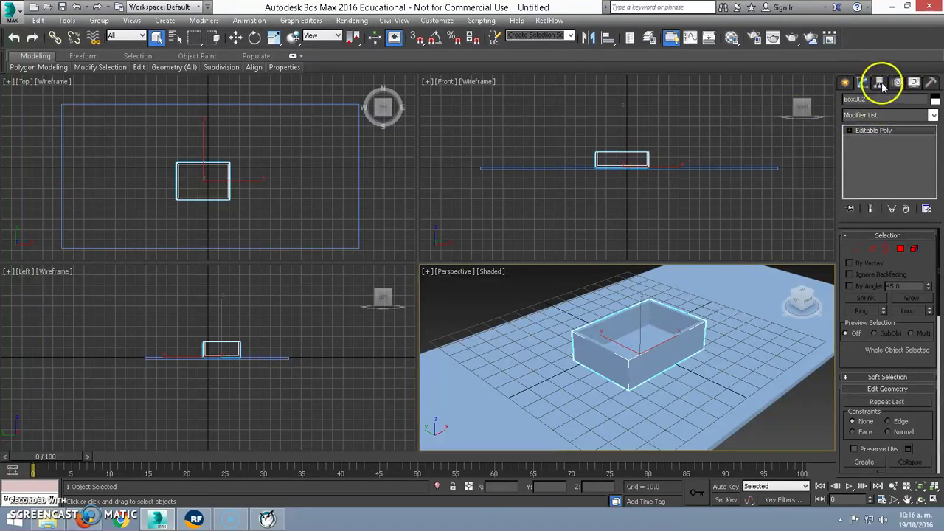
Move Box002's pivot to its left edge with Affect Pivot Only.
left_click(881, 84)
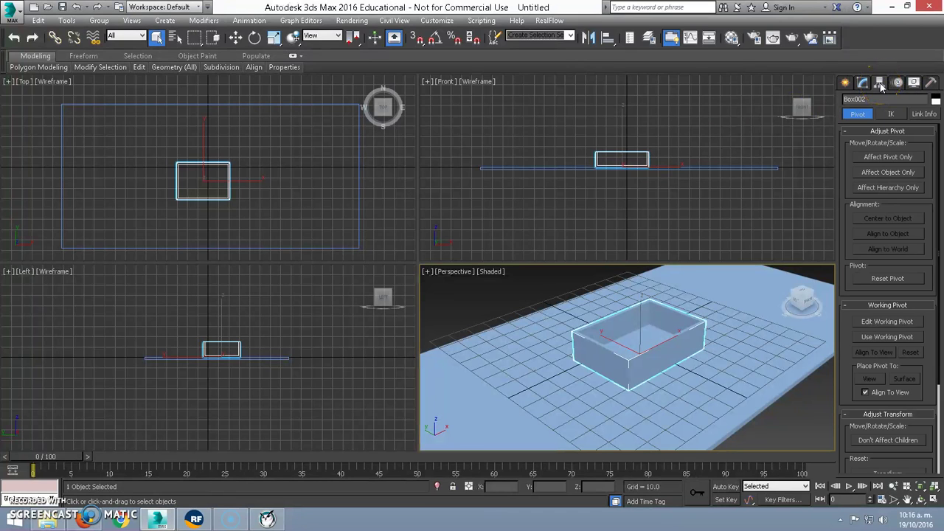
left_click(887, 157)
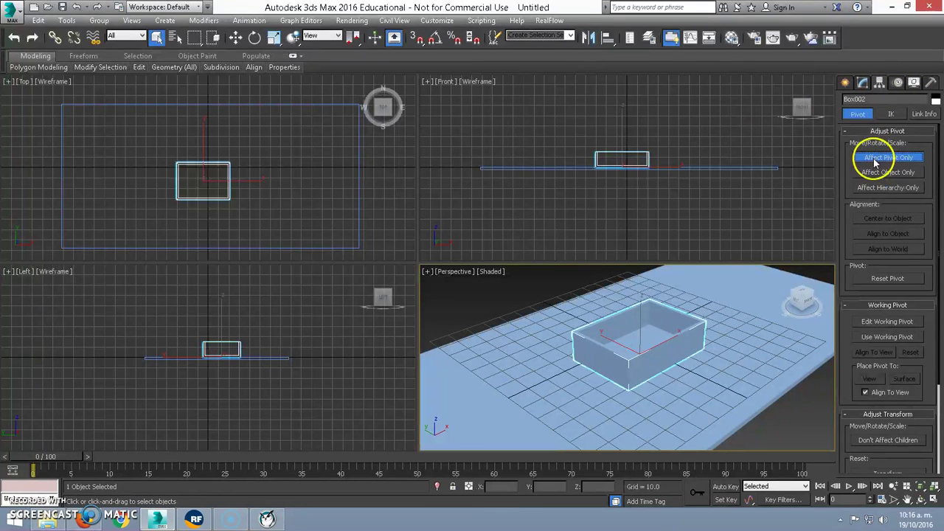
key("w")
left_click_drag(654, 165, 628, 165)
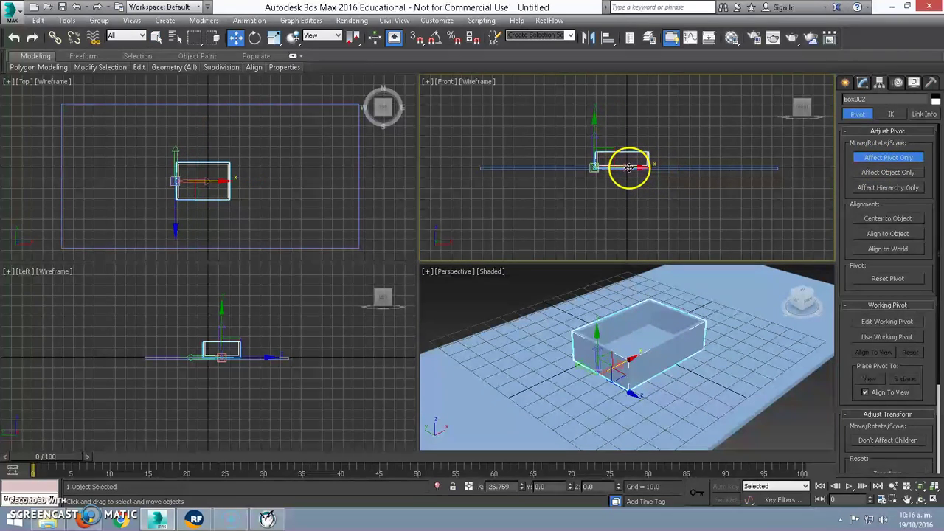
left_click(889, 161)
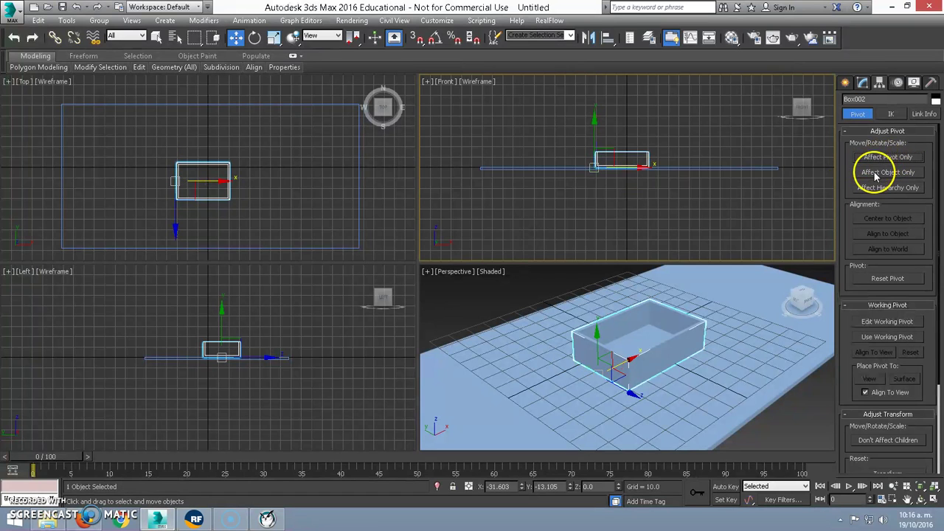
With Auto Key on, rotate the box up on its edge and set it level again at frame 50.
key("n")
left_click_drag(67, 455, 432, 459)
key("w")
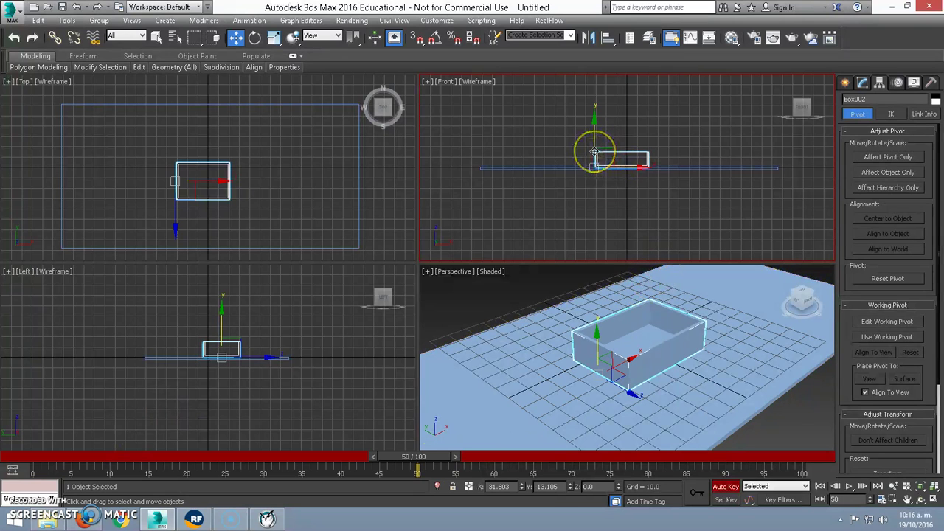
key("e")
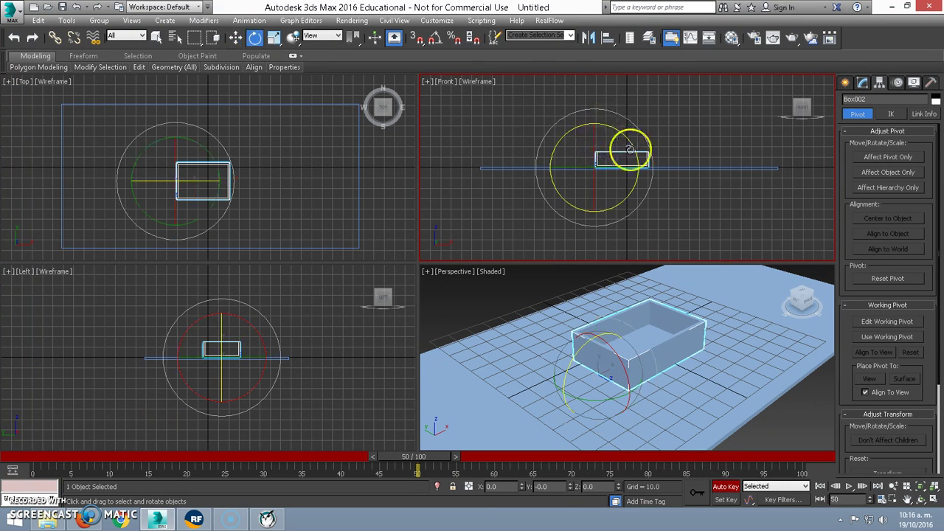
left_click_drag(624, 131, 611, 116)
mouse_move(431, 461)
left_mouse_down()
mouse_move(111, 459)
mouse_move(312, 457)
mouse_move(395, 468)
mouse_move(112, 446)
mouse_move(438, 438)
mouse_move(415, 469)
mouse_move(227, 476)
left_mouse_up()
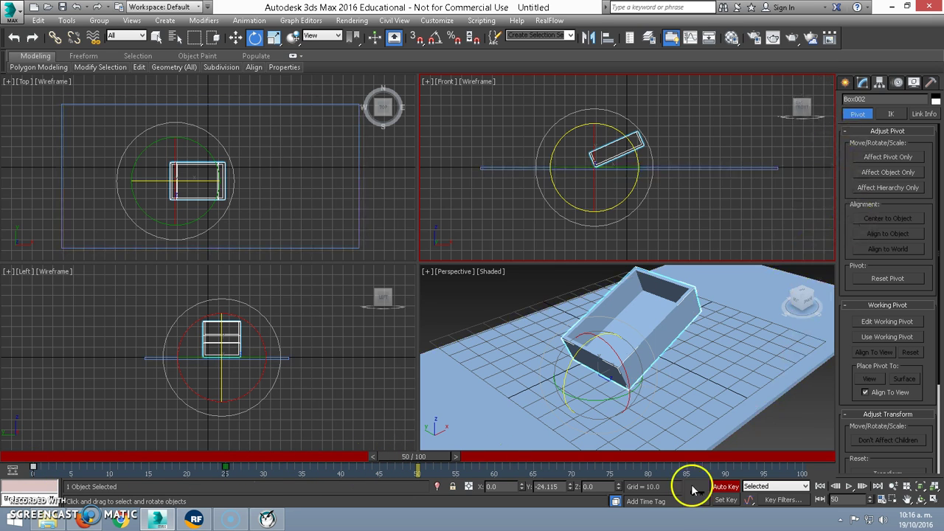
left_click(554, 486)
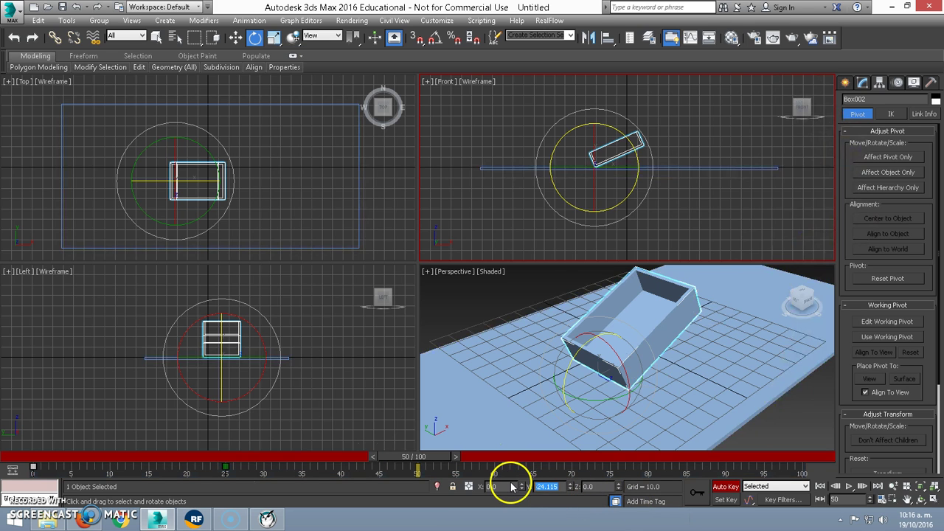
type("0")
key("Return")
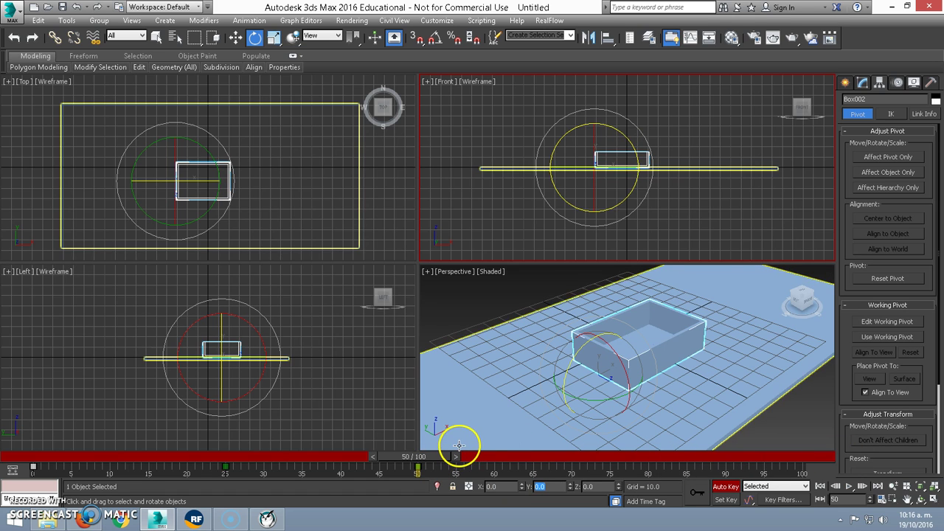
Turn off Auto Key and set the Time Configuration End Time to 50.
left_click(725, 487)
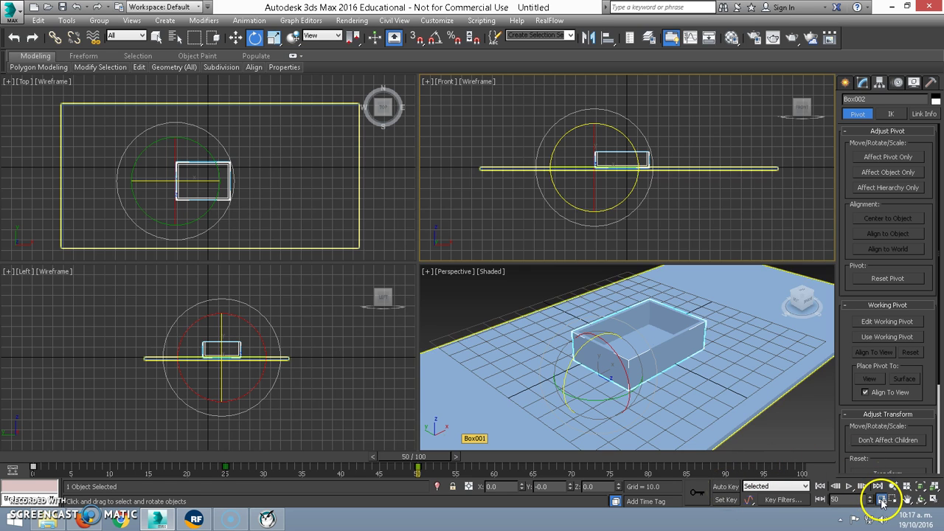
left_click(880, 499)
double_click(432, 293)
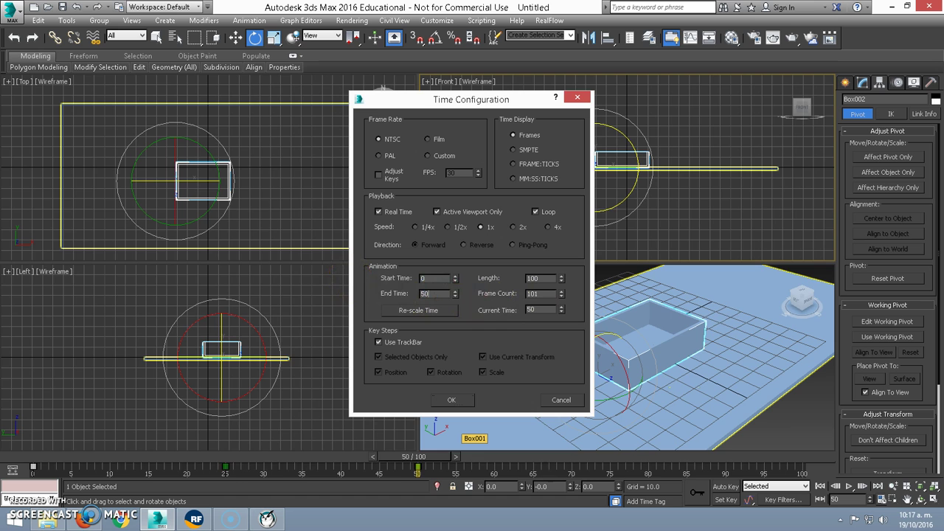
key("Return")
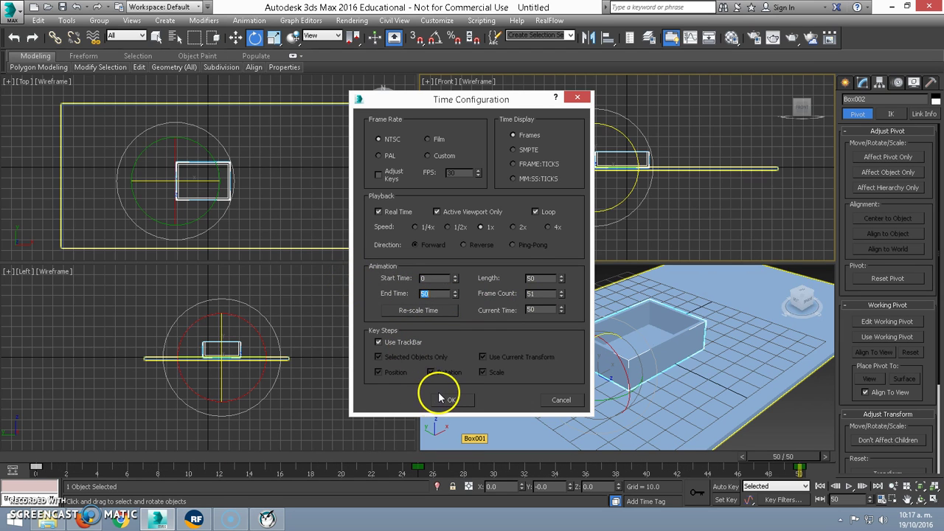
left_click(448, 400)
Scrub the timeline from frame 0 to 50 to play back the tipping box.
left_click_drag(759, 458, 95, 396)
left_click_drag(104, 456, 798, 457)
key("e")
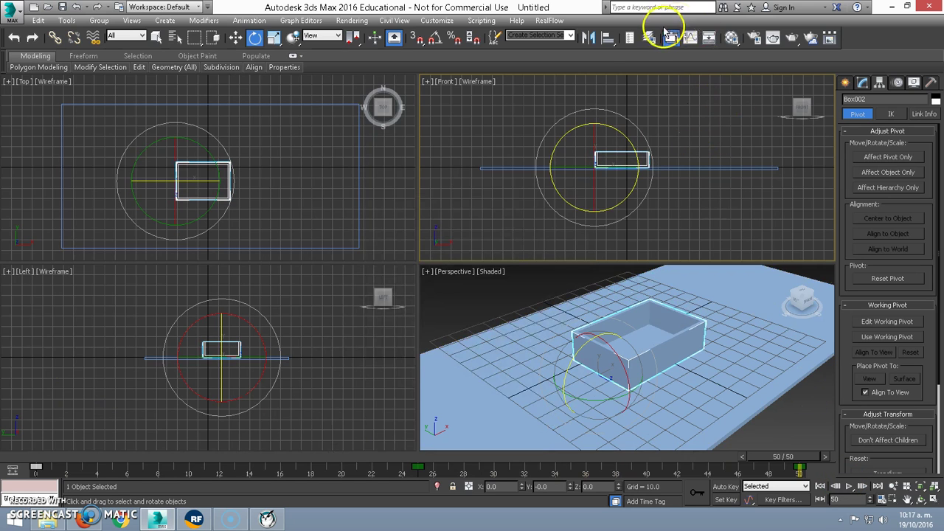
left_click(553, 21)
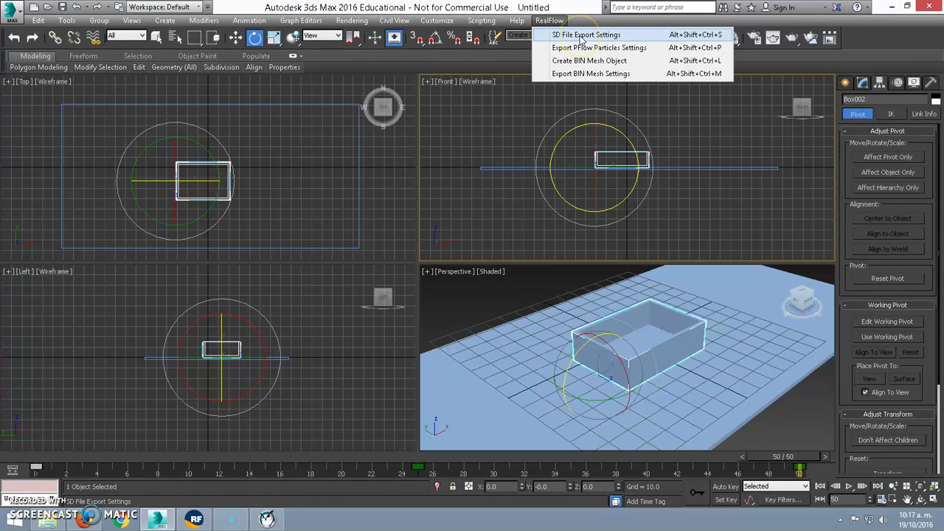
Export the scene as SD file 'box' to realflow\scenes\boxes\meshes, frames 0–50.
left_click(581, 36)
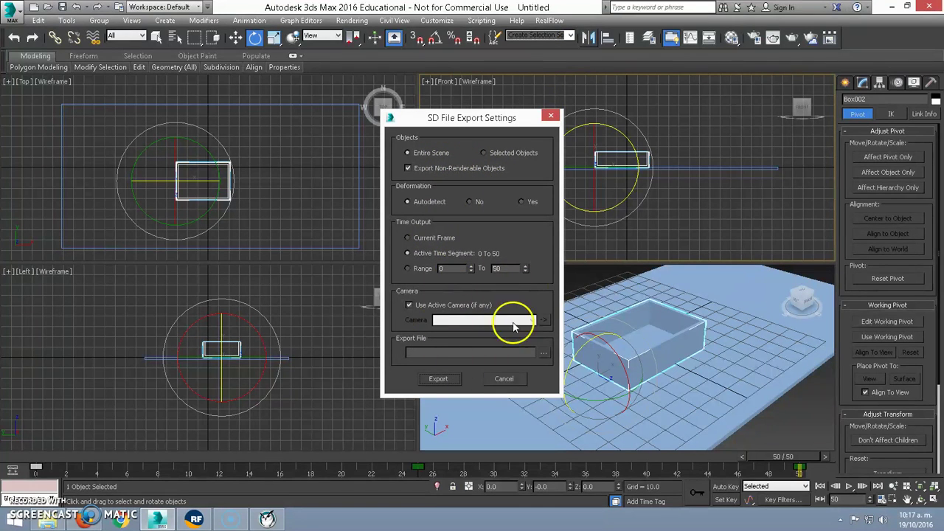
left_click(544, 354)
type("box")
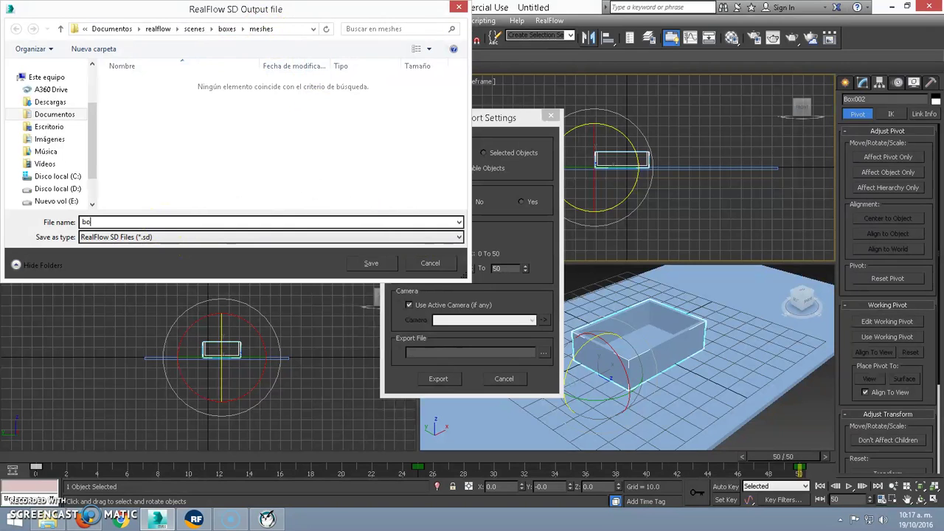
left_click(371, 263)
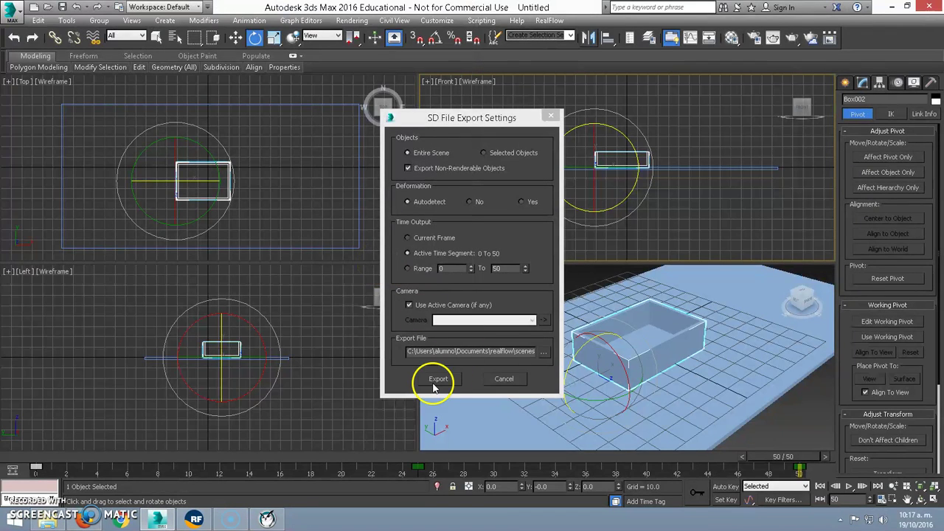
left_click(437, 379)
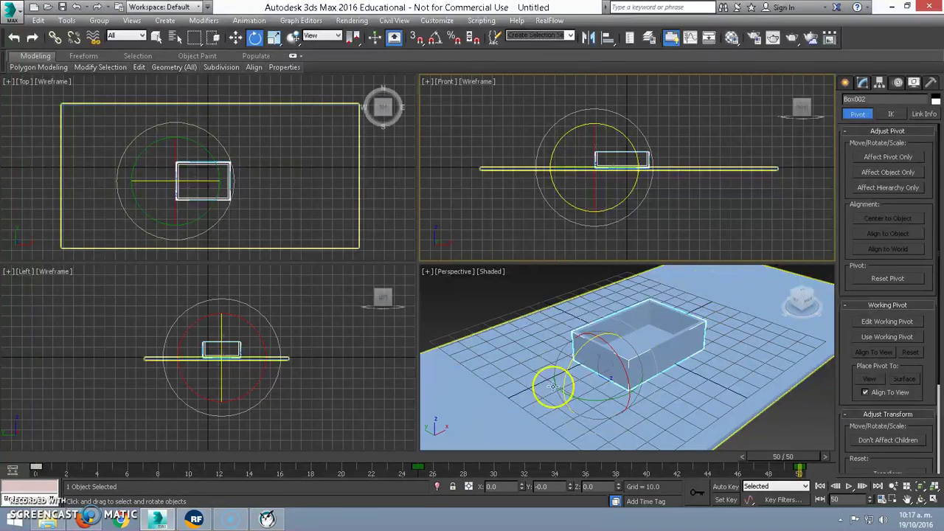
In RealFlow, set the Geometry scale preference to 1 under File > Preferences.
left_click(195, 518)
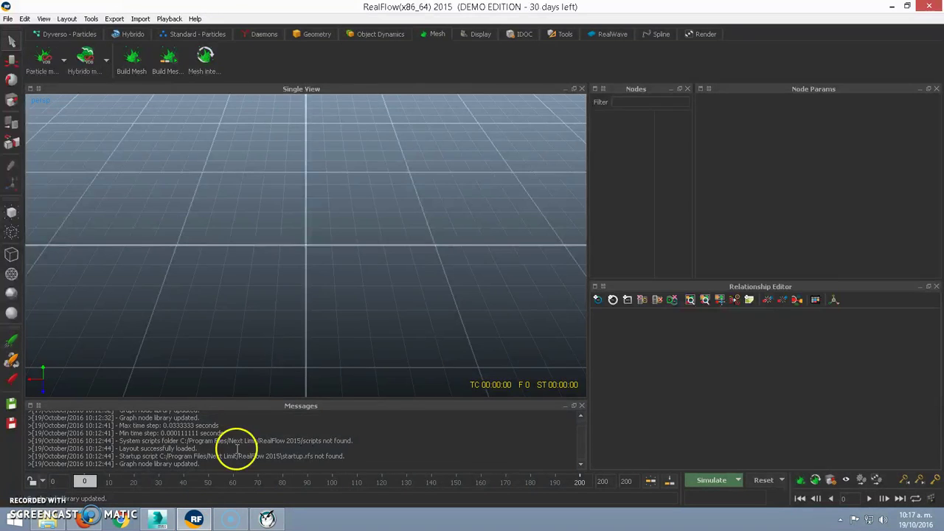
left_click(8, 19)
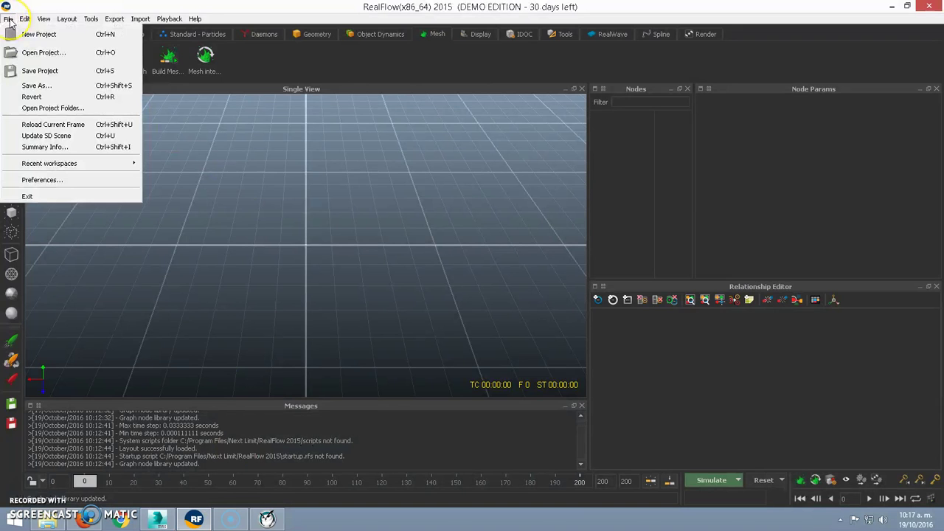
left_click(22, 182)
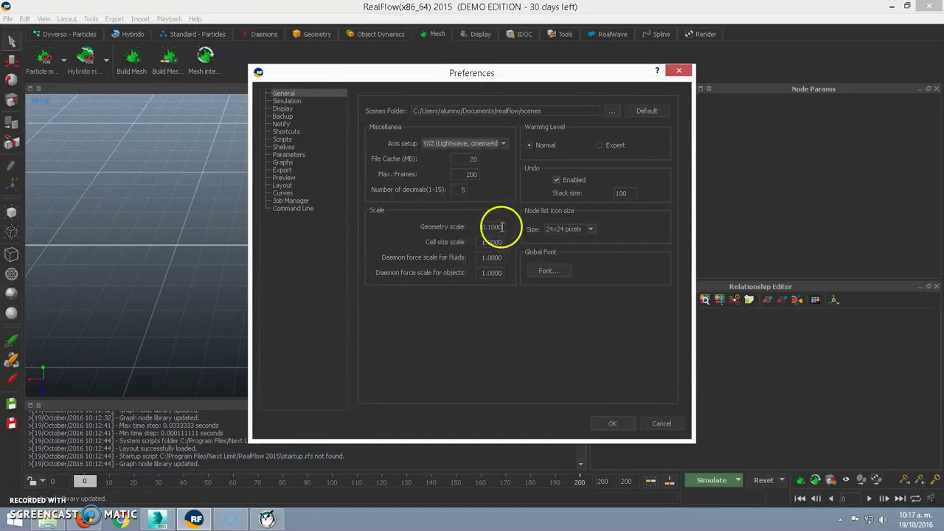
left_click_drag(478, 226, 511, 225)
type("1")
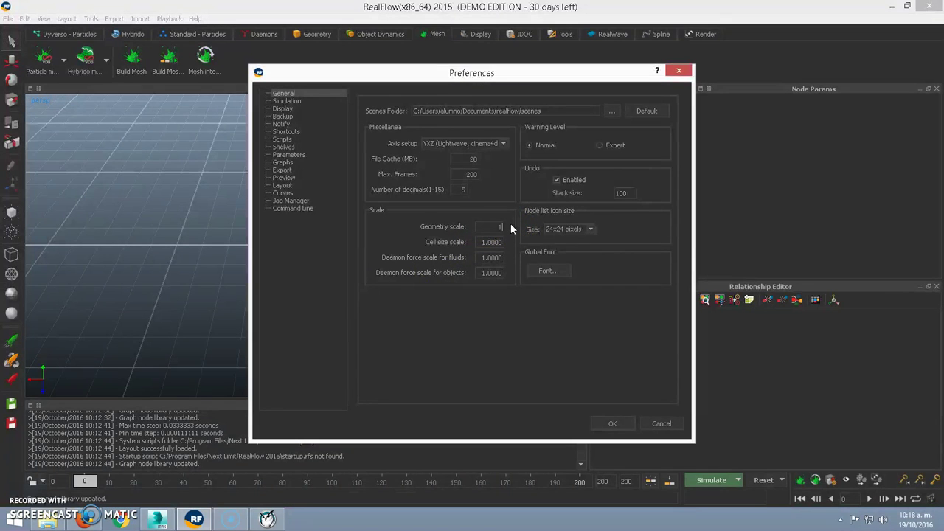
key("Return")
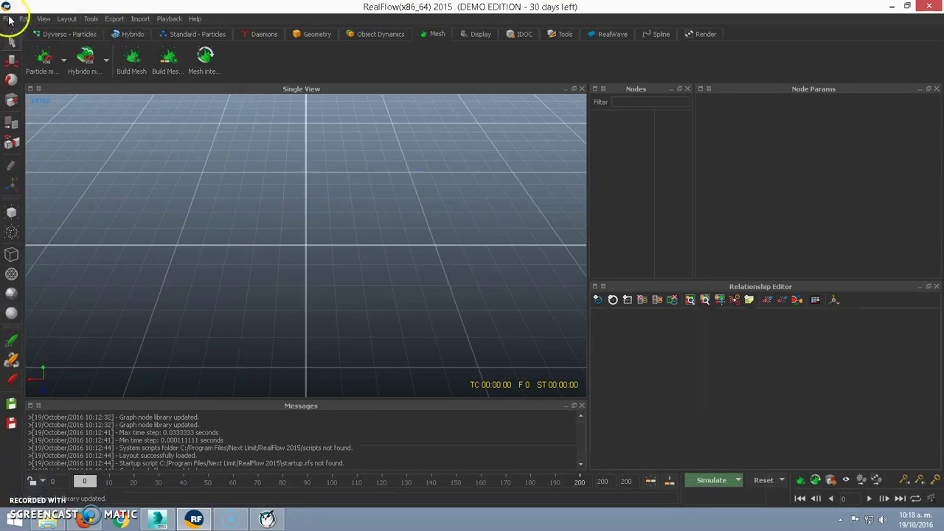
Reopen Preferences, re-enter Geometry scale 1 and accept it with OK.
left_click(10, 20)
left_click(47, 181)
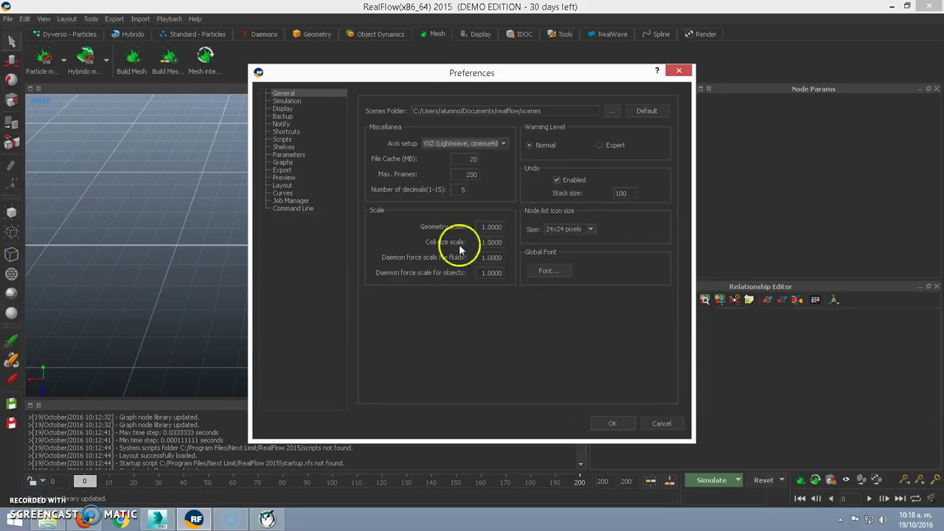
left_click_drag(480, 227, 504, 227)
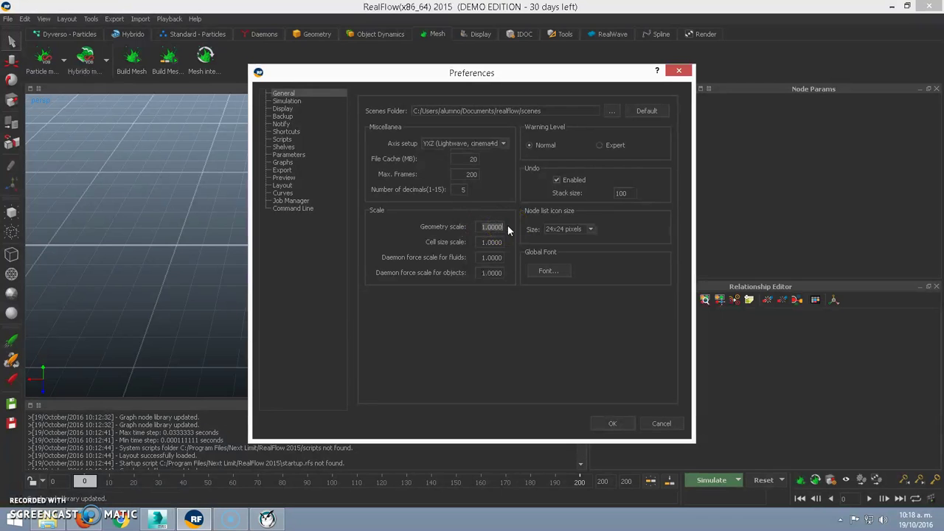
left_click(499, 234)
type("1")
left_click(625, 426)
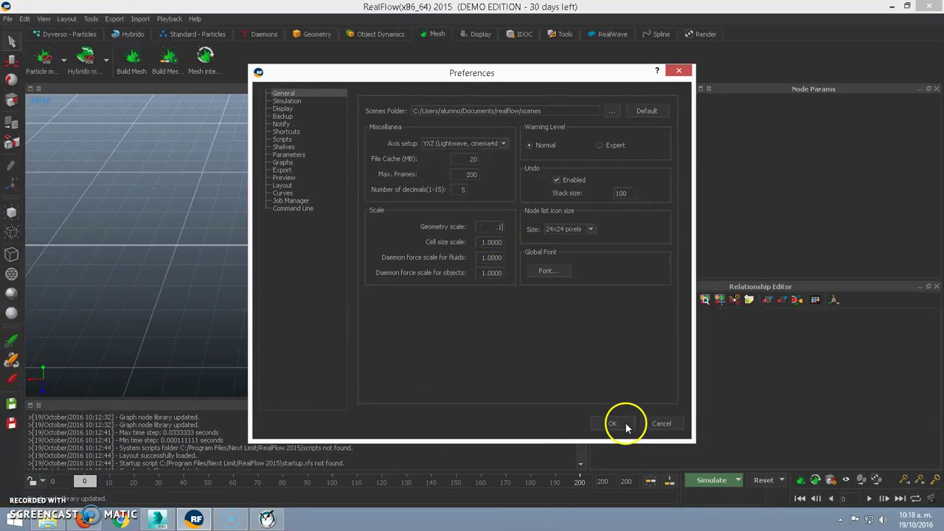
left_click(622, 425)
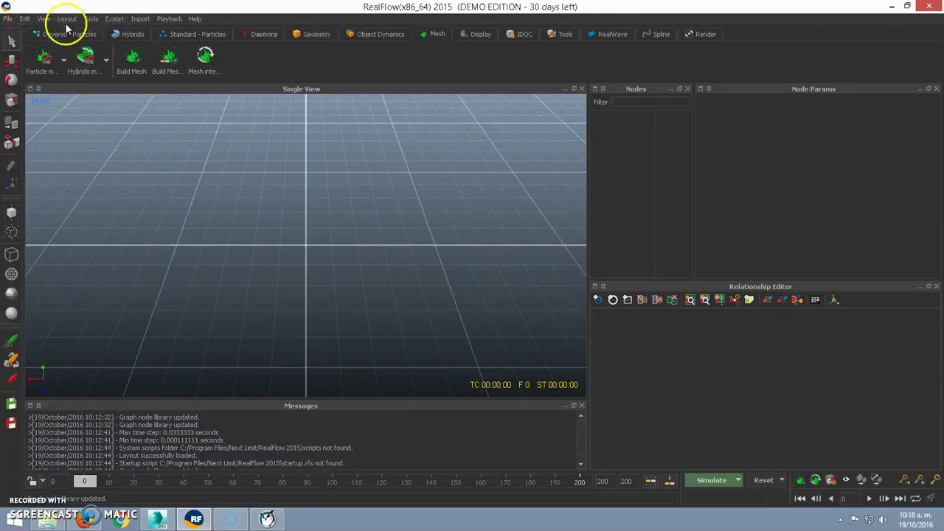
Browse Import > Object toward animation.sd, then cancel without importing and return to 3ds Max.
left_click(142, 22)
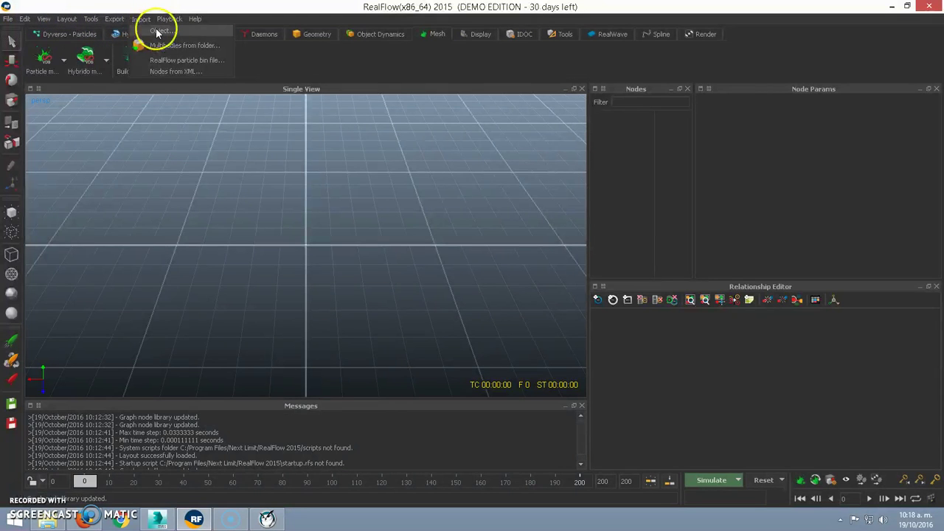
left_click(159, 31)
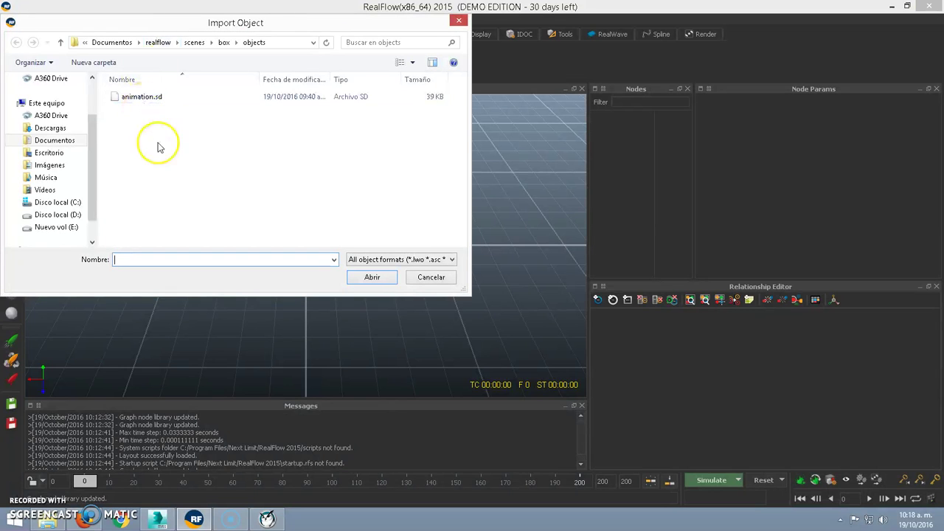
left_click(140, 98)
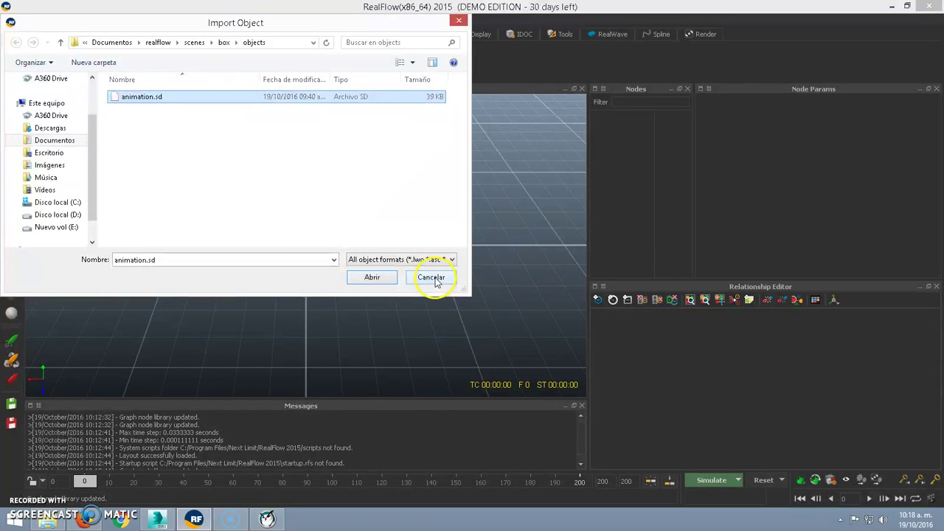
left_click(196, 43)
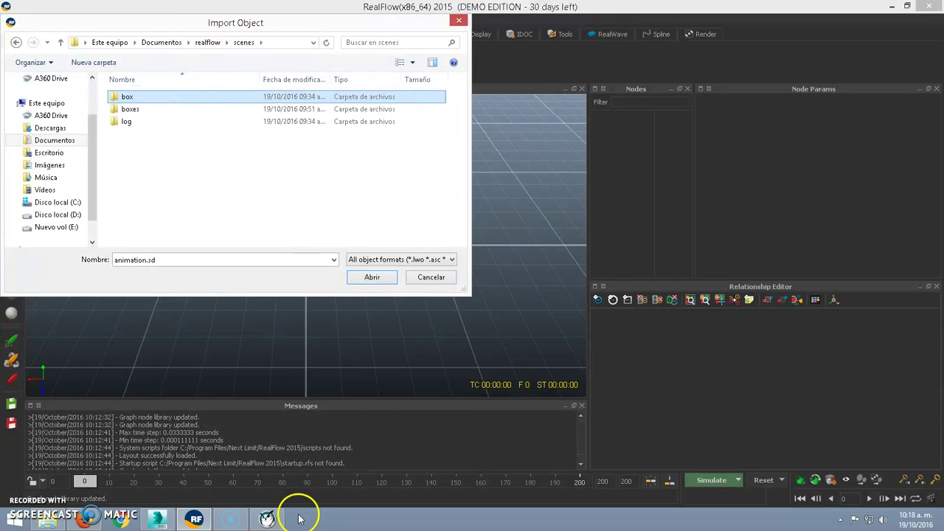
left_click(431, 277)
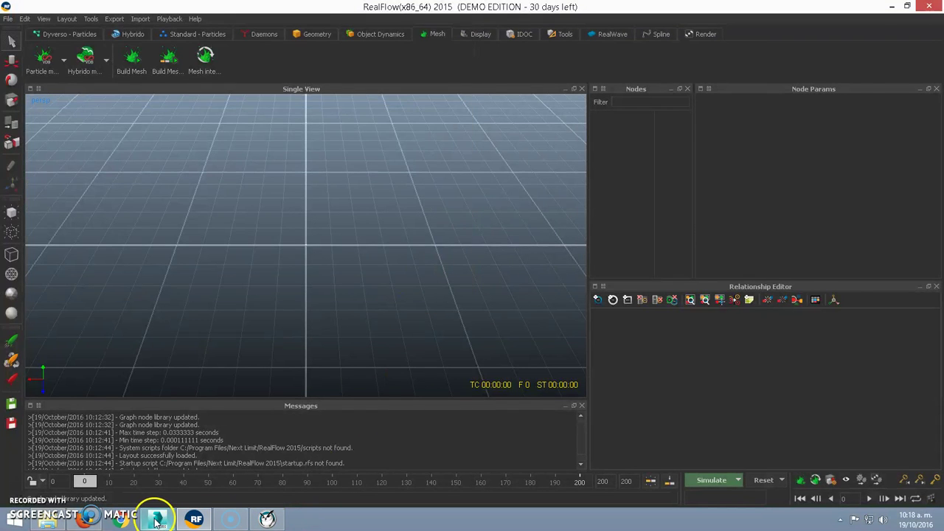
left_click(157, 520)
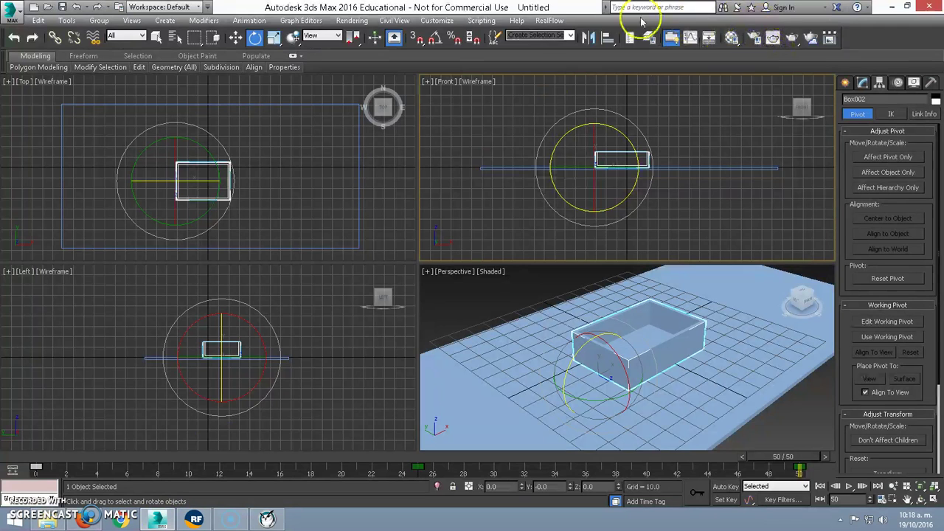
Review the SD export file path, cancel without exporting, and bring RealFlow back.
left_click(549, 20)
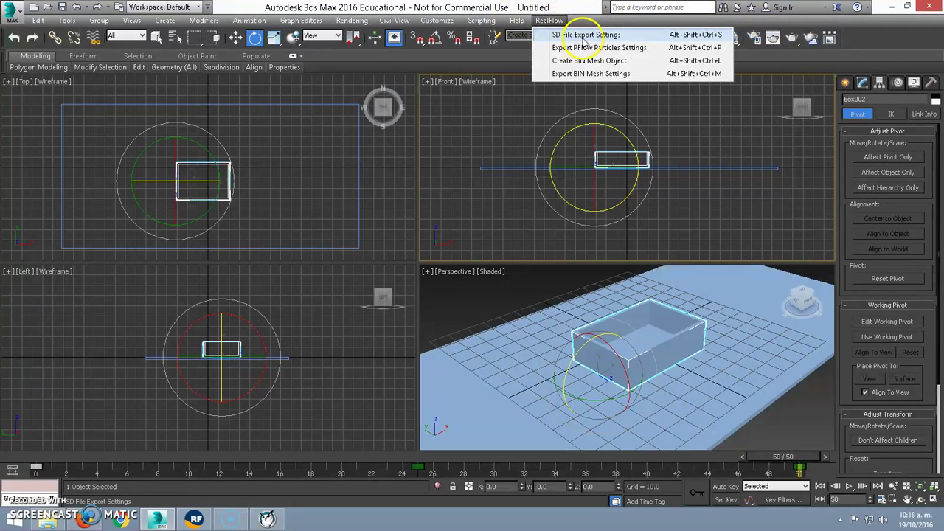
left_click(586, 35)
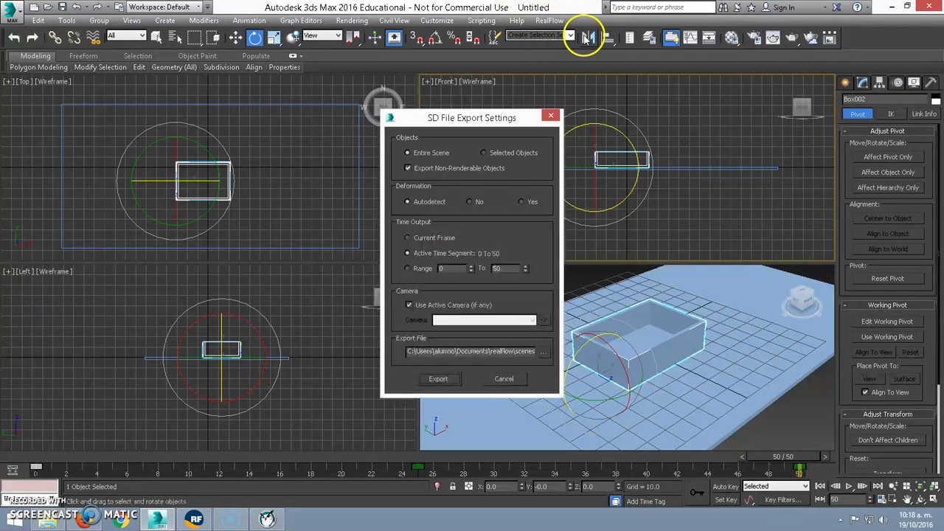
left_click(544, 351)
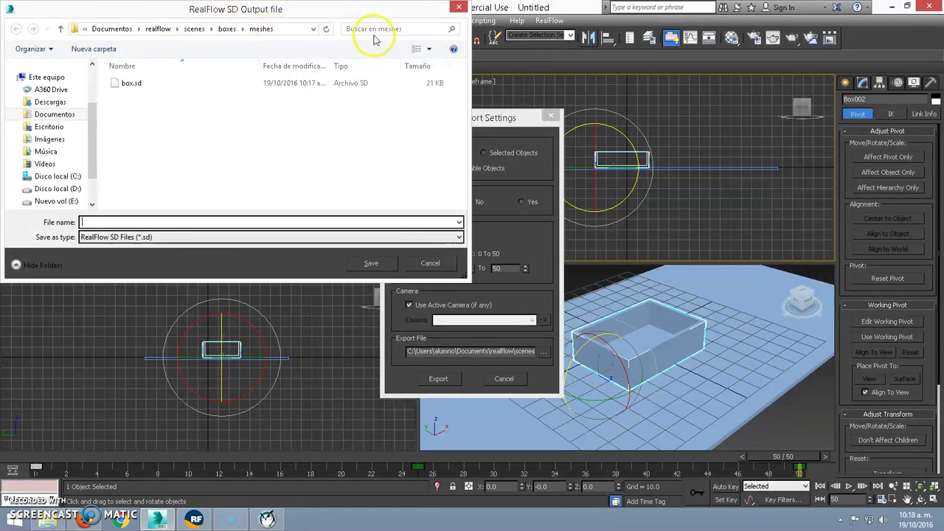
left_click(459, 7)
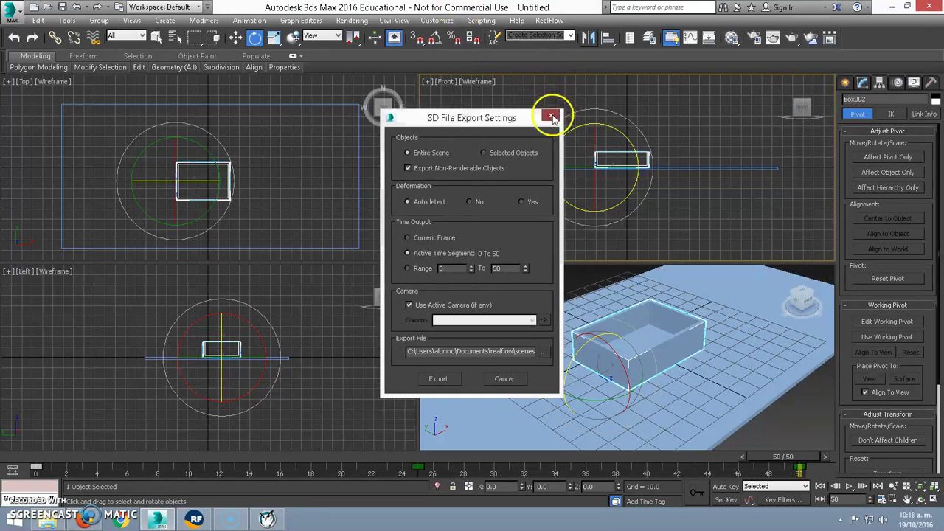
left_click(551, 116)
left_click(194, 519)
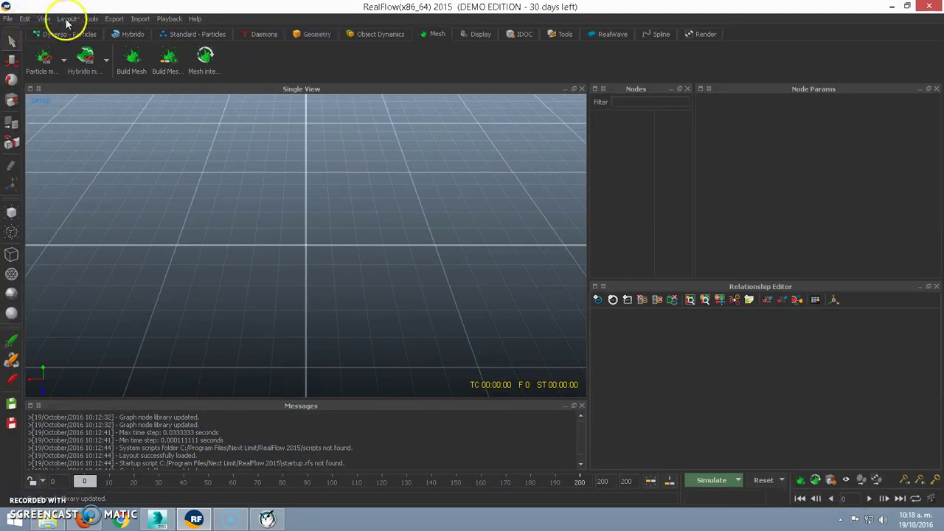
Import box.sd from scenes > boxes > objects via Import > Object.
left_click(139, 19)
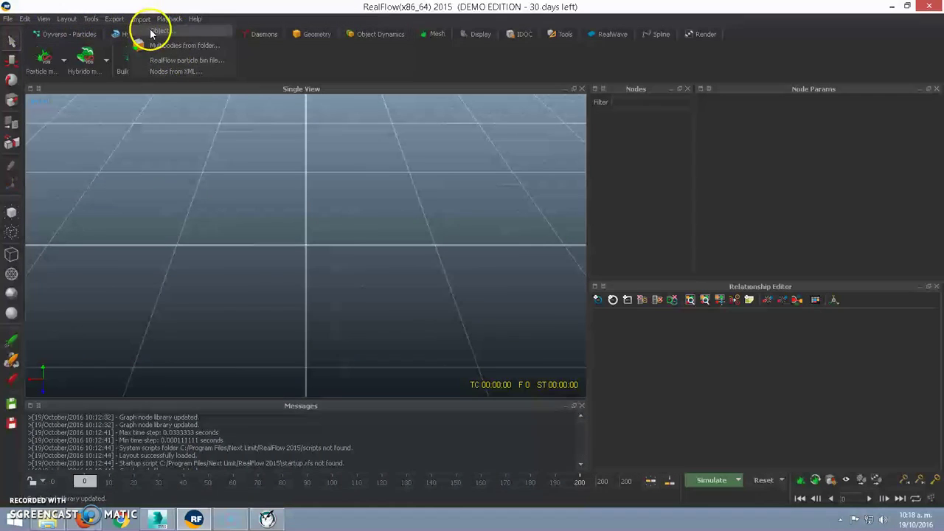
left_click(155, 30)
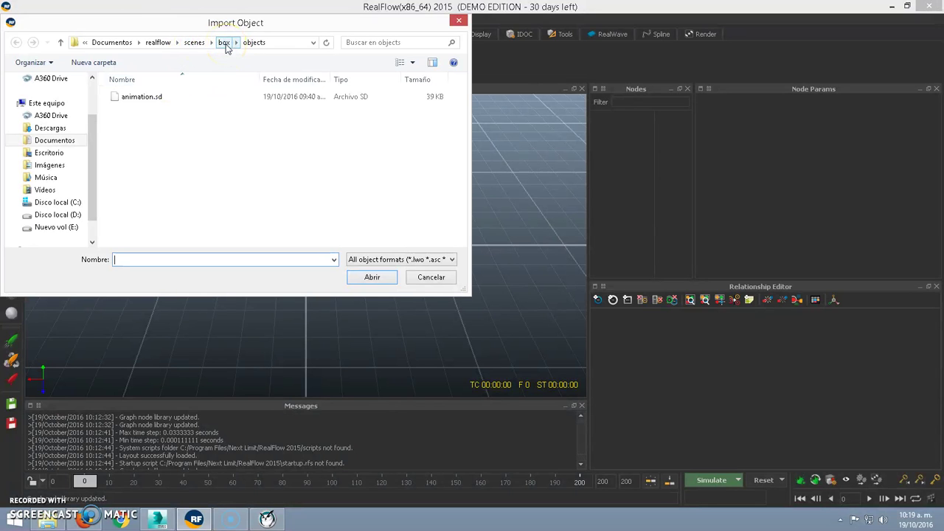
left_click(223, 42)
double_click(131, 122)
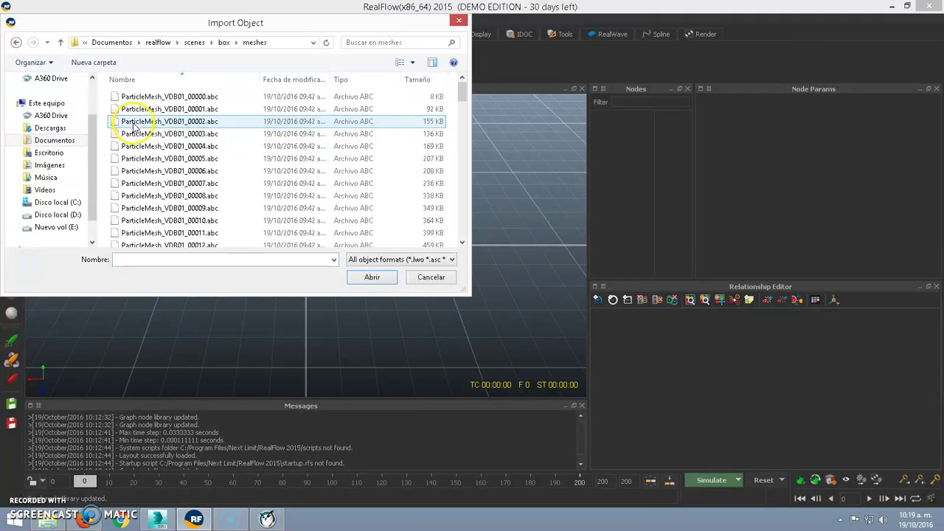
mouse_move(461, 92)
left_mouse_down()
mouse_move(464, 236)
mouse_move(467, 74)
left_mouse_up()
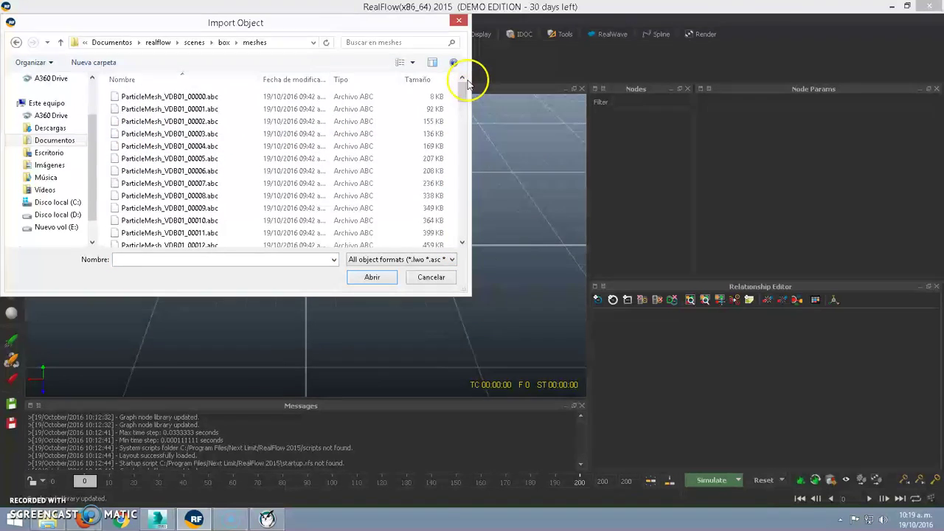
left_click(193, 42)
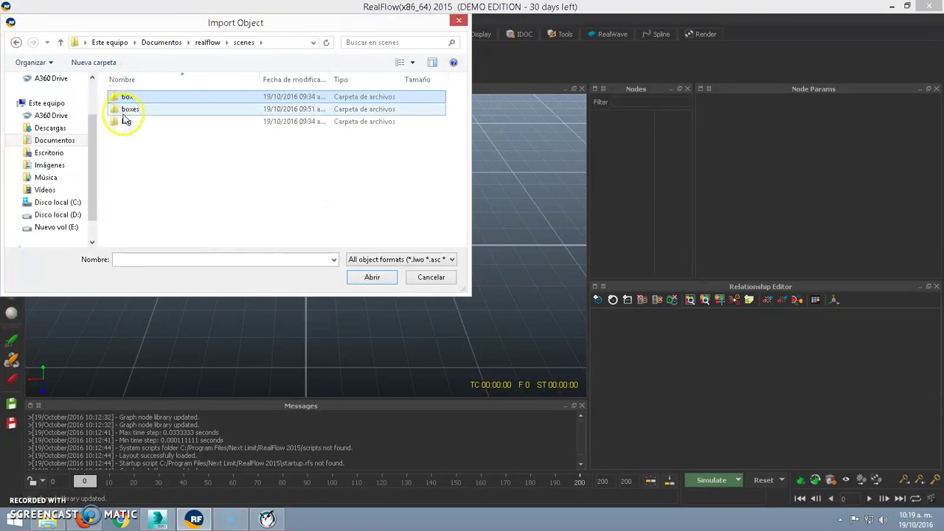
double_click(126, 109)
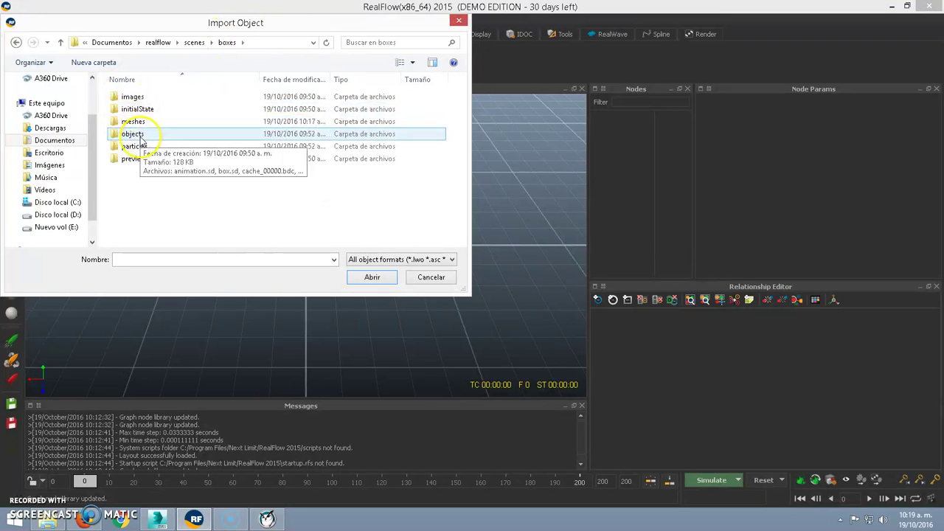
double_click(137, 135)
left_click(135, 111)
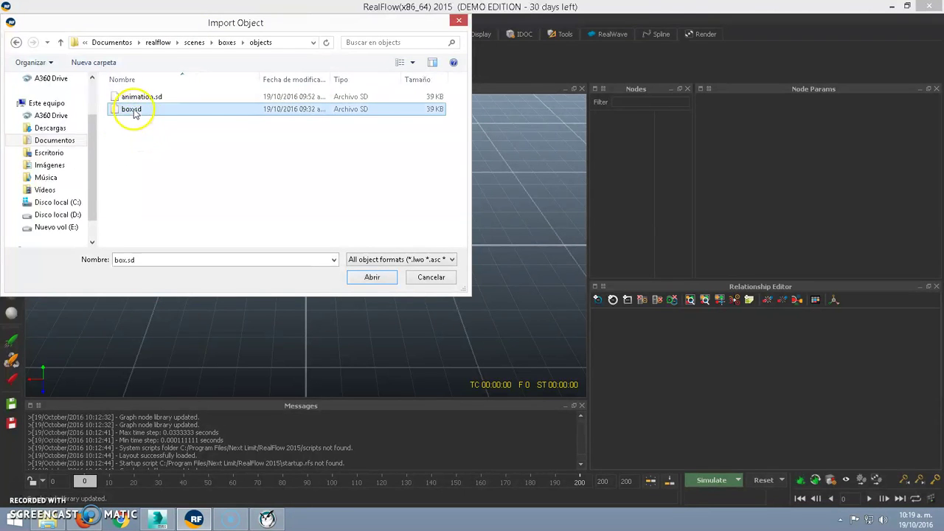
left_click(384, 281)
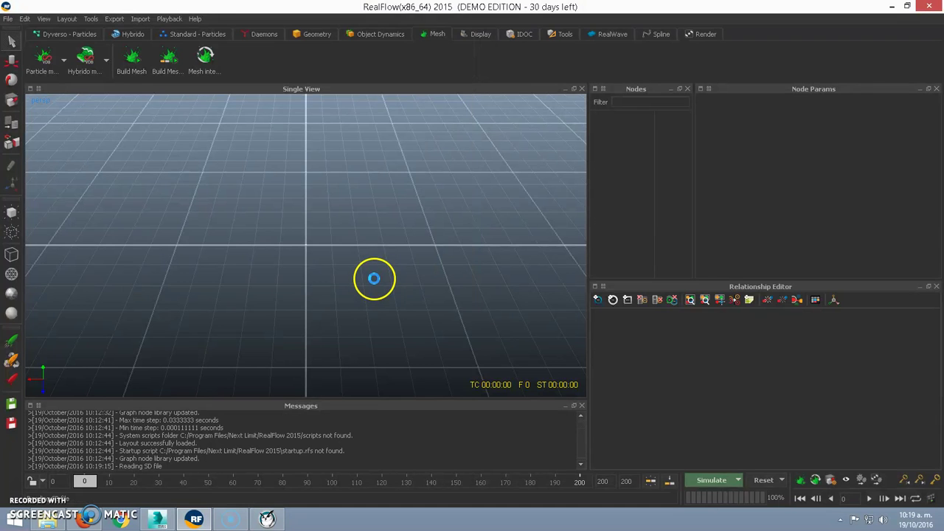
Display the ground plane Box002 as a smooth shaded solid and view it in perspective.
scroll(372, 263, "down", 3)
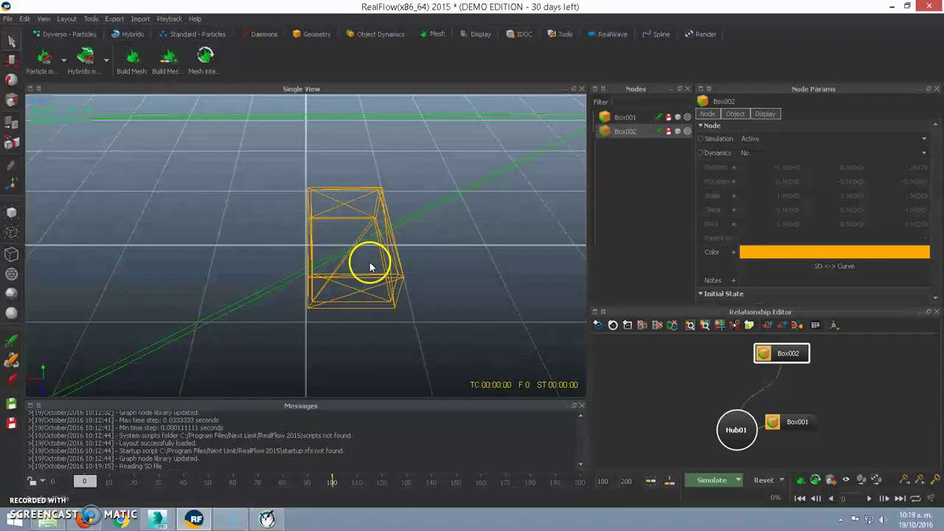
scroll(372, 263, "down", 5)
left_click(12, 313)
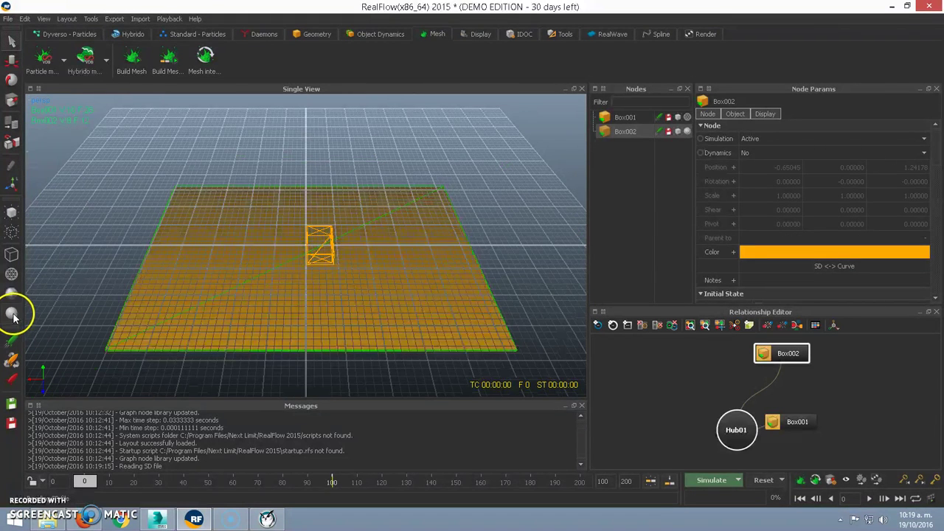
mouse_move(224, 260)
left_mouse_down("alt")
mouse_move(292, 263)
mouse_move(326, 243)
left_mouse_up("alt")
scroll(331, 243, "up", 3)
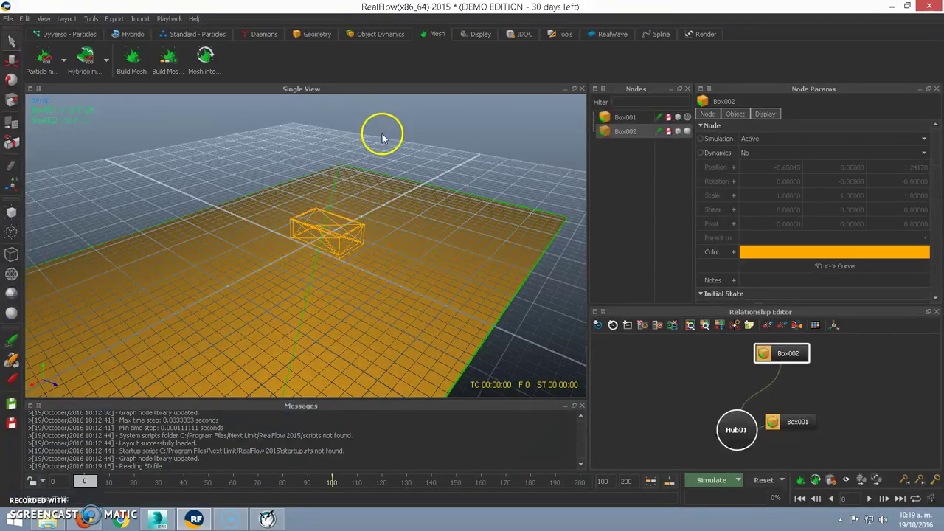
Switch the small box Box001 to Smooth Shaded as well and orbit around it.
left_click(380, 139)
left_click(349, 231)
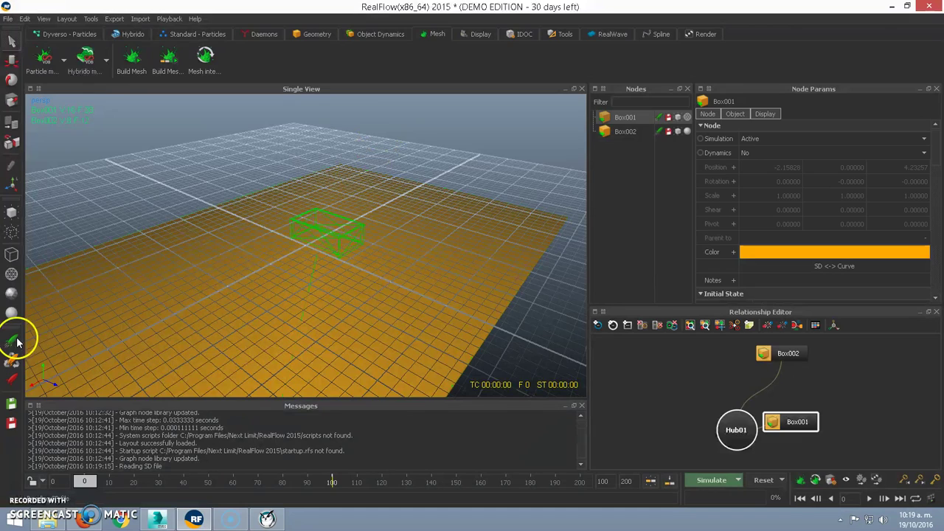
left_click(11, 312)
left_click(11, 314)
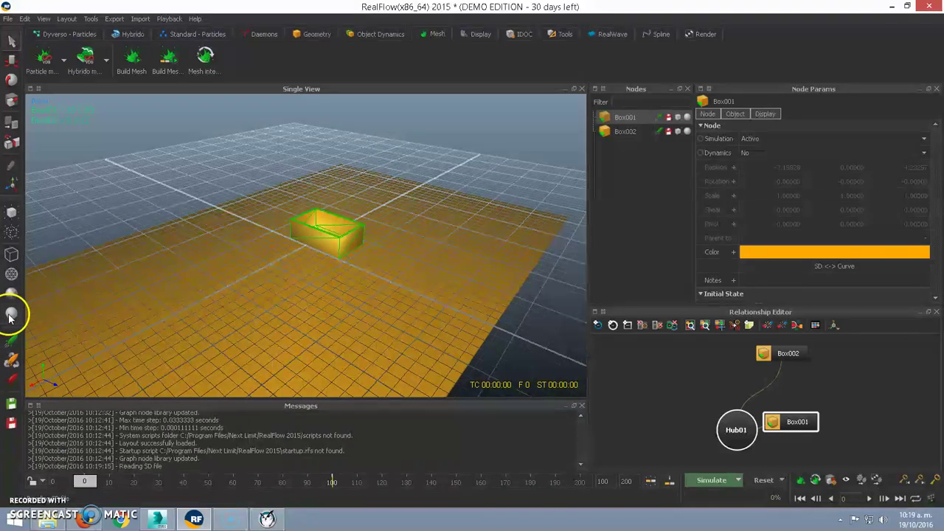
left_click_drag(179, 276, 202, 260, "alt")
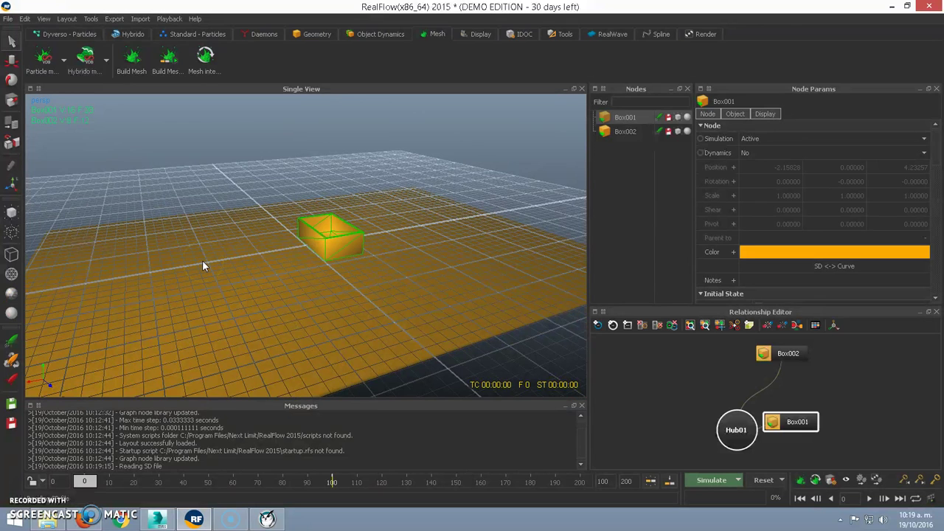
left_click_drag(292, 220, 487, 123)
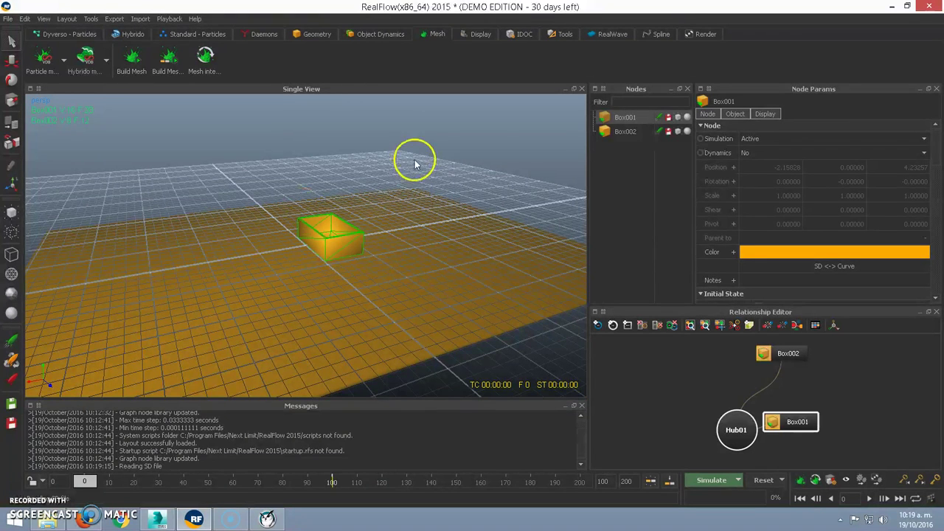
left_click(8, 18)
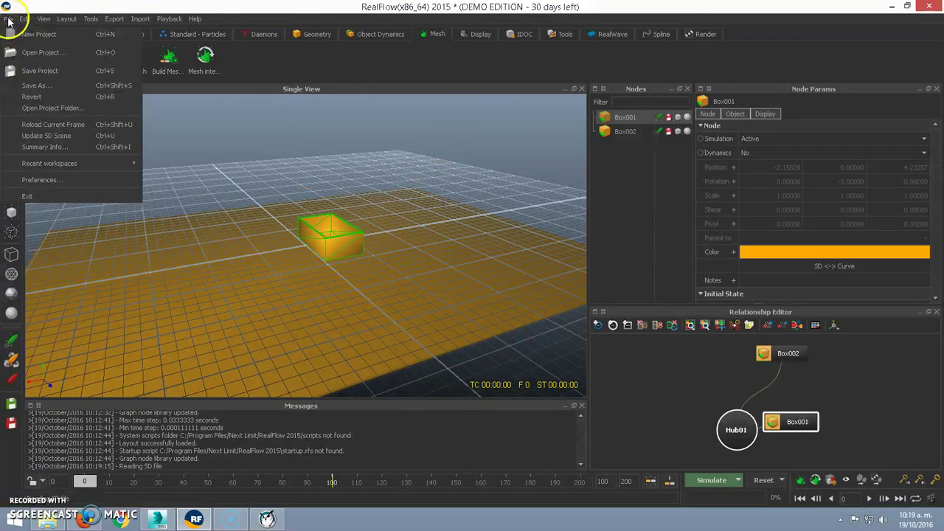
Save the scene as a new project named 'cajas' in the realflow scenes folder.
left_click(37, 71)
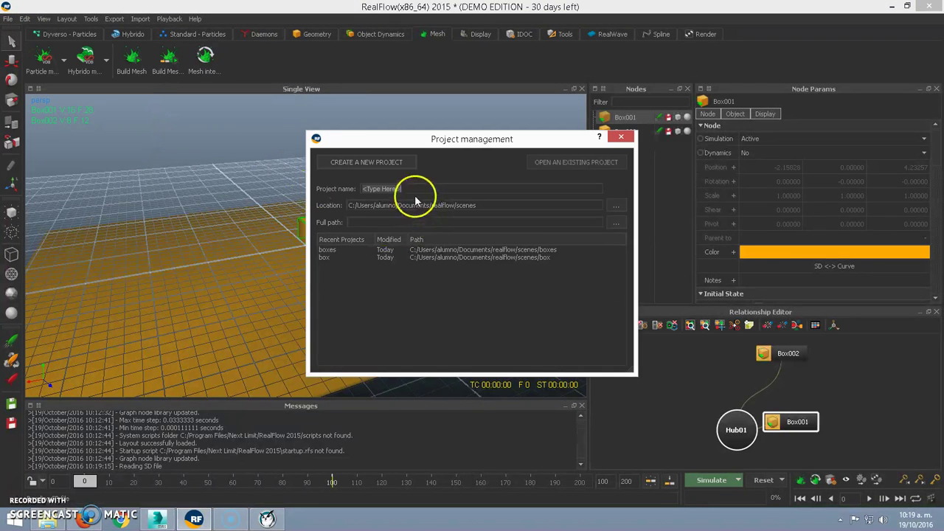
type("ca")
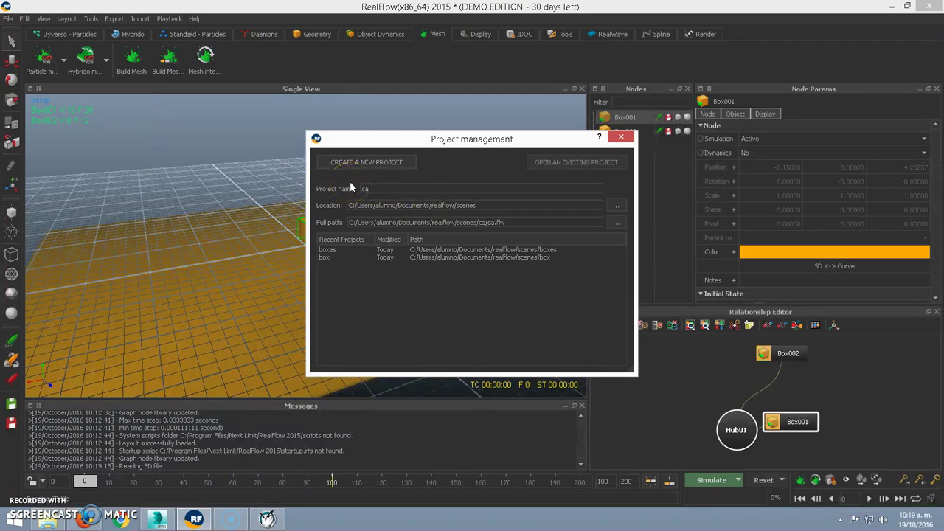
type("jas")
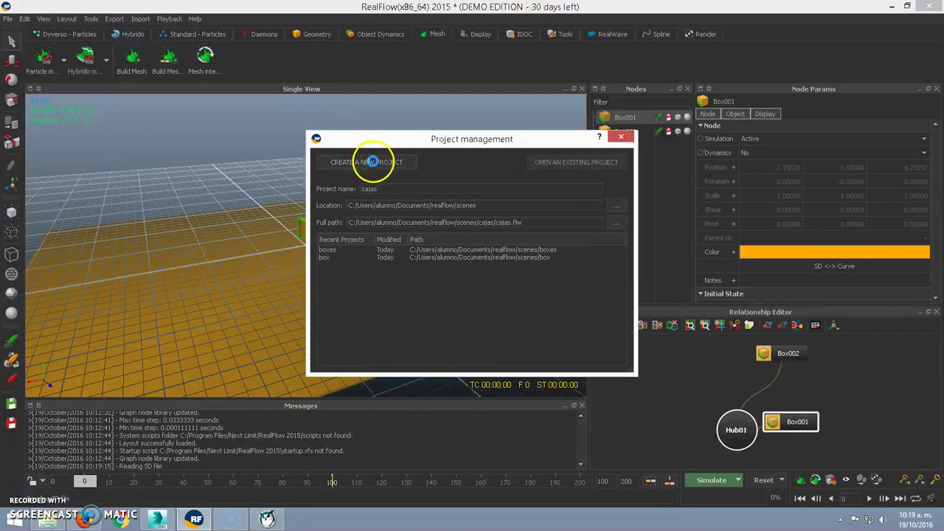
left_click(372, 161)
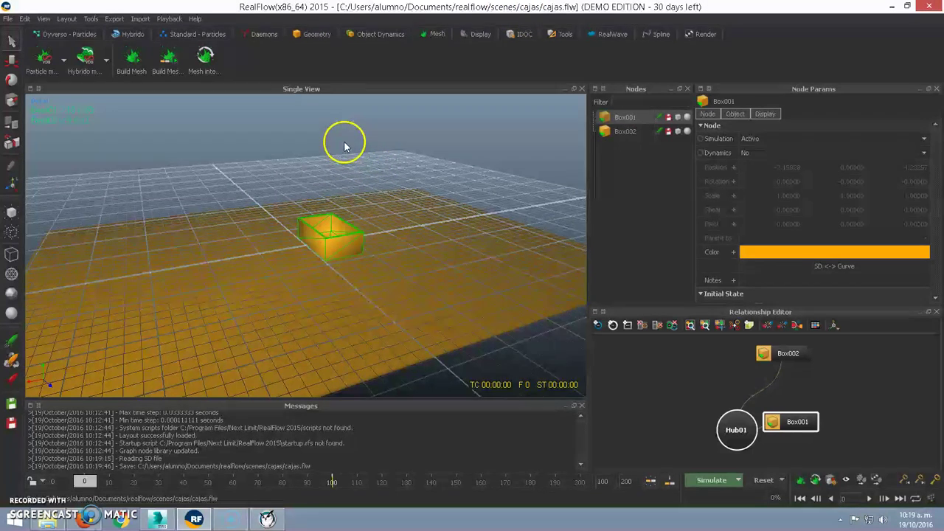
Add a Gravity daemon and a Circle particle emitter to the scene.
left_click(263, 36)
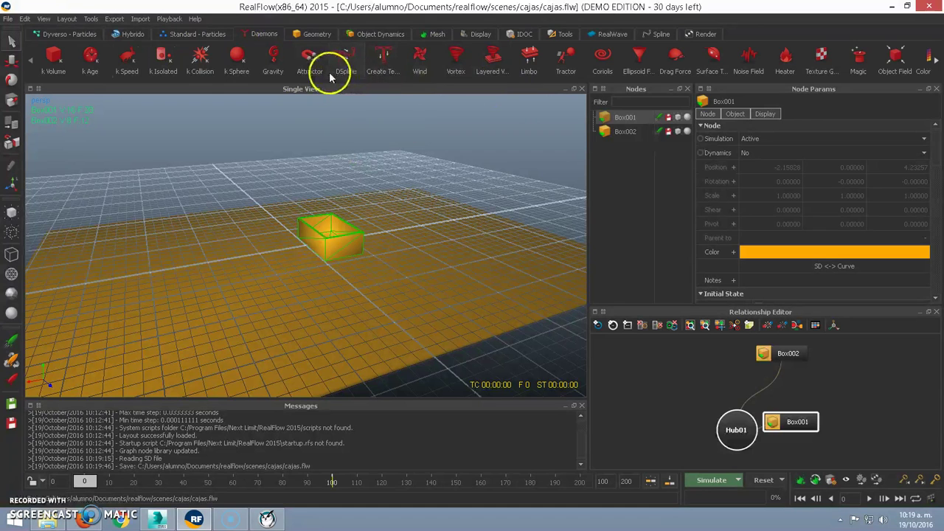
left_click(272, 59)
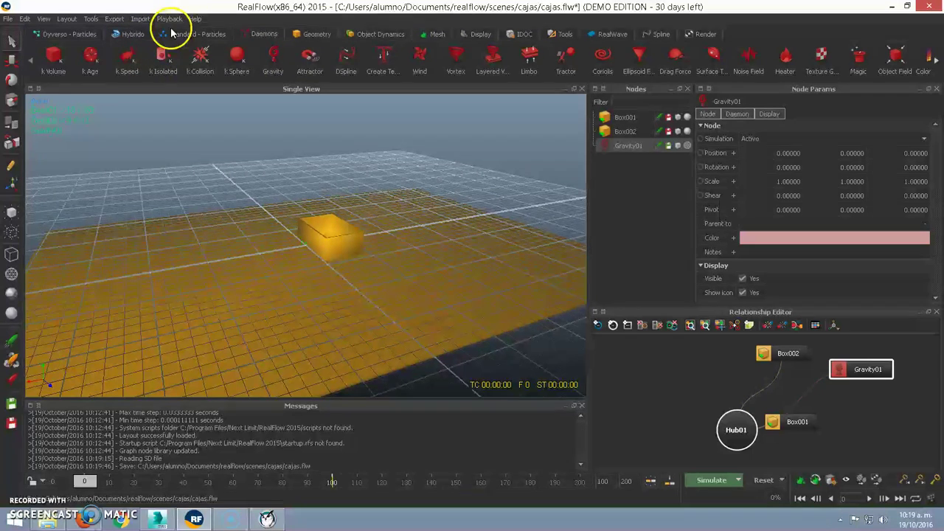
left_click(188, 36)
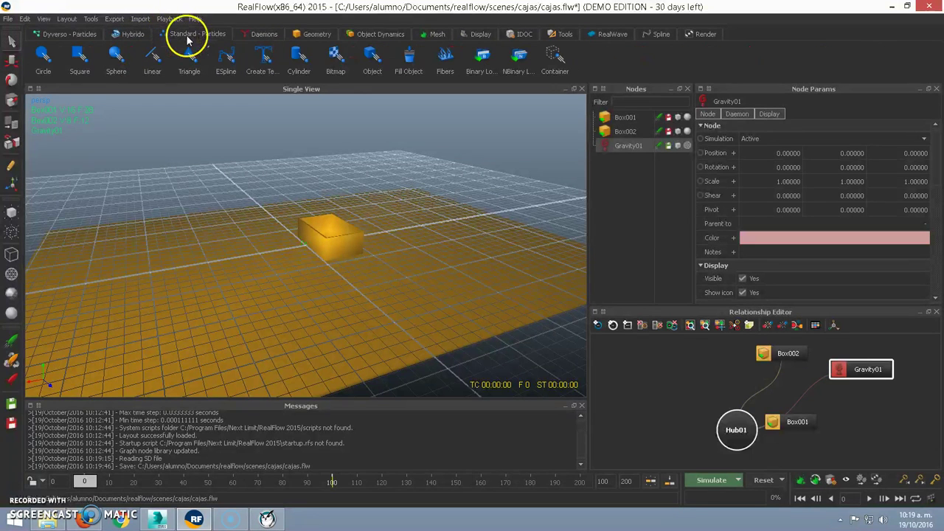
left_click(43, 59)
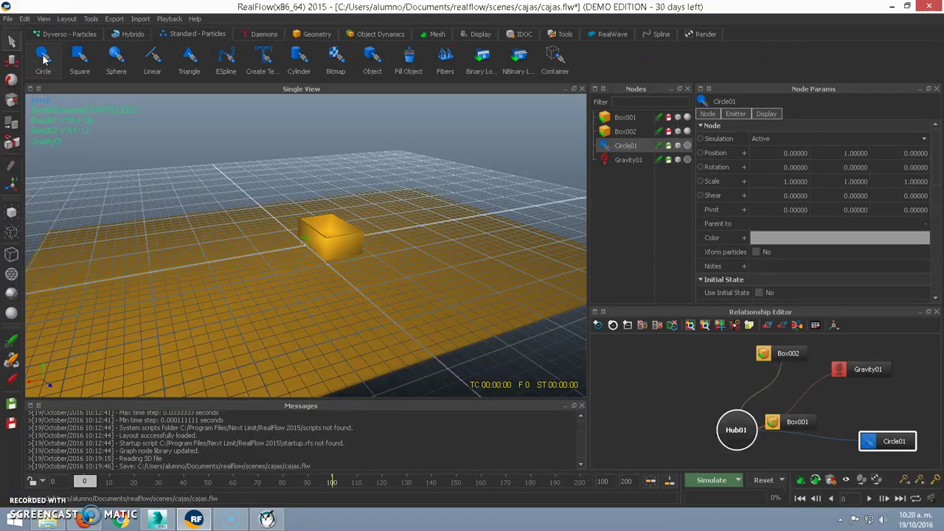
Raise Circle01 above the box to about (-2.75, 4.83, 2.54) and rewind to frame 0.
left_click(302, 236)
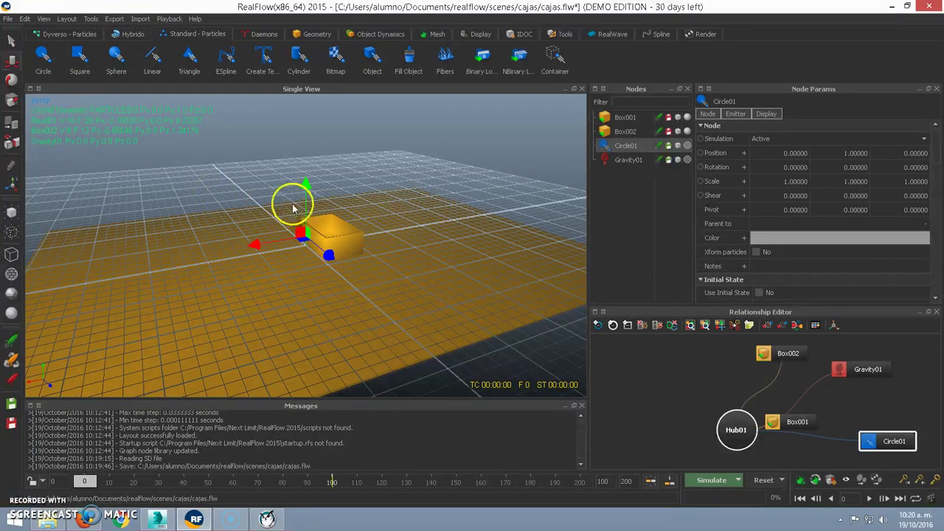
left_click_drag(305, 192, 309, 144)
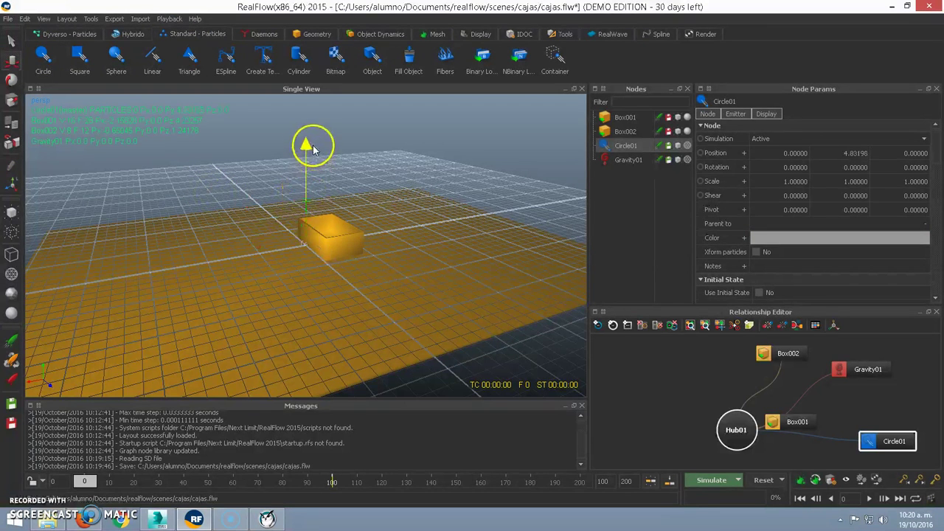
mouse_move(293, 249)
left_mouse_down("alt")
mouse_move(393, 272)
mouse_move(383, 291)
mouse_move(327, 278)
left_mouse_up("alt")
left_click_drag(263, 225, 268, 225)
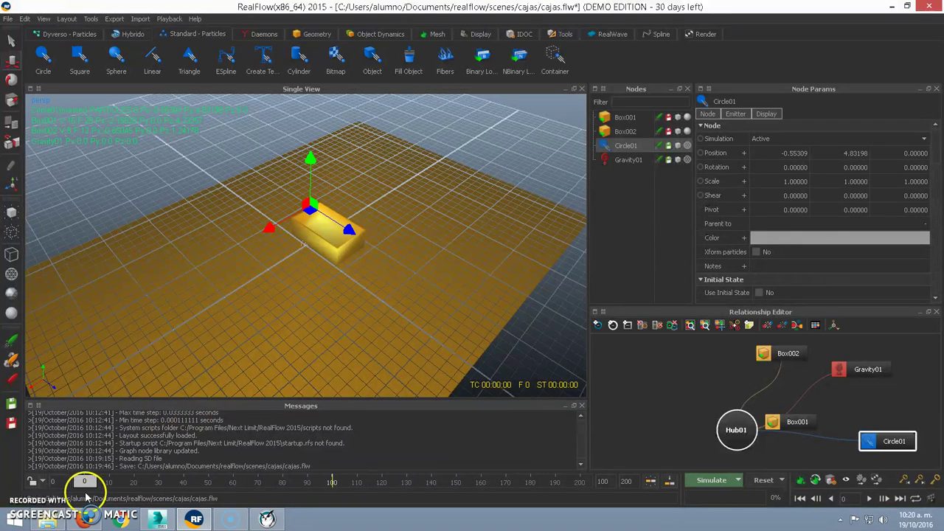
mouse_move(87, 481)
left_mouse_down()
mouse_move(228, 485)
mouse_move(114, 482)
left_mouse_up()
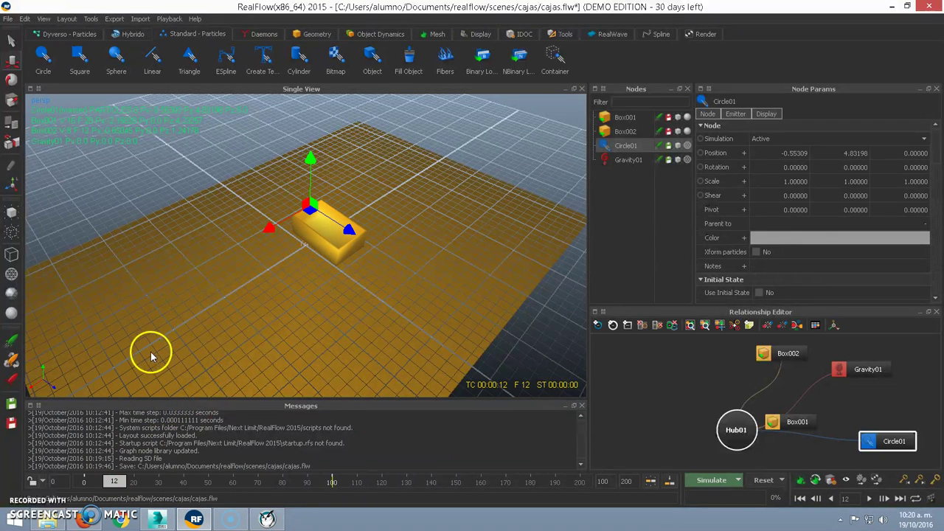
mouse_move(267, 228)
left_mouse_down()
mouse_move(277, 230)
mouse_move(274, 205)
mouse_move(295, 217)
mouse_move(245, 254)
mouse_move(278, 258)
mouse_move(249, 263)
mouse_move(344, 274)
mouse_move(265, 238)
mouse_move(249, 204)
left_mouse_up()
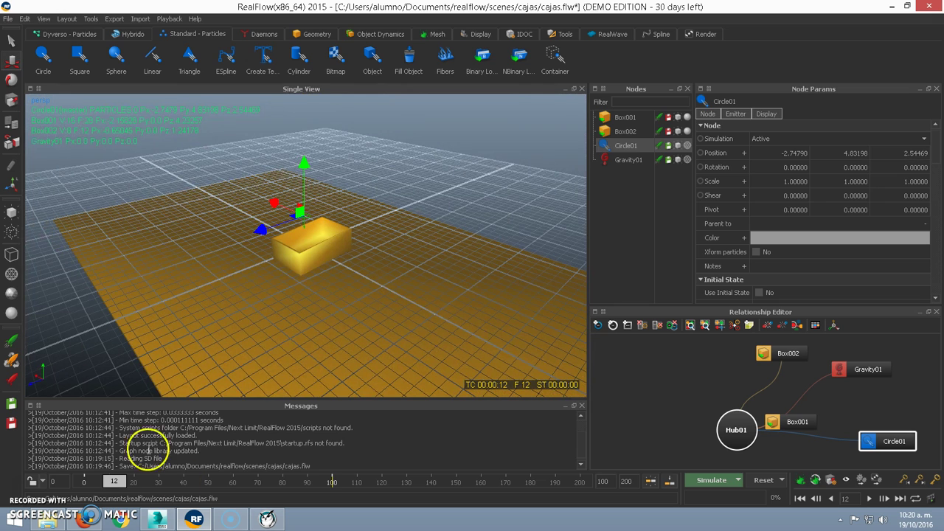
left_click_drag(105, 483, 82, 482)
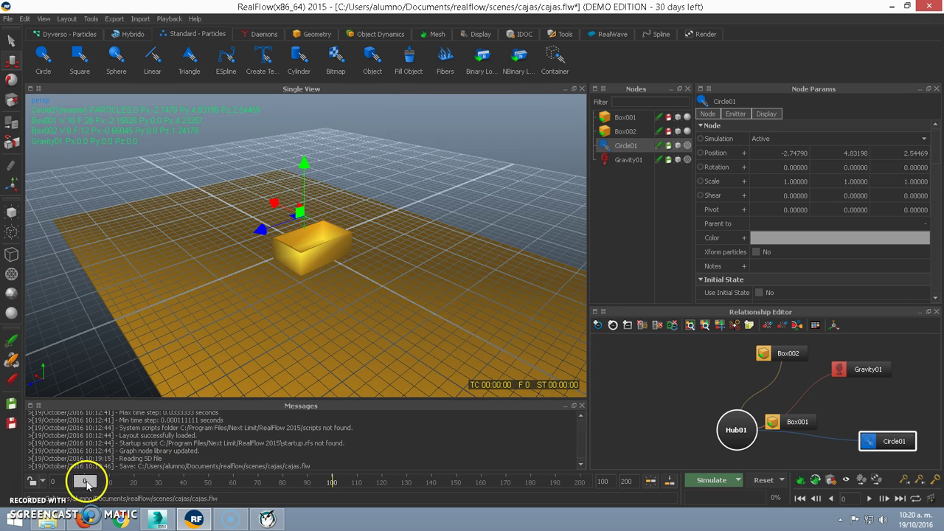
Run the fluid simulation through frame 200 so Circle01's fluid streams into the box.
left_click(705, 480)
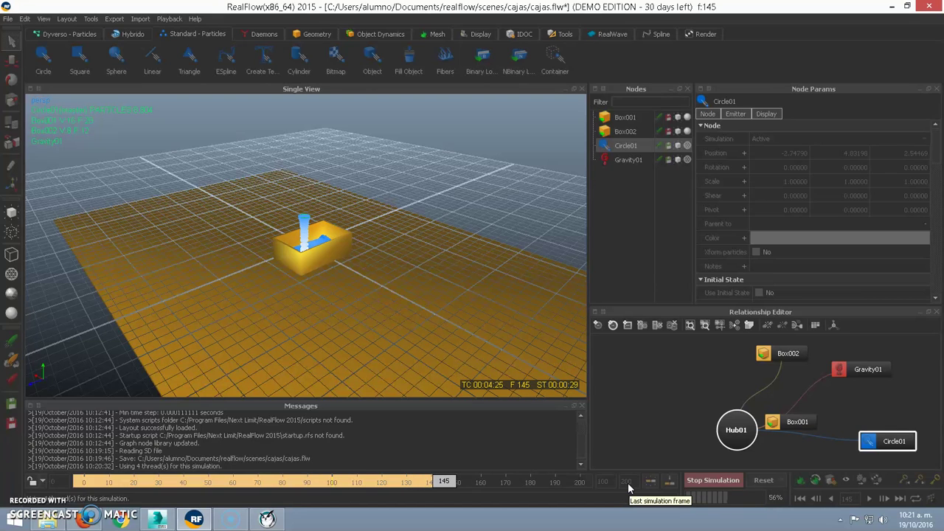
left_click(643, 496)
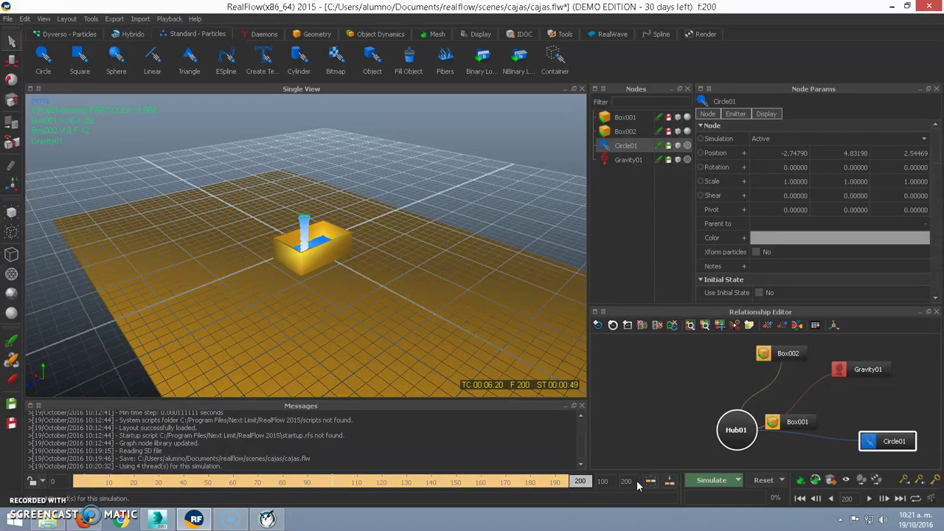
Change the timeline end frame from 200 to 100 and scrub to review the fluid.
left_click(636, 481)
left_click_drag(635, 481, 564, 480)
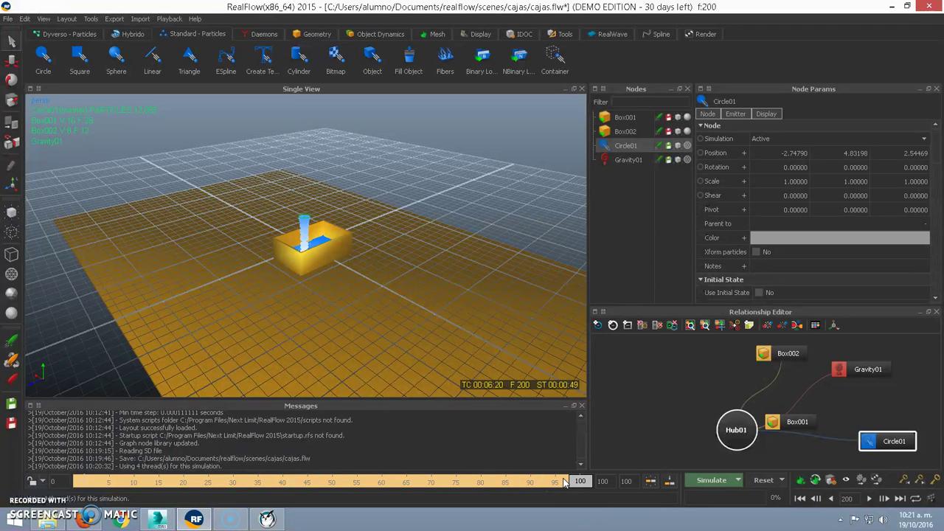
mouse_move(578, 481)
left_mouse_down()
mouse_move(69, 464)
mouse_move(407, 469)
left_mouse_up()
mouse_move(260, 485)
left_mouse_down()
mouse_move(579, 482)
mouse_move(164, 483)
mouse_move(592, 480)
mouse_move(276, 483)
mouse_move(514, 483)
left_mouse_up()
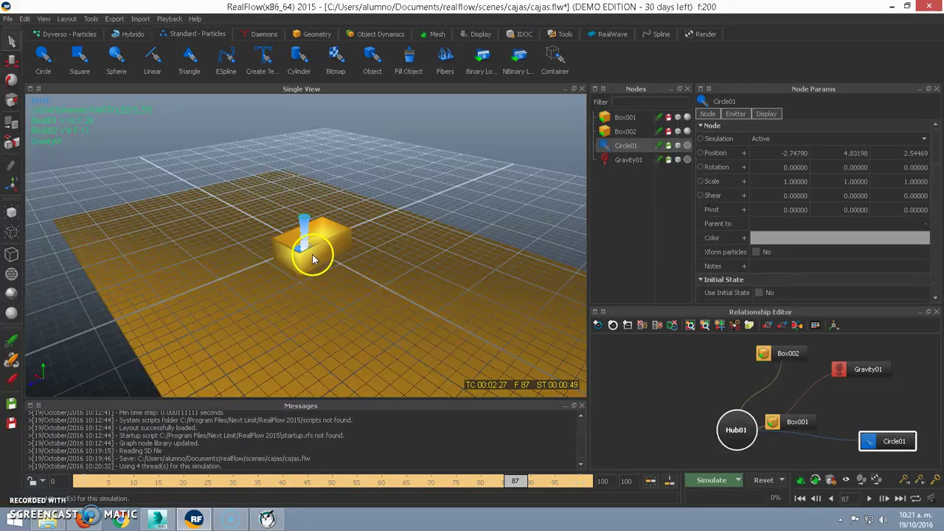
scroll(313, 258, "up", 2)
scroll(302, 254, "up", 4)
mouse_move(524, 483)
left_mouse_down()
mouse_move(270, 483)
mouse_move(582, 481)
mouse_move(578, 464)
left_mouse_up()
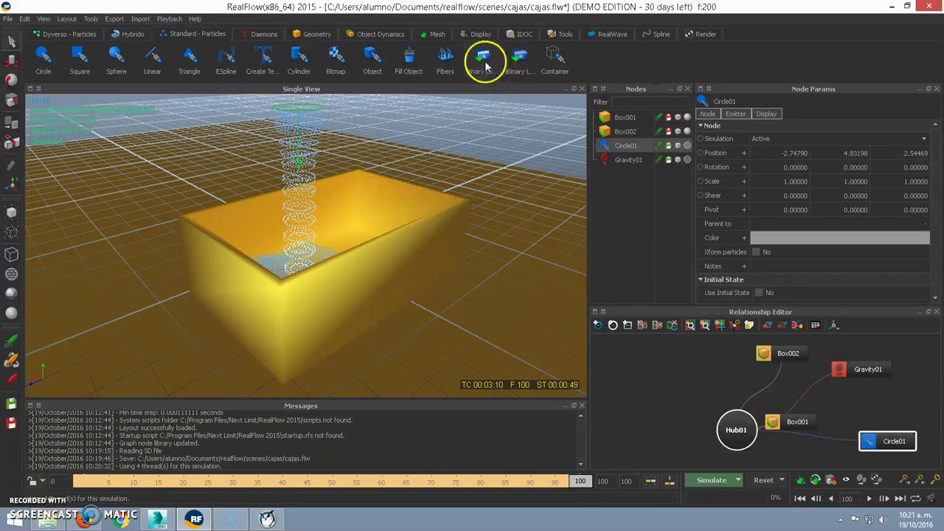
left_click(435, 34)
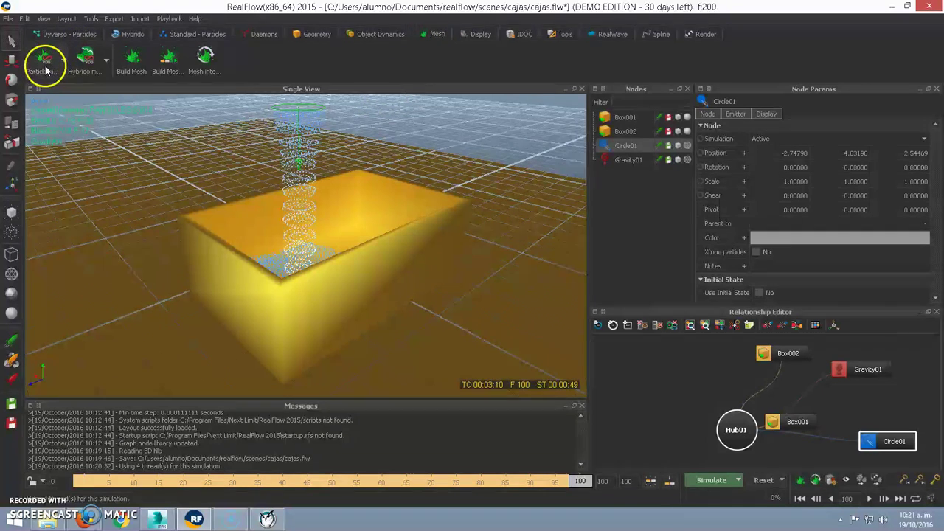
Rewind to frame 0 and add a Particle mesh VDB node, selecting ParticleMesh_VDB01.
left_click_drag(583, 485, 21, 480)
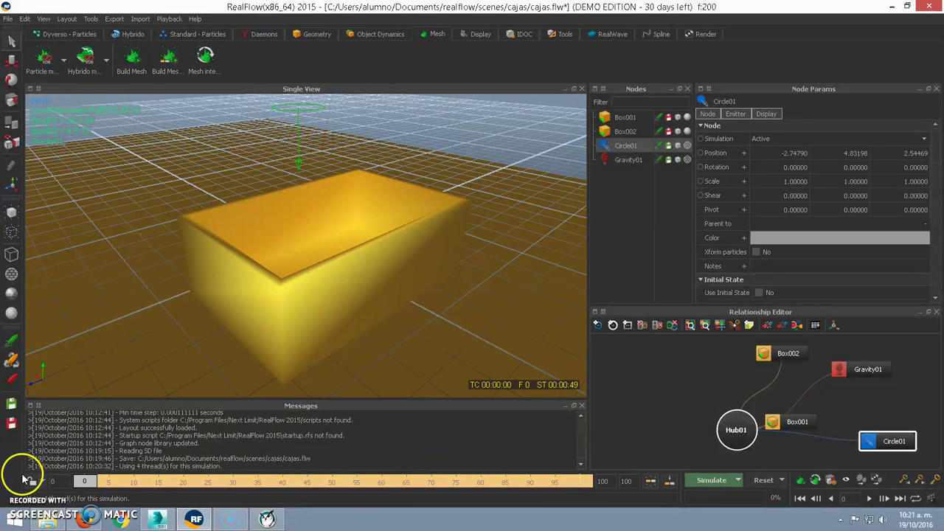
left_click(46, 62)
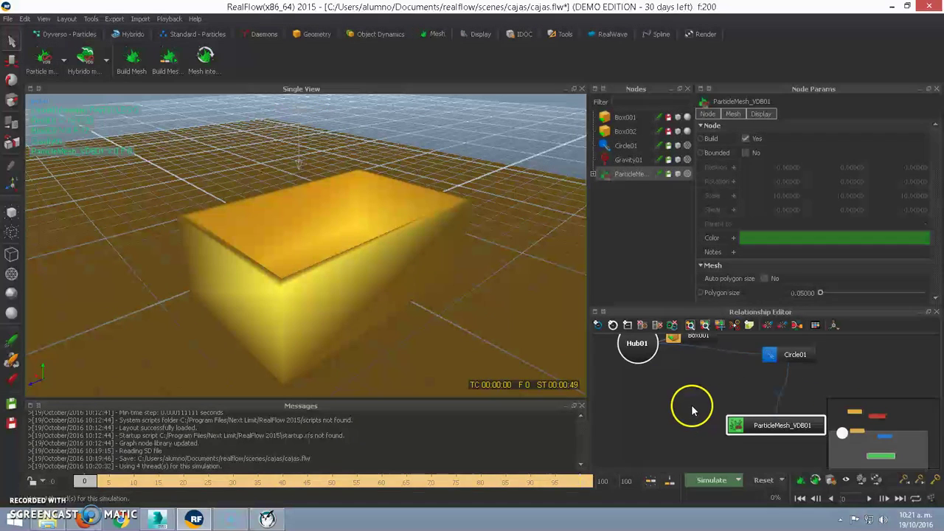
left_click(674, 433)
left_click(713, 400)
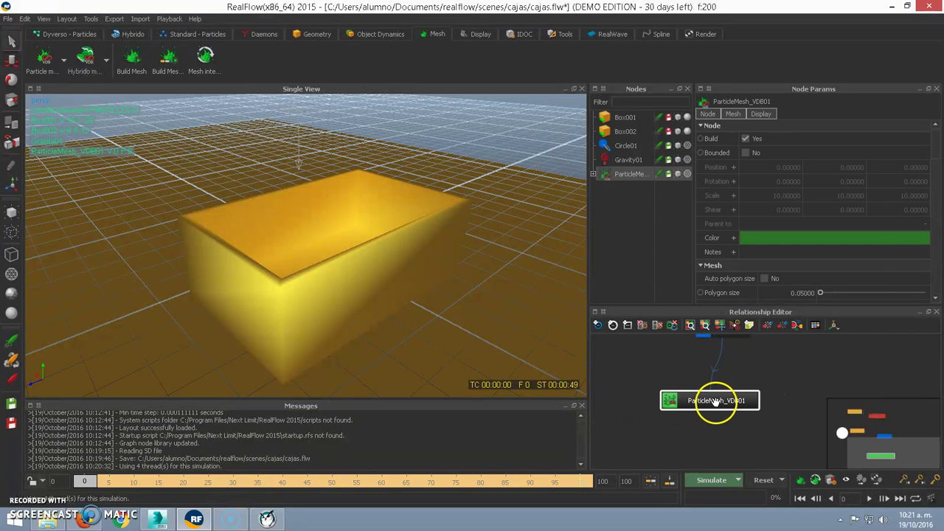
right_click(714, 401)
mouse_move(747, 360)
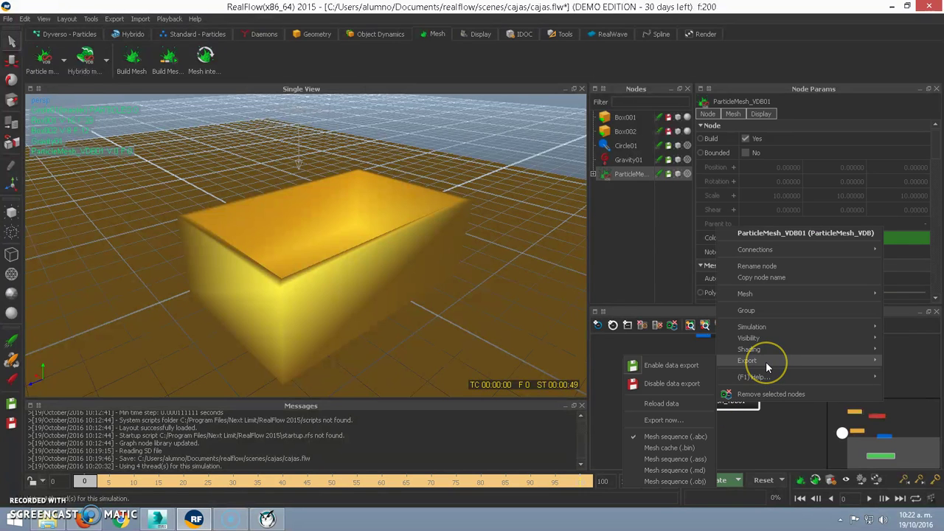
left_click(708, 393)
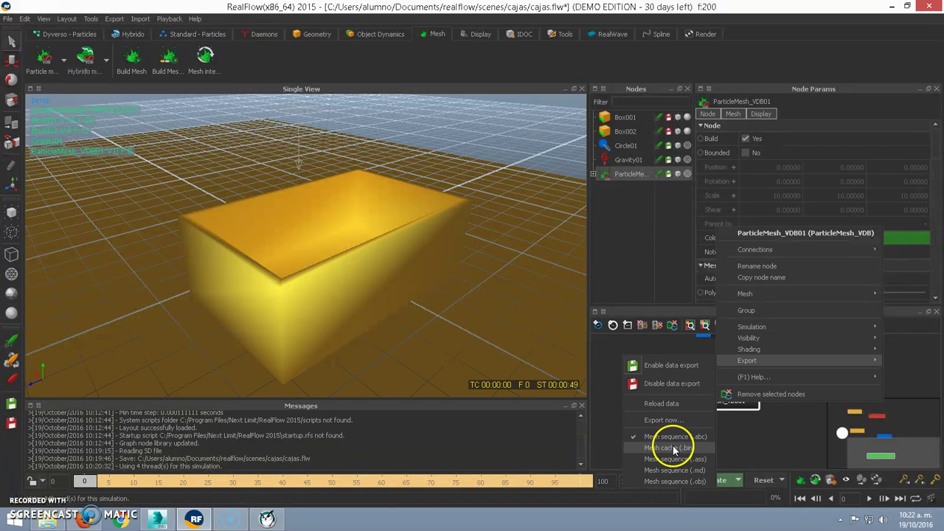
left_click(632, 447)
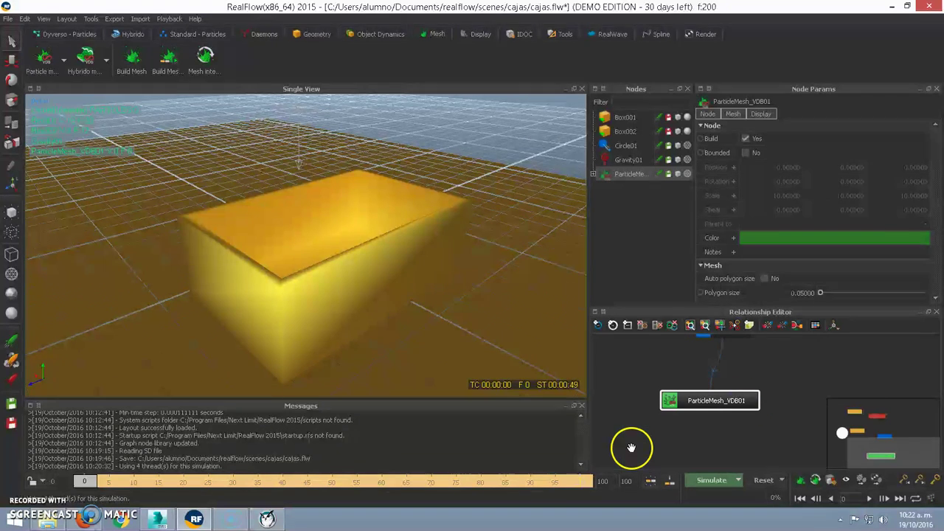
right_click(720, 400)
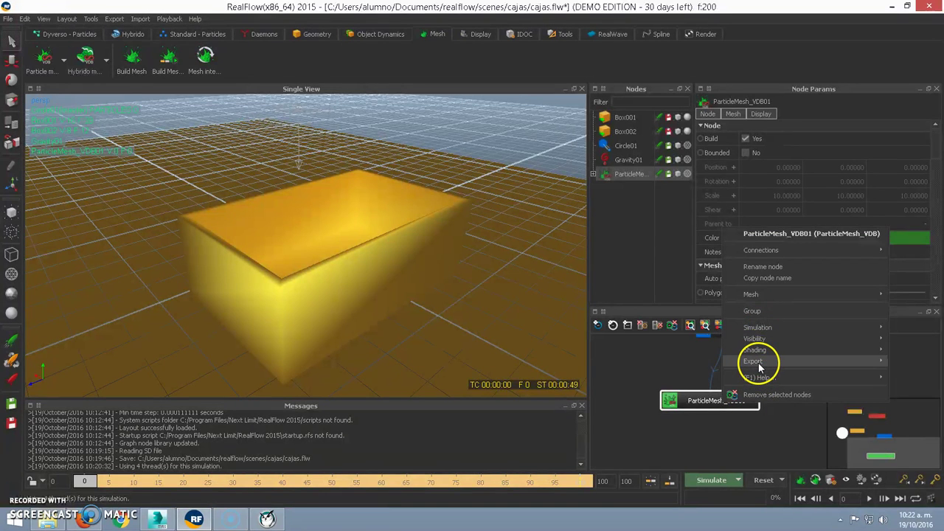
mouse_move(760, 377)
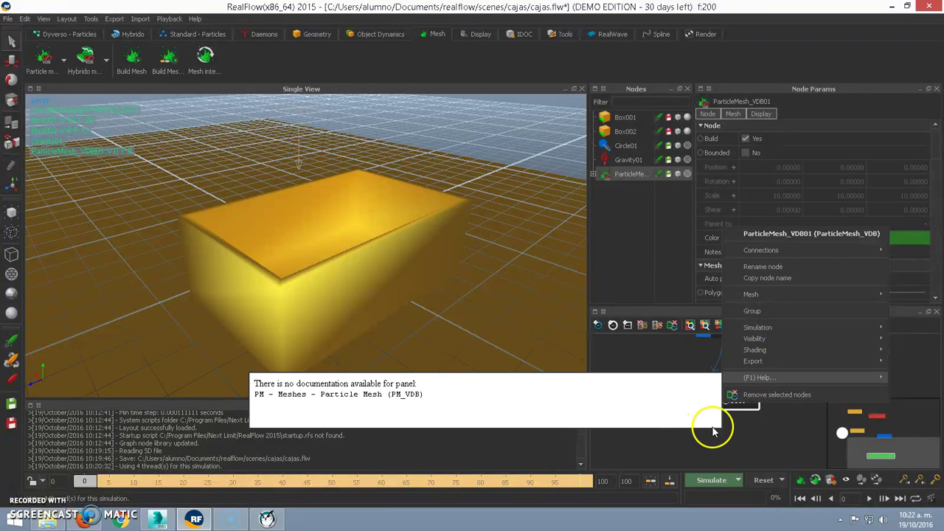
left_click(748, 450)
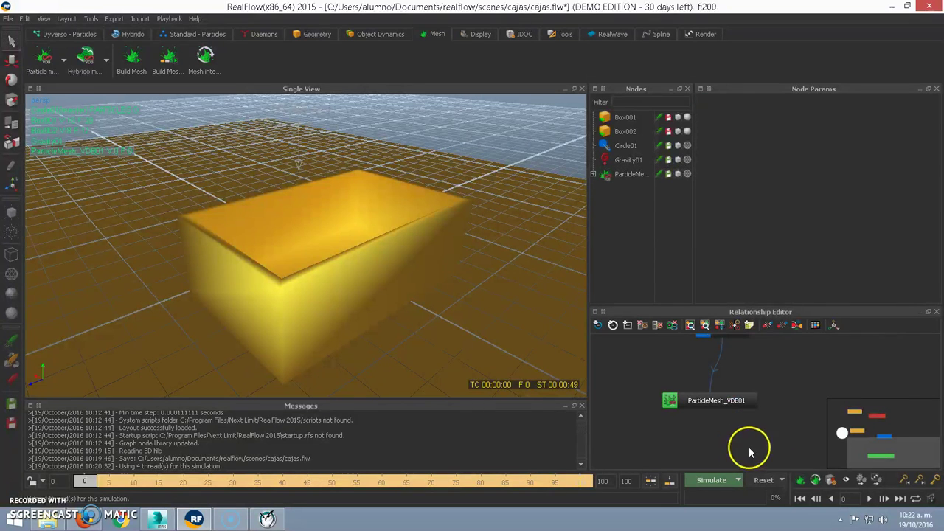
left_click(710, 403)
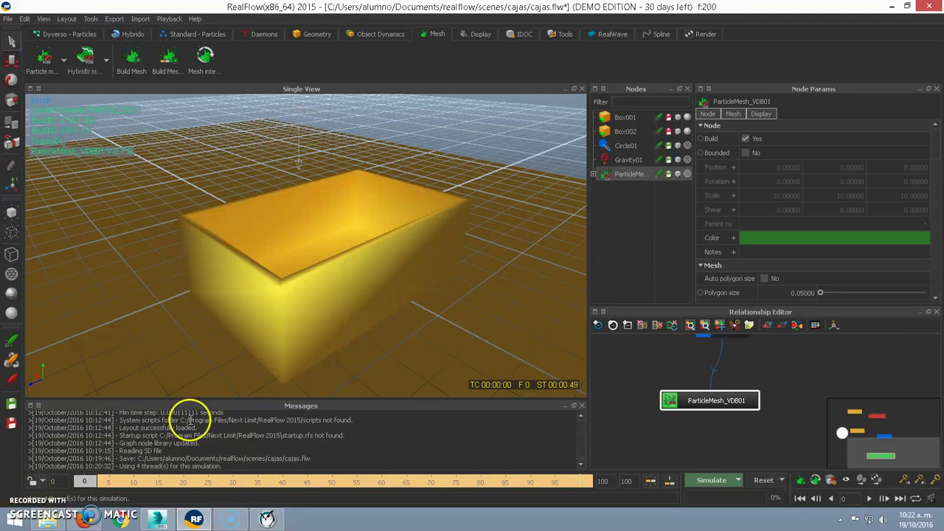
Build the ParticleMesh_VDB01 fluid mesh from the particles through frame 100.
left_click(168, 61)
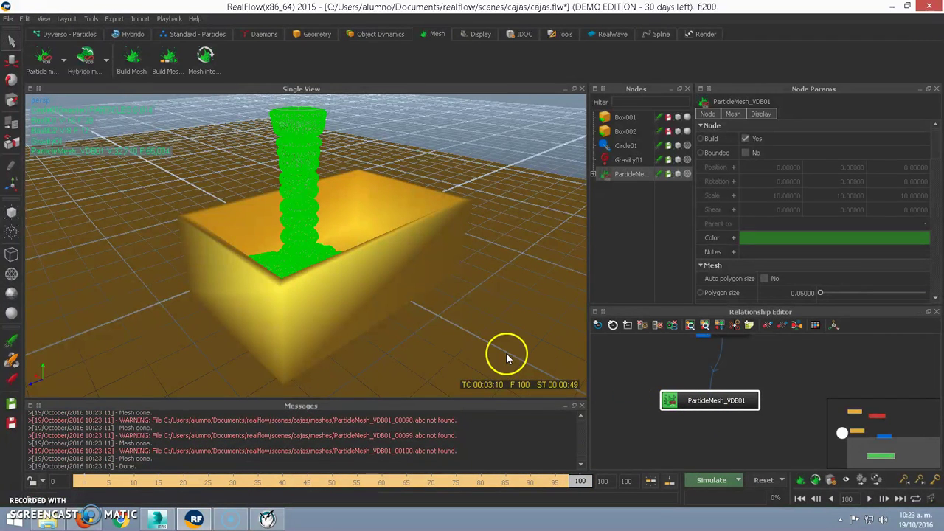
In 3ds Max, create a RealFlow BIN Mesh object and pick the first ParticleMesh_VDB01 .bin file.
left_click(157, 520)
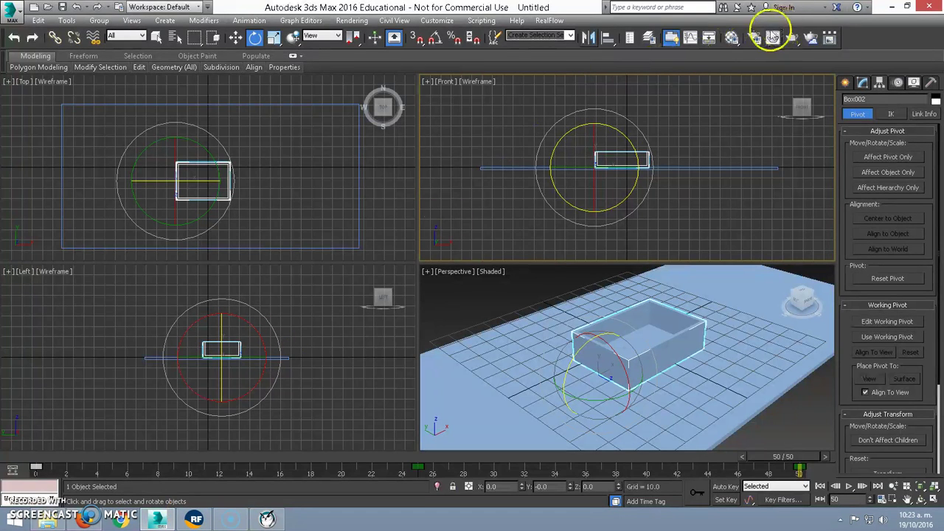
left_click(549, 21)
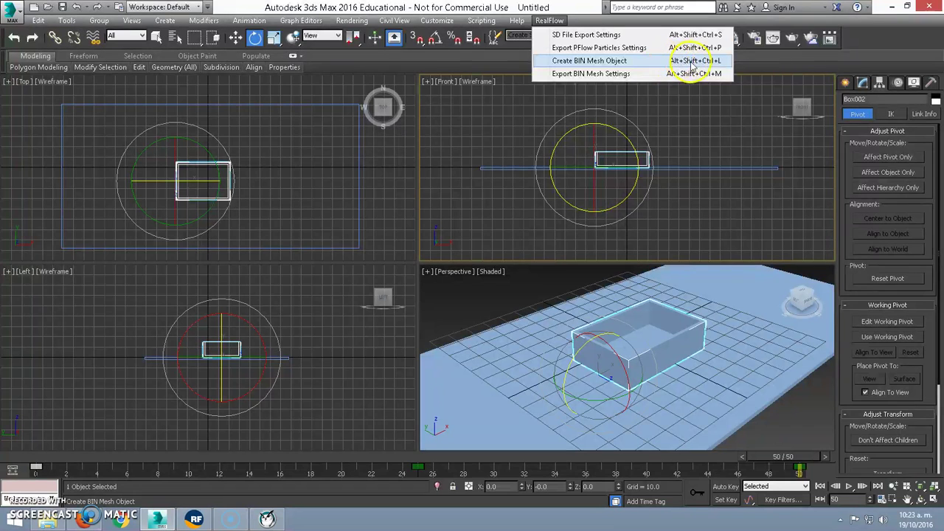
left_click(612, 62)
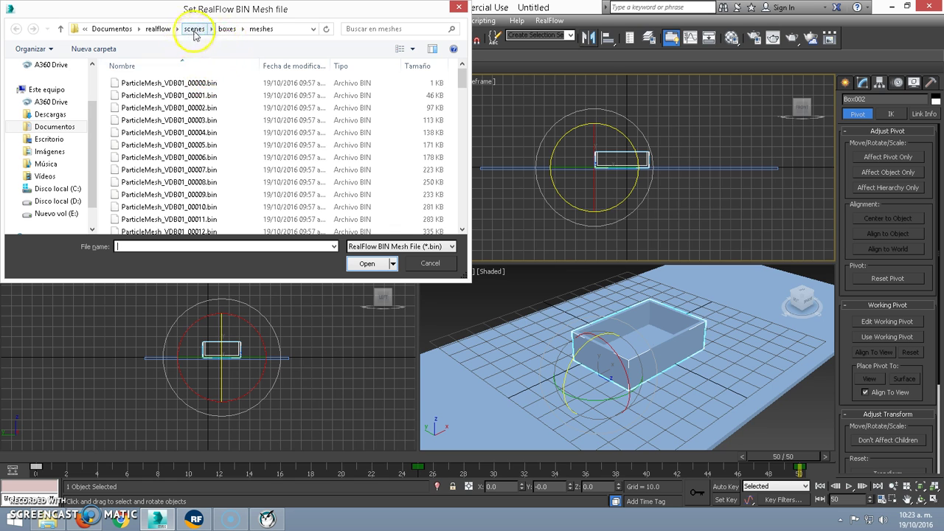
left_click(204, 84)
Load the first .bin file into RFMeshLoader001 and scrub the timeline to check the fluid.
left_click(369, 263)
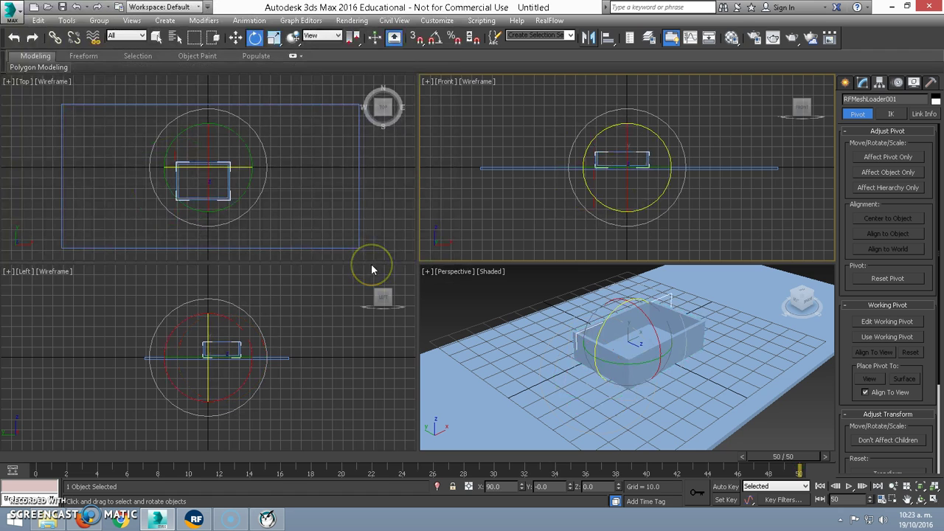
mouse_move(423, 315)
left_mouse_down()
mouse_move(533, 332)
mouse_move(534, 343)
left_mouse_up()
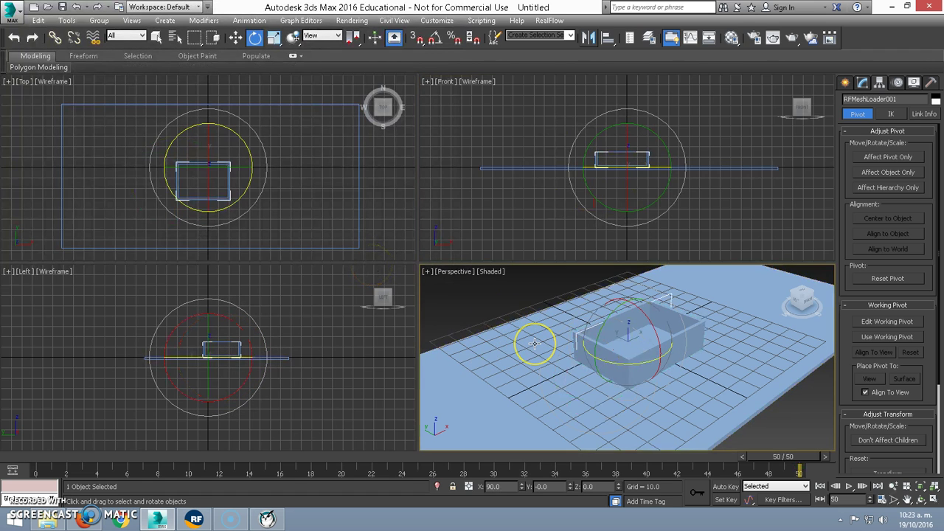
scroll(534, 343, "down", 3)
left_click(229, 446)
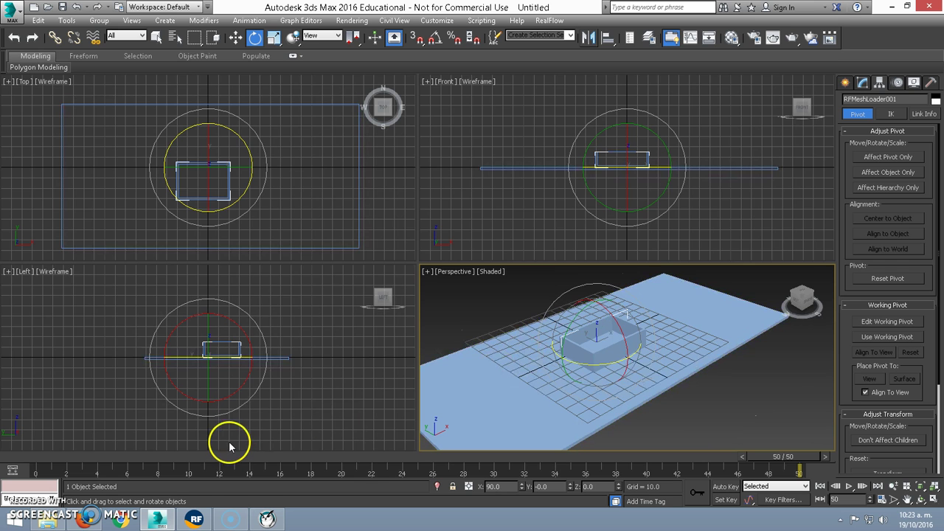
left_click_drag(136, 472, 648, 446)
With Angle Snap on, rotate the fluid mesh -90° about X to stand it upright.
key("e")
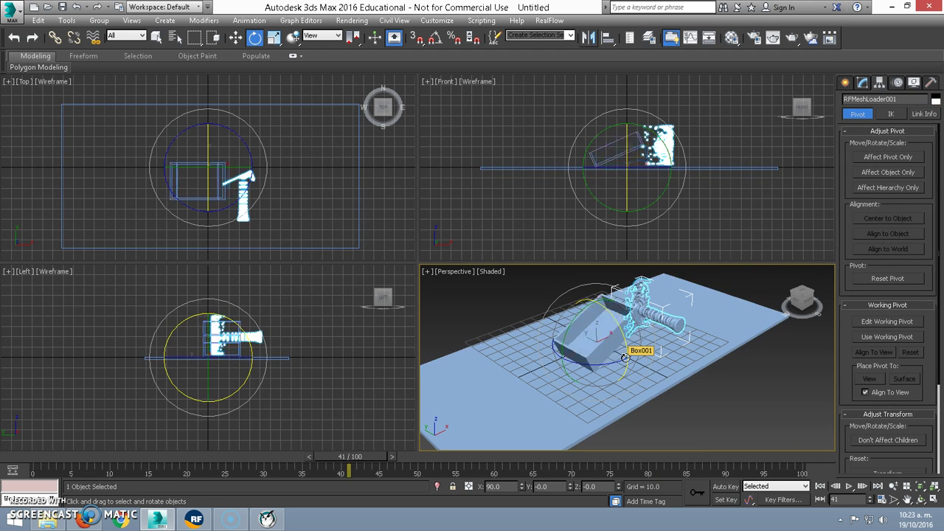
left_click_drag(317, 457, 508, 456)
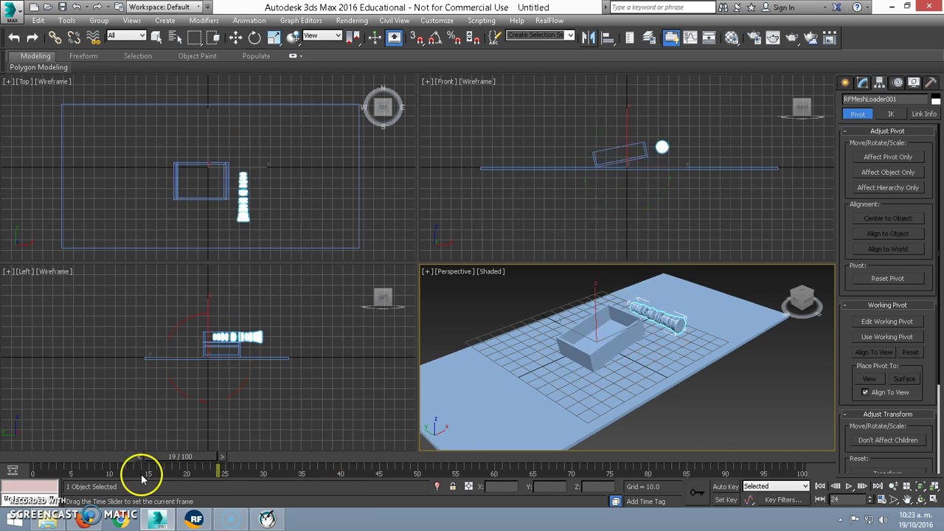
key("e")
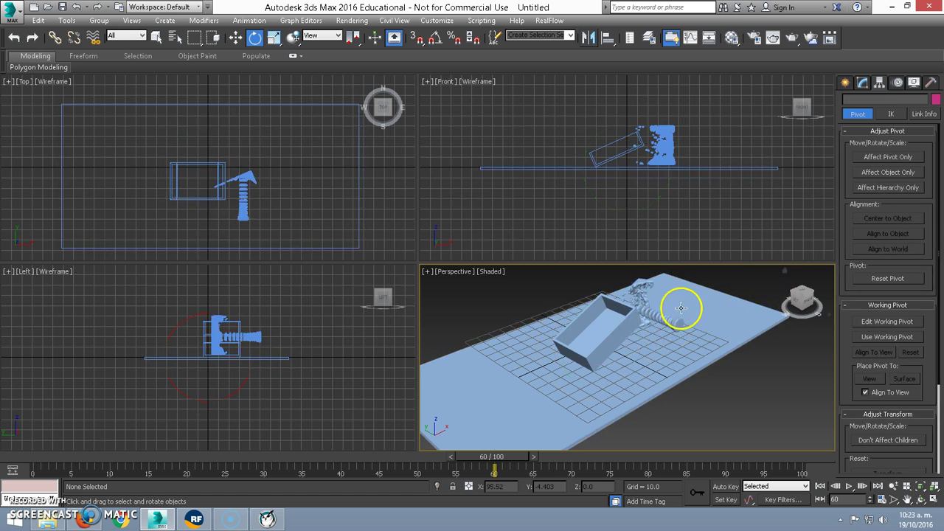
mouse_move(622, 331)
left_mouse_down()
mouse_move(570, 229)
mouse_move(576, 246)
left_mouse_up()
key("ctrl+z")
left_click(435, 38)
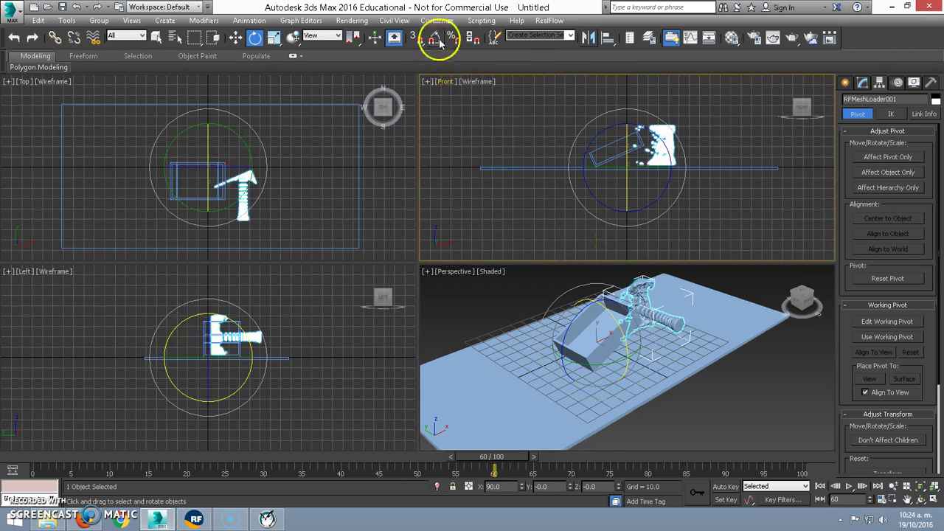
left_click(615, 325)
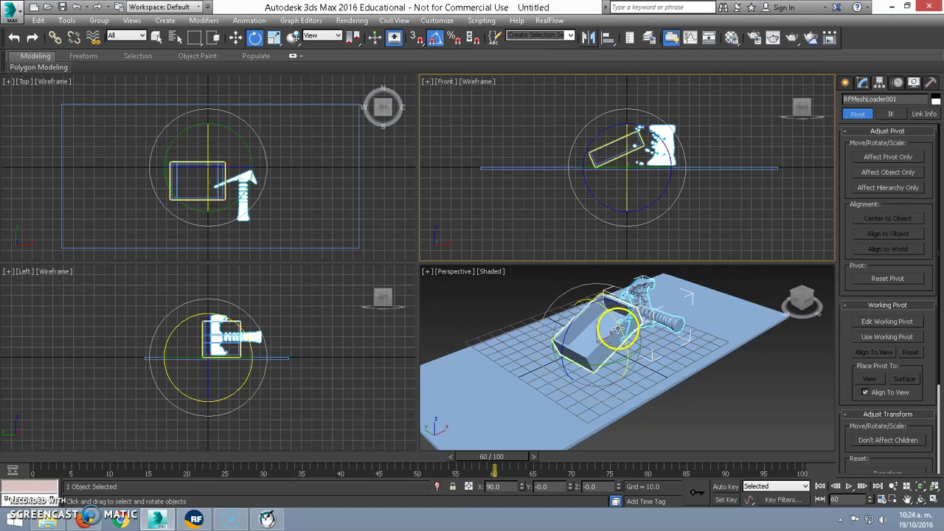
left_click_drag(619, 325, 592, 281)
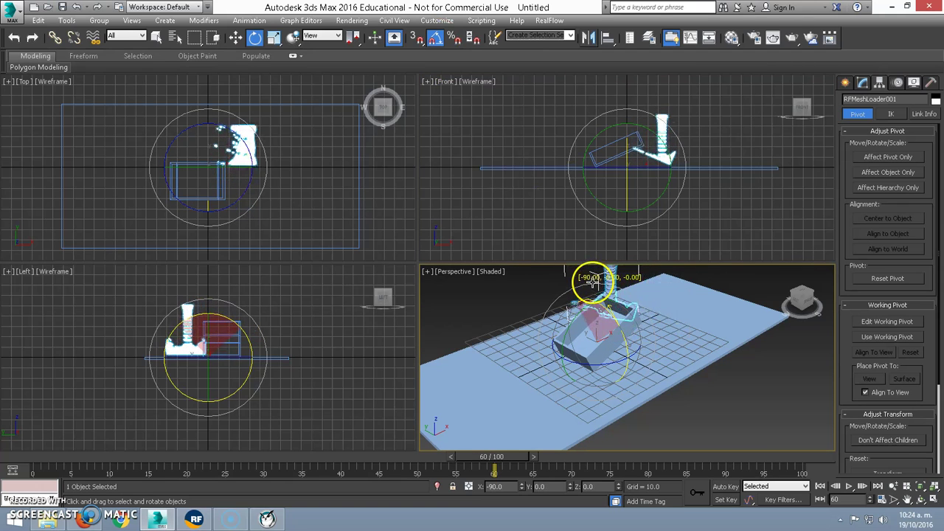
Move the fluid mesh sideways and then left in the front view over the box.
left_click(643, 153)
left_click_drag(216, 207, 244, 154)
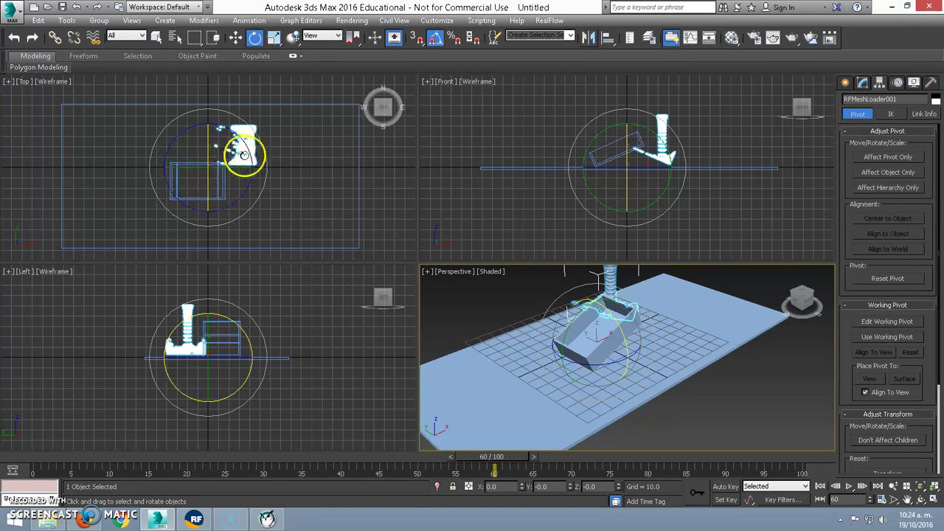
left_click(480, 377)
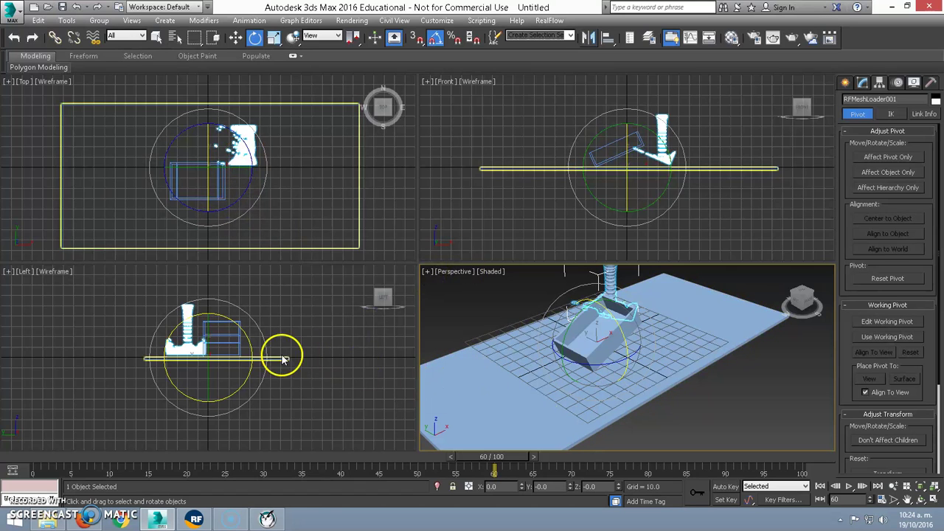
left_click(243, 345)
key("w")
left_click_drag(234, 354, 279, 355)
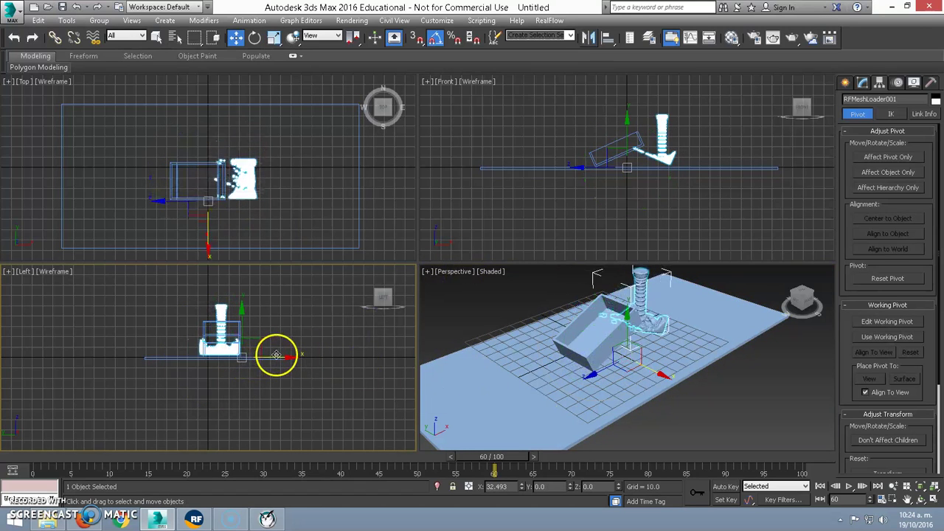
left_click(674, 404)
left_click(668, 161)
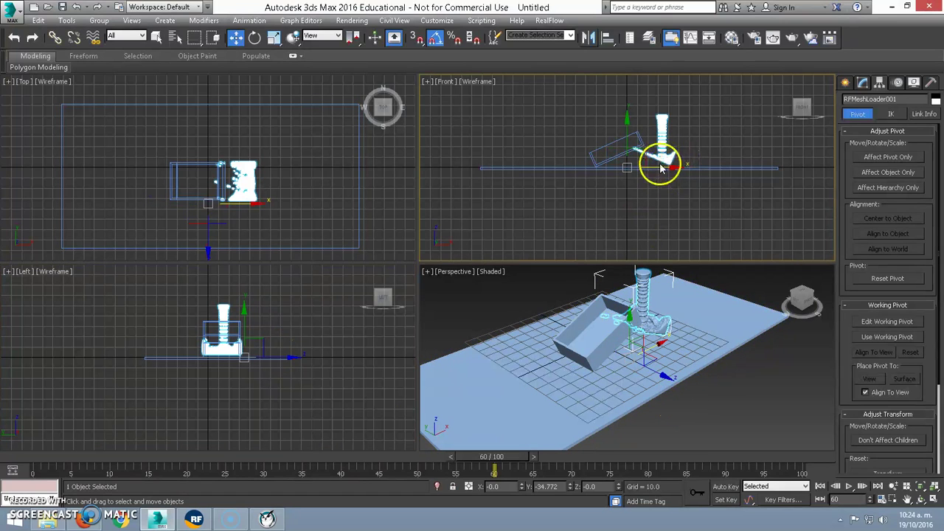
left_click_drag(663, 168, 620, 164)
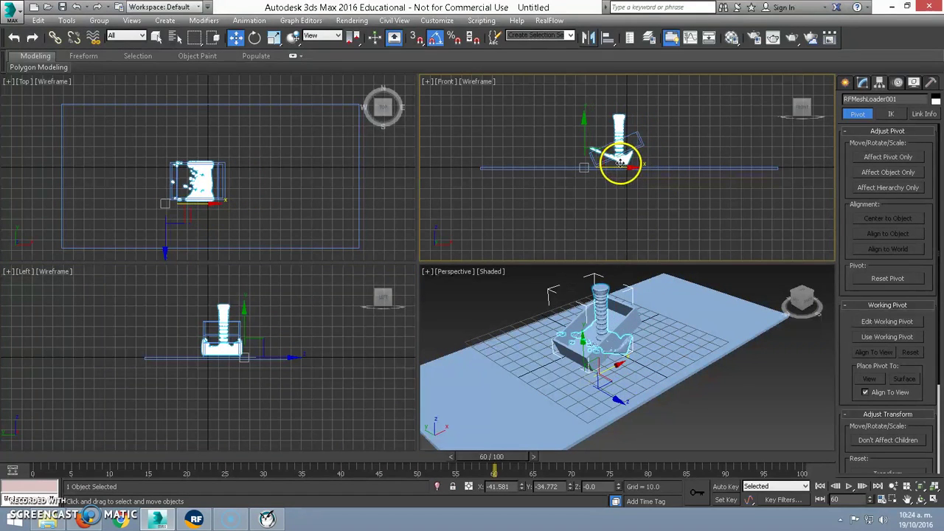
Rotate the fluid mesh 165° about Y and line it up with Box002.
key("e")
left_click_drag(558, 168, 668, 163)
key("w")
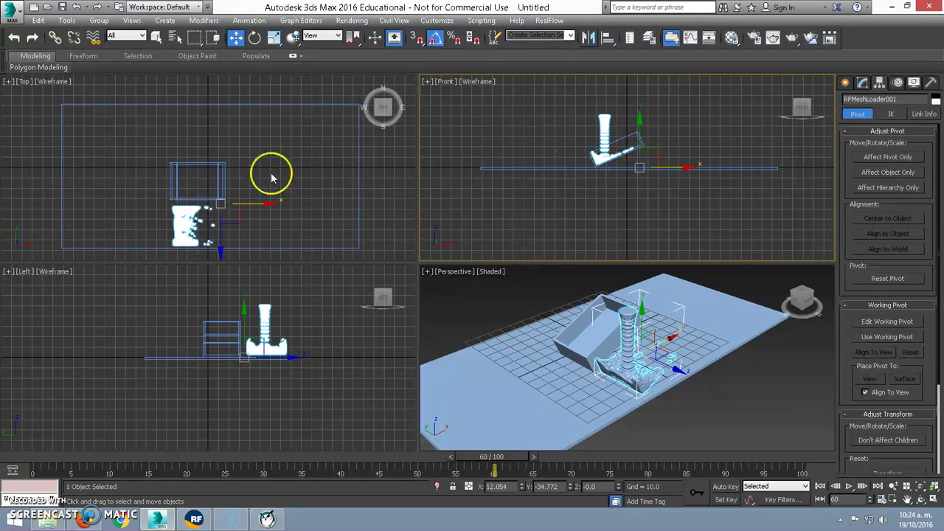
left_click_drag(228, 197, 233, 132)
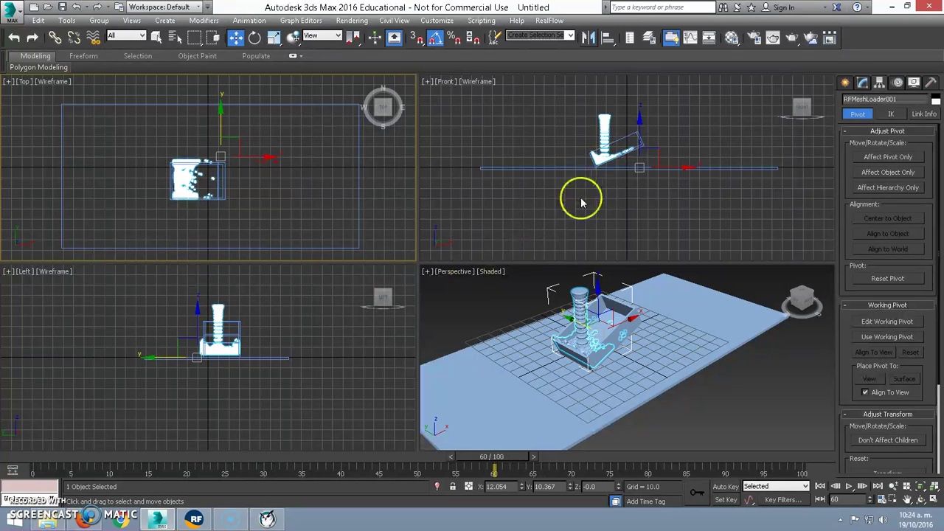
mouse_move(516, 457)
left_mouse_down()
mouse_move(101, 462)
mouse_move(806, 467)
mouse_move(822, 450)
left_mouse_up()
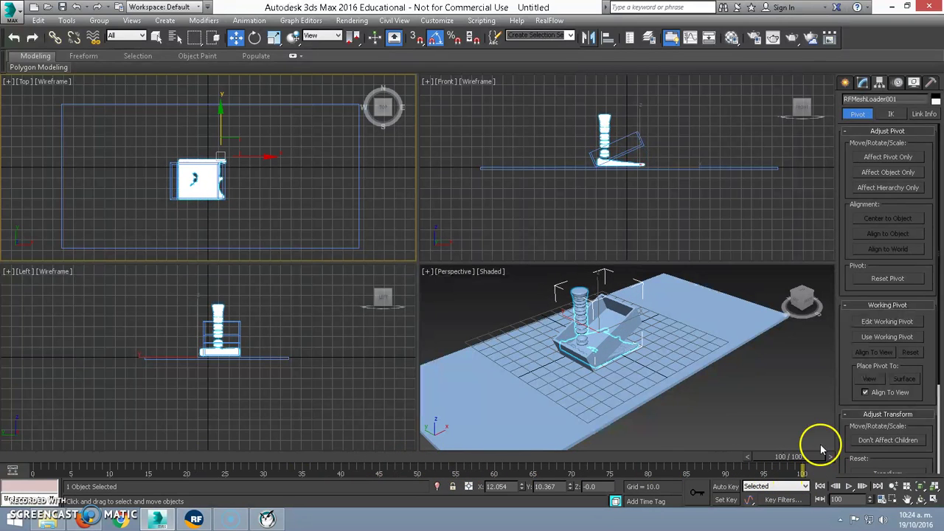
Select Box002, turn on Auto Key, and copy its frame-0 key to frame 97.
left_click_drag(800, 467, 44, 458)
left_click(634, 343)
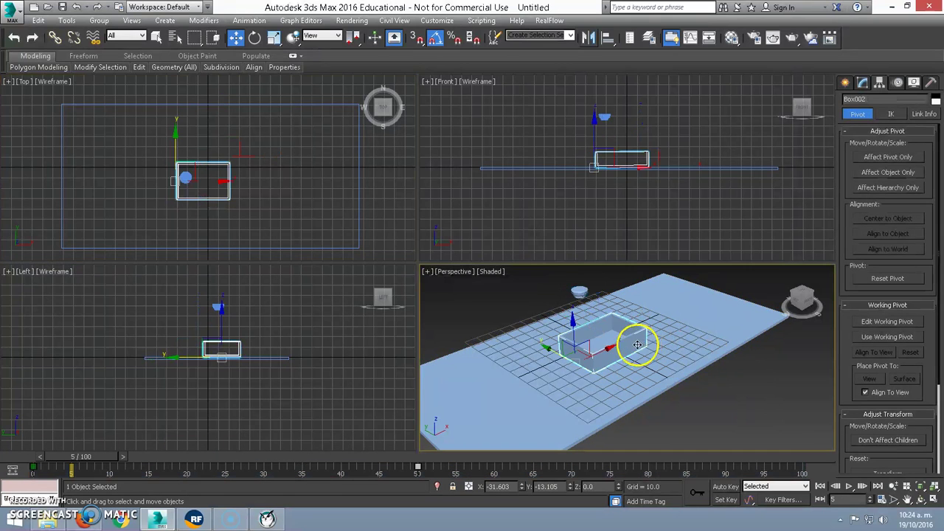
mouse_move(83, 456)
left_mouse_down()
mouse_move(410, 476)
mouse_move(442, 468)
mouse_move(795, 499)
left_mouse_up()
key("w")
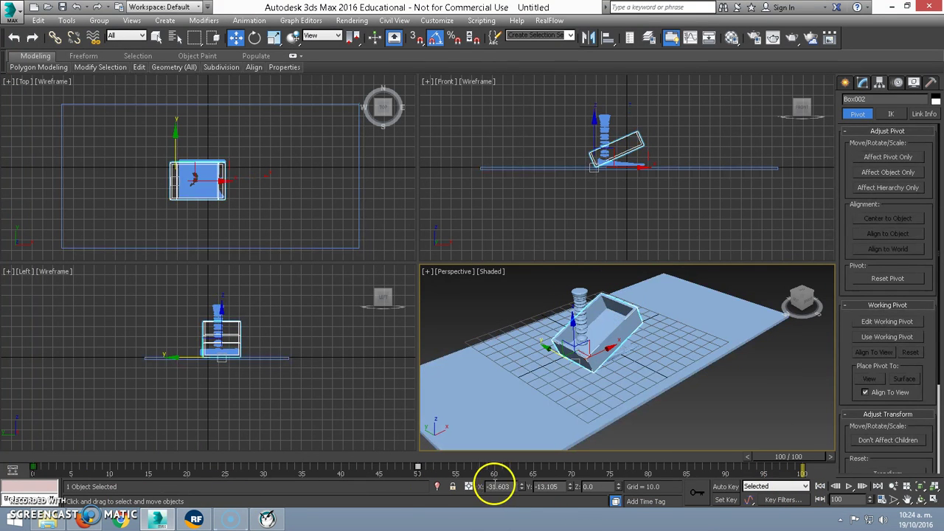
left_click(726, 487)
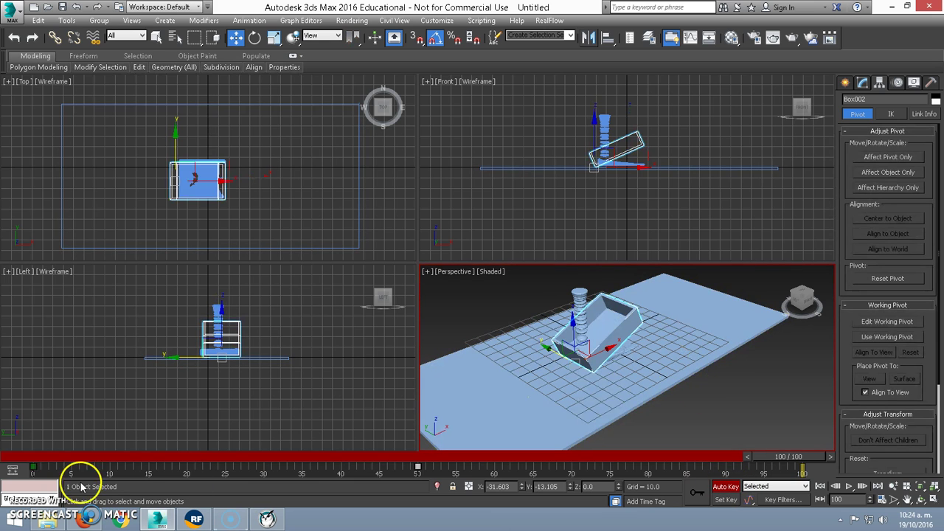
left_click(31, 470)
left_click_drag(31, 466, 780, 499, "shift")
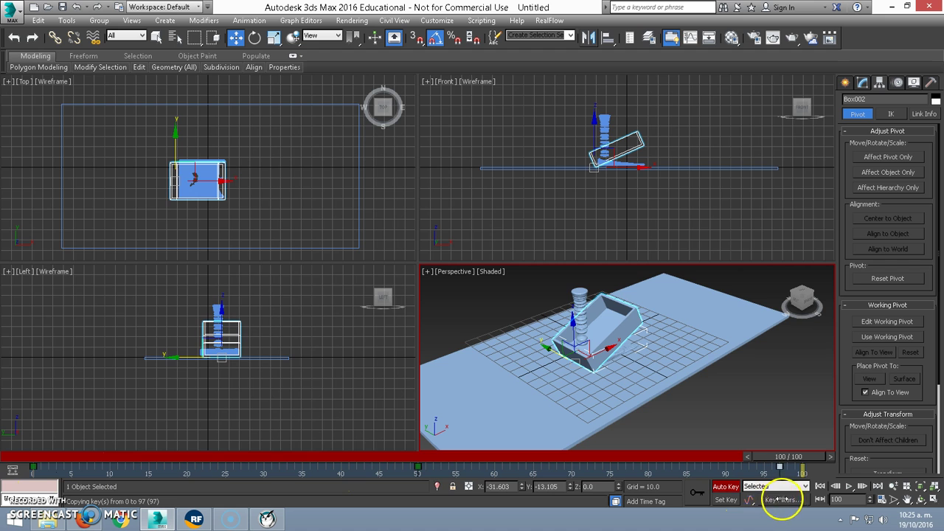
mouse_move(799, 502)
left_mouse_down("shift")
mouse_move(801, 475)
mouse_move(549, 459)
mouse_move(190, 458)
mouse_move(783, 501)
mouse_move(556, 457)
left_mouse_up("shift")
key("w")
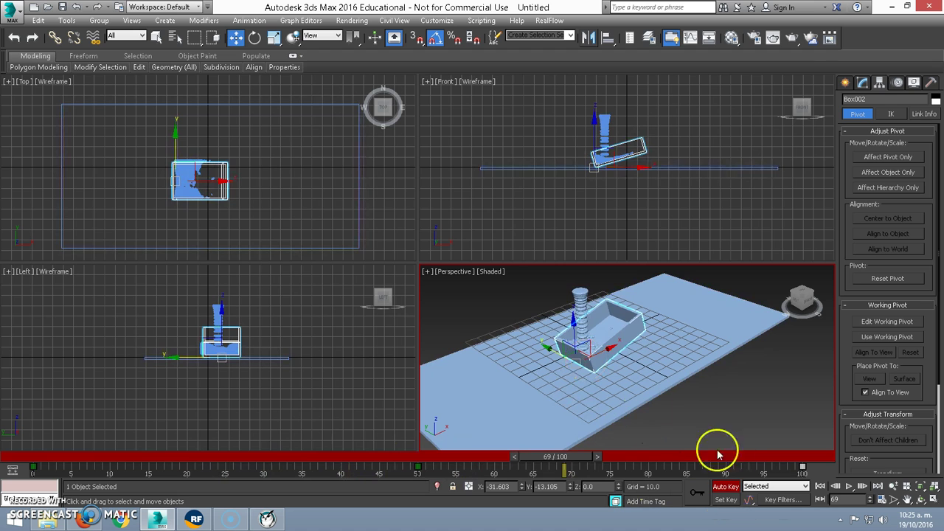
Turn off Auto Key and zoom and orbit the Perspective view in on the box.
left_click(727, 487)
left_click(894, 487)
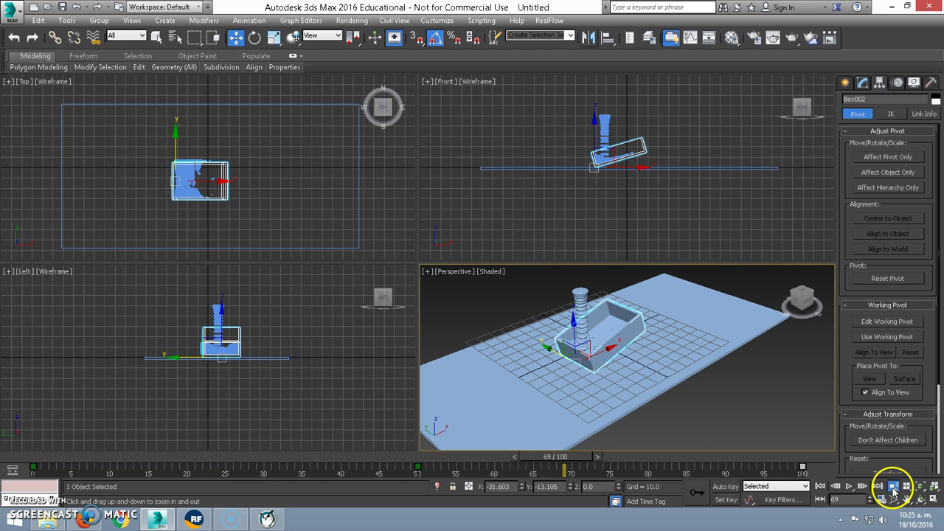
left_click_drag(626, 370, 611, 339)
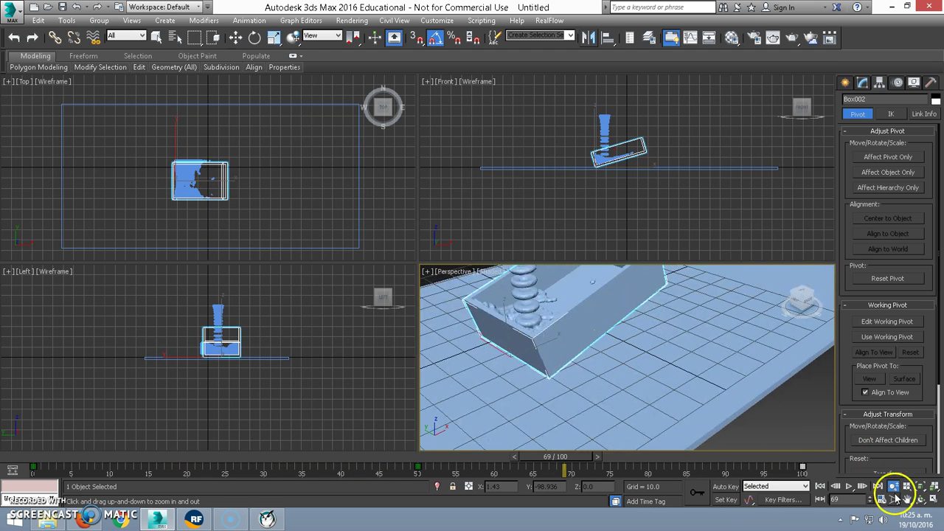
middle_click_drag(609, 325, 644, 375, "alt")
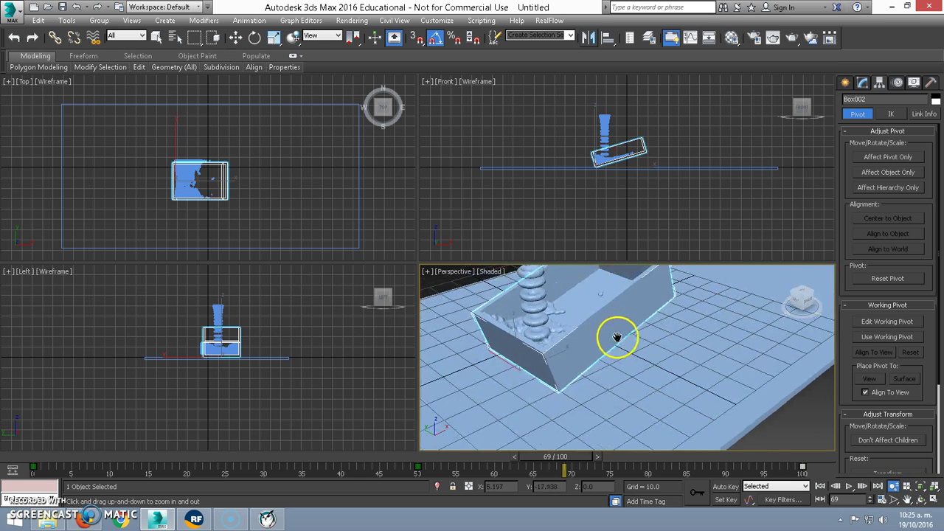
Scrub the timeline to watch the liquid fill, then open Render Setup from the Front view.
mouse_move(554, 457)
left_mouse_down()
mouse_move(511, 456)
mouse_move(712, 479)
left_mouse_up()
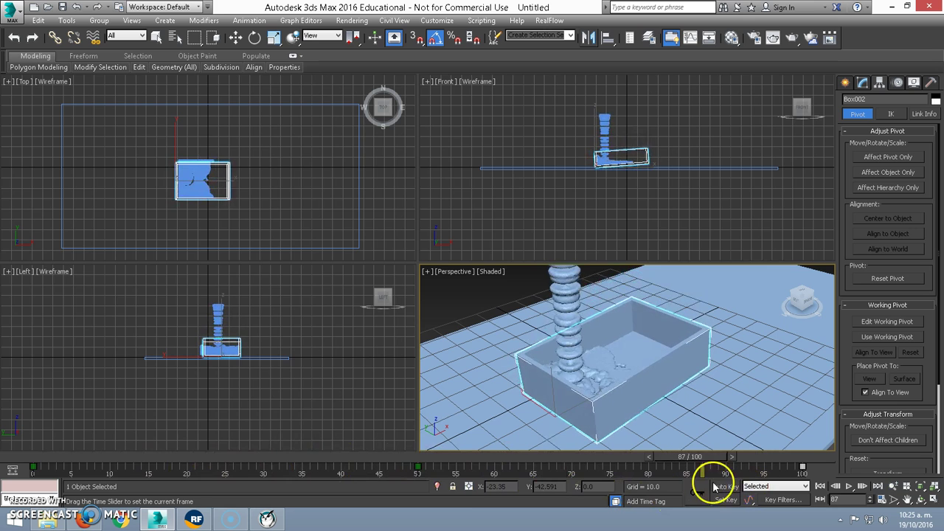
left_click(552, 152)
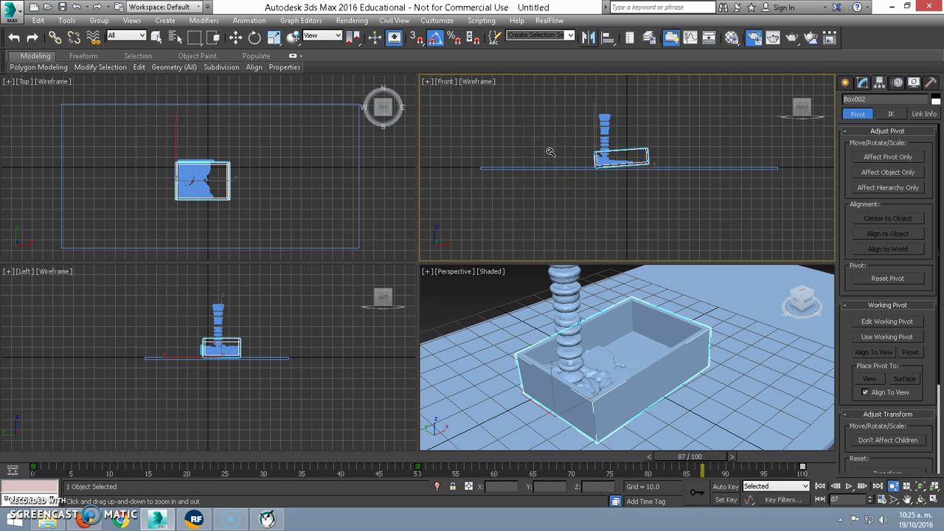
key("F10")
Test-render frame 87 from the Front and Perspective views, closing each result.
left_click_drag(169, 49, 366, 93)
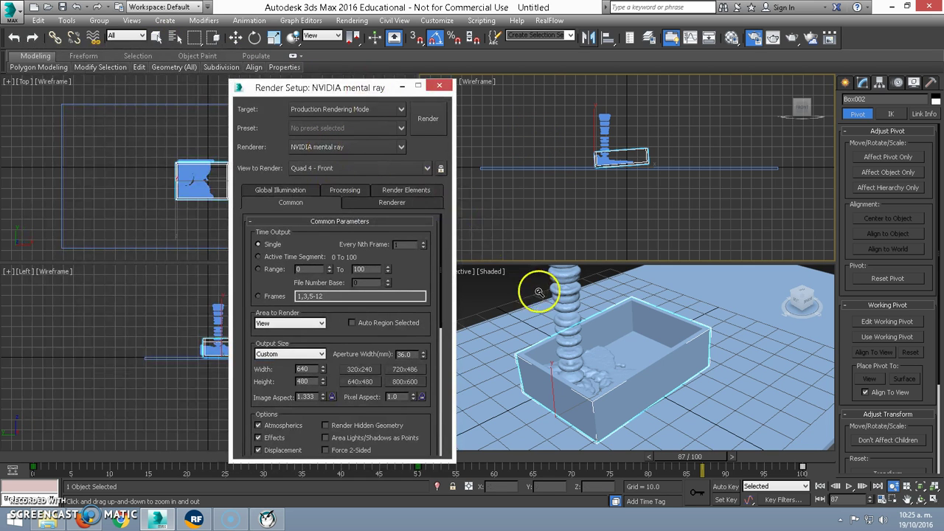
left_click(429, 118)
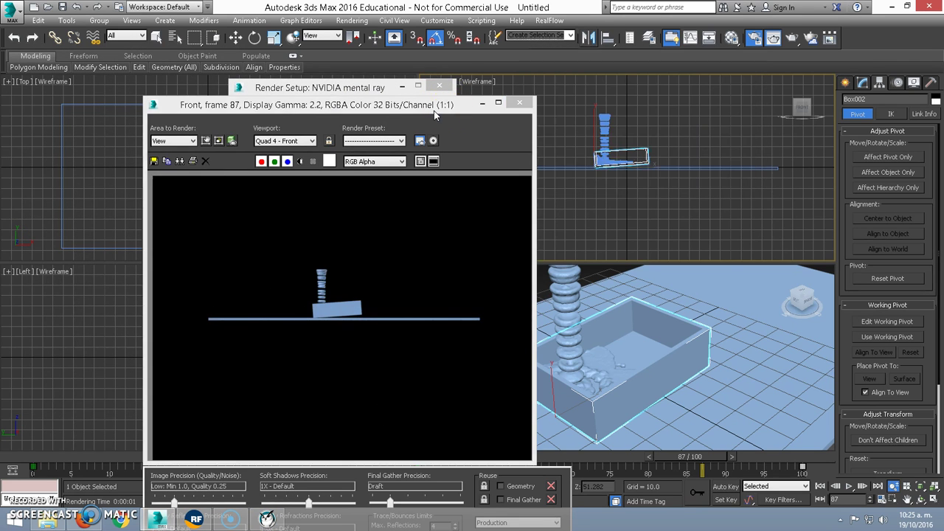
left_click(519, 105)
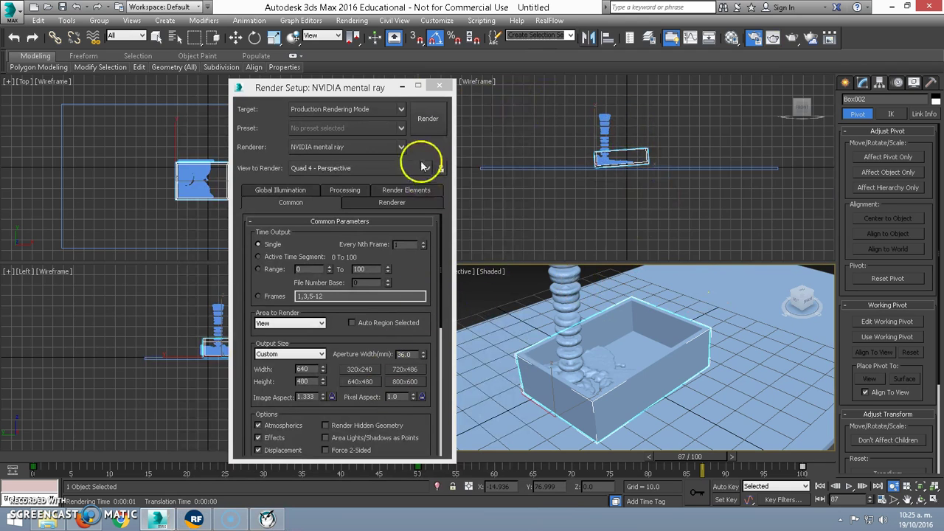
left_click(427, 119)
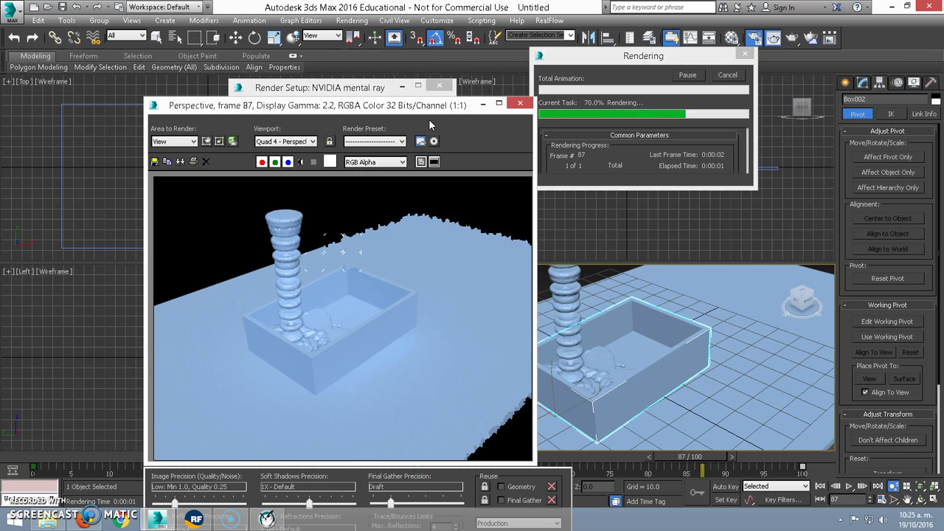
left_click(519, 103)
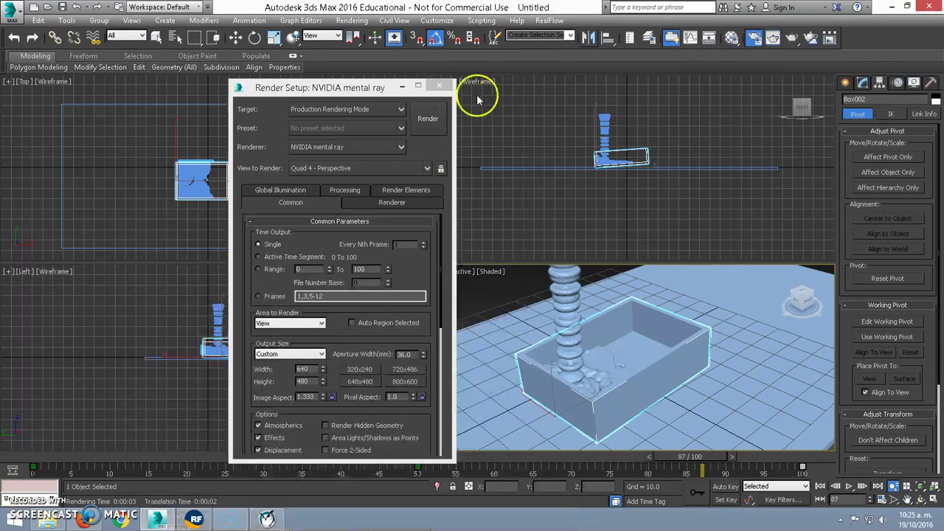
Set Render Setup's View to Render to Quad 4 - Front.
left_click_drag(409, 87, 345, 85)
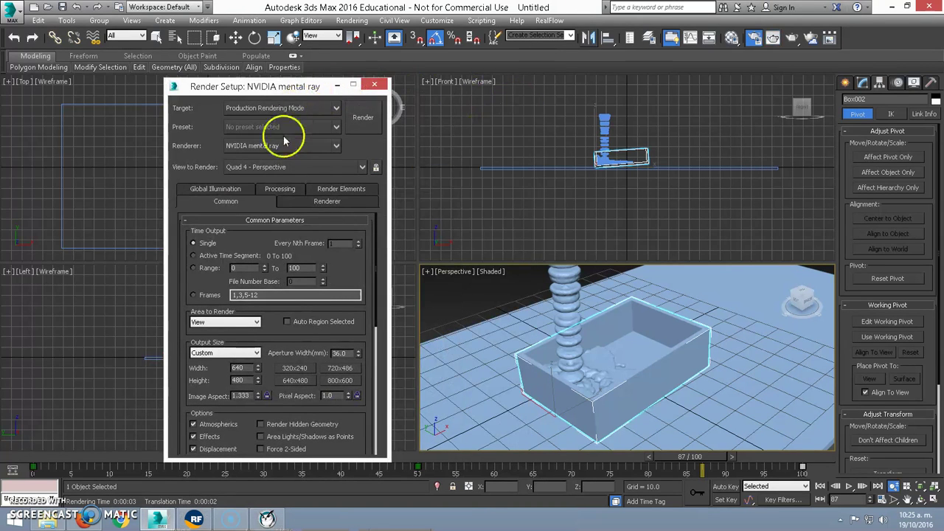
left_click(357, 20)
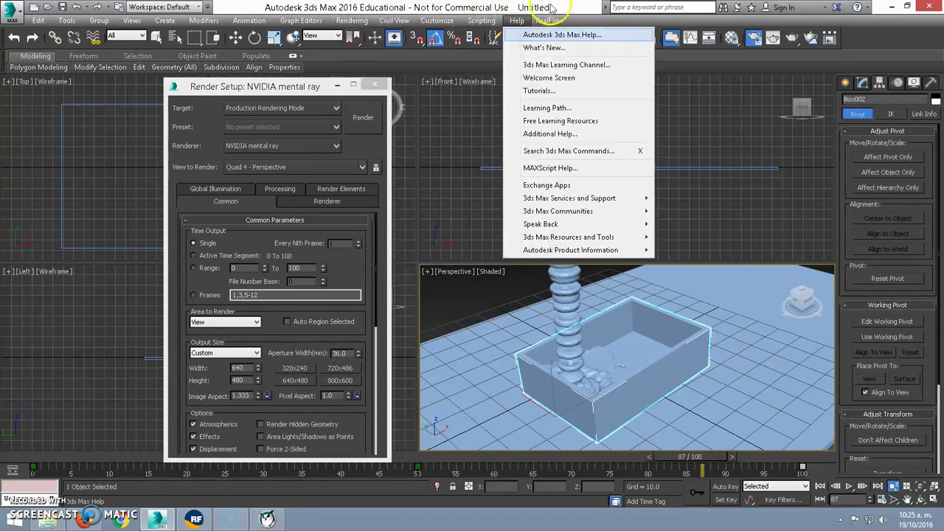
left_click(747, 113)
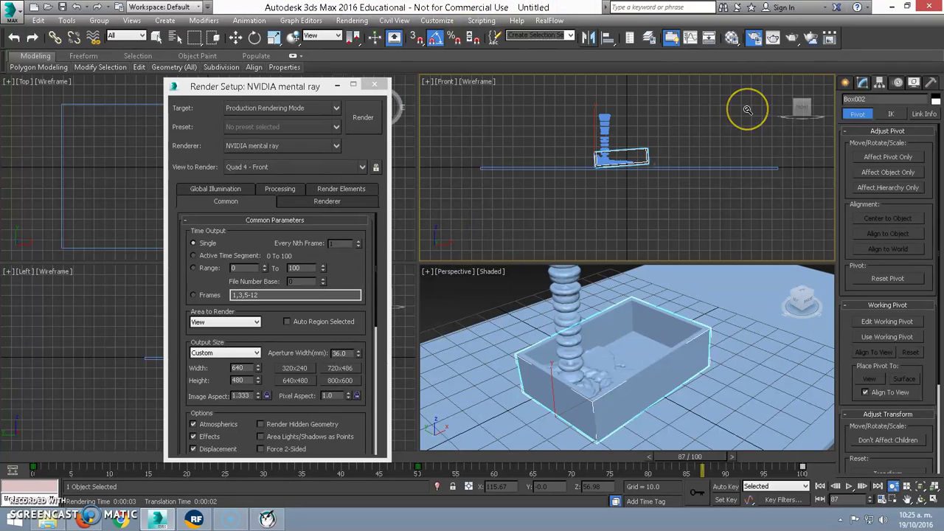
Open the Material Editor, pick a sample slot and browse the Autodesk Material Library.
key("m")
mouse_move(155, 255)
left_mouse_down()
mouse_move(174, 75)
mouse_move(147, 57)
left_mouse_up()
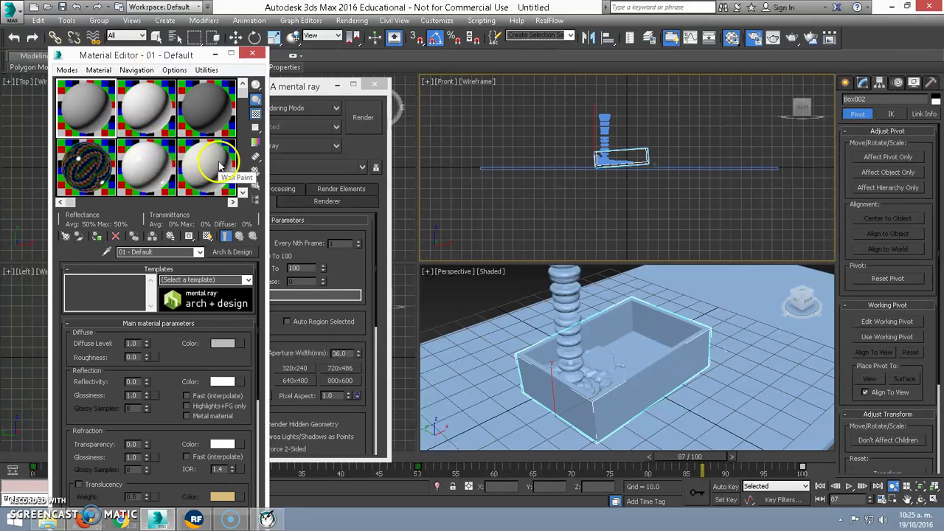
left_click(219, 166)
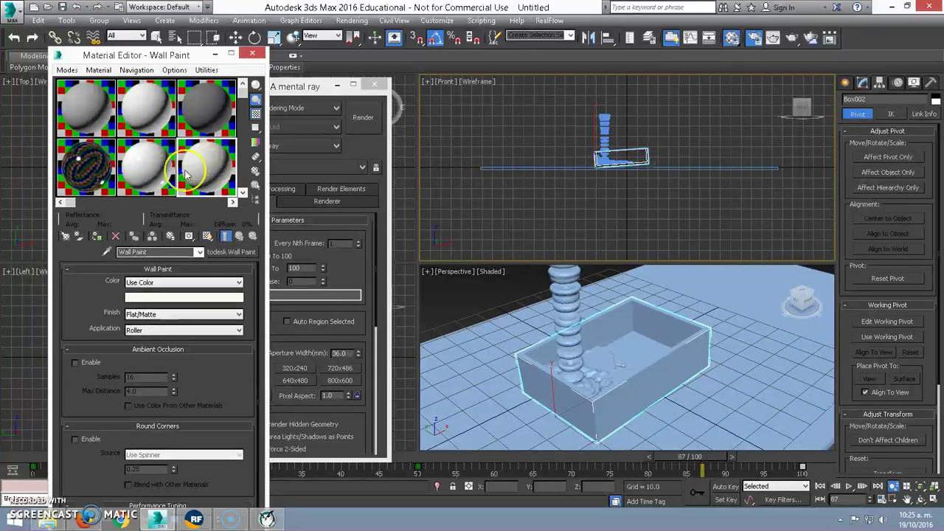
left_click(235, 252)
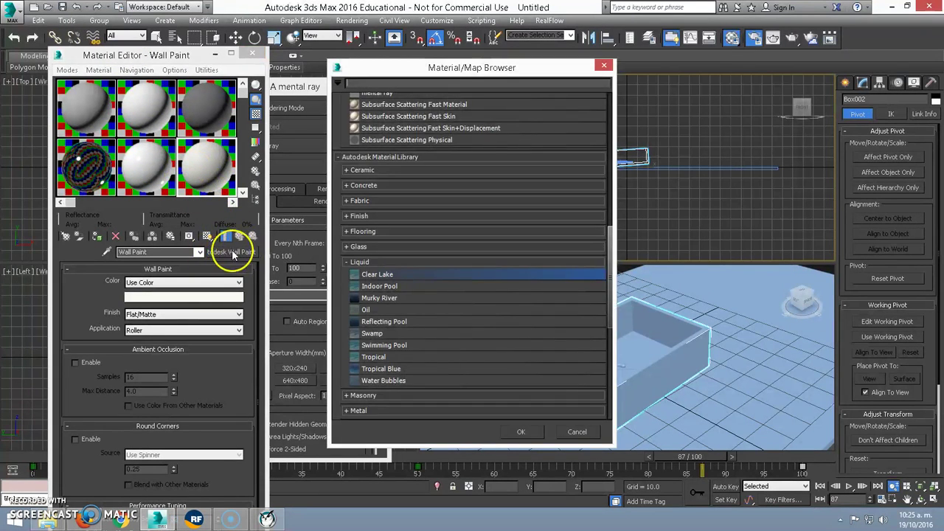
left_click(338, 157)
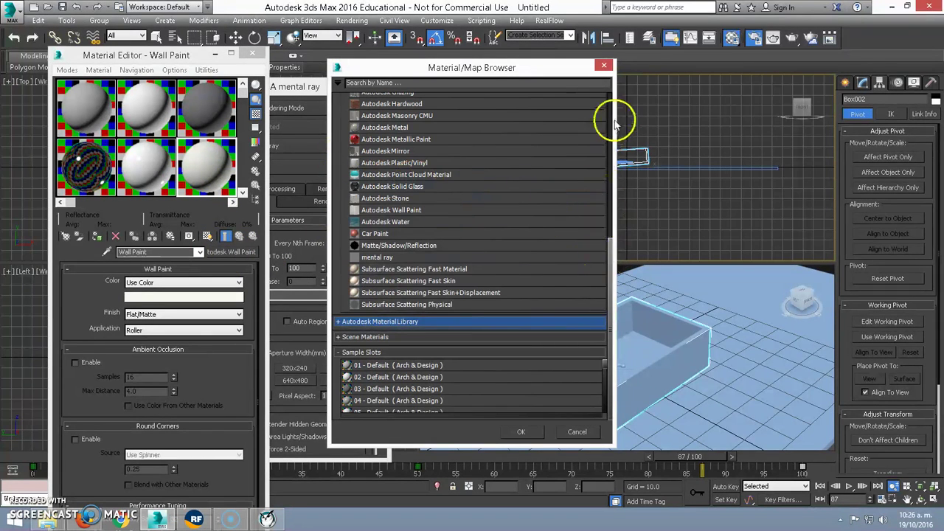
mouse_move(607, 247)
left_mouse_down()
mouse_move(609, 125)
mouse_move(460, 137)
left_mouse_up()
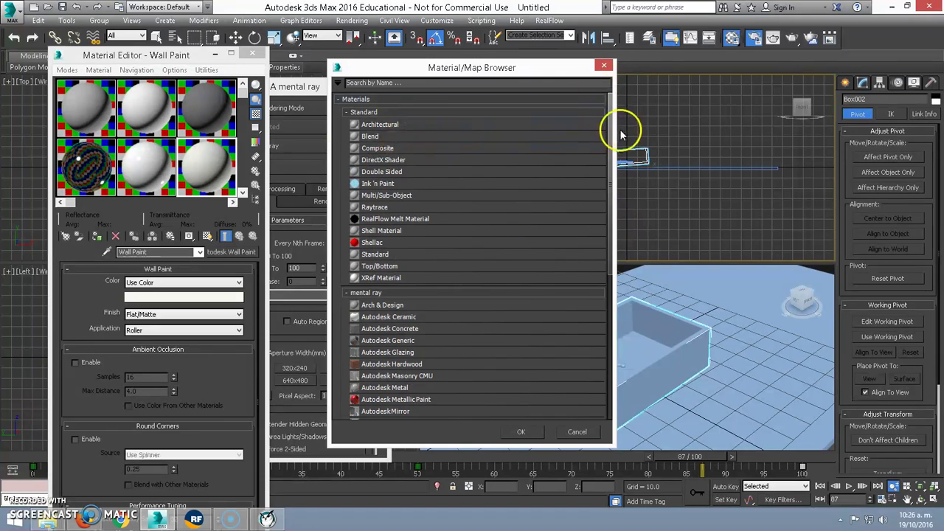
mouse_move(611, 133)
left_mouse_down()
mouse_move(596, 246)
mouse_move(602, 295)
left_mouse_up()
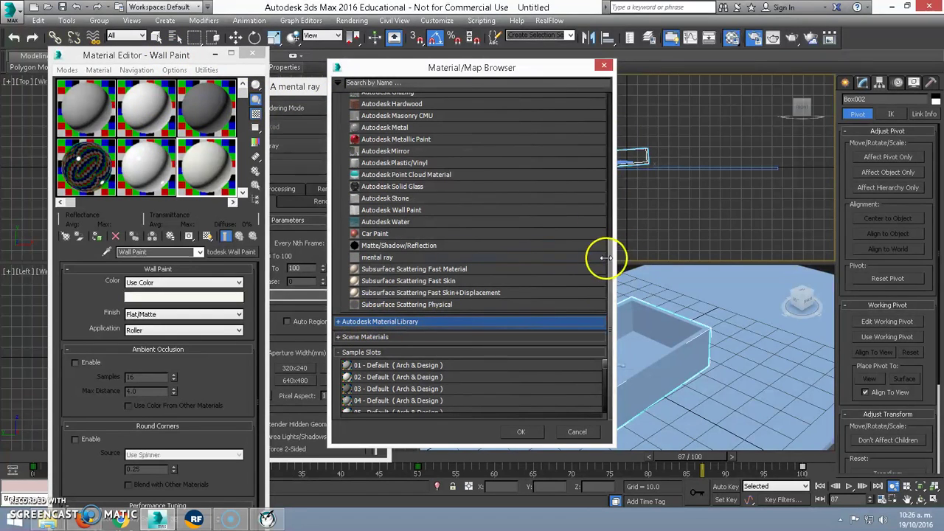
left_click(344, 353)
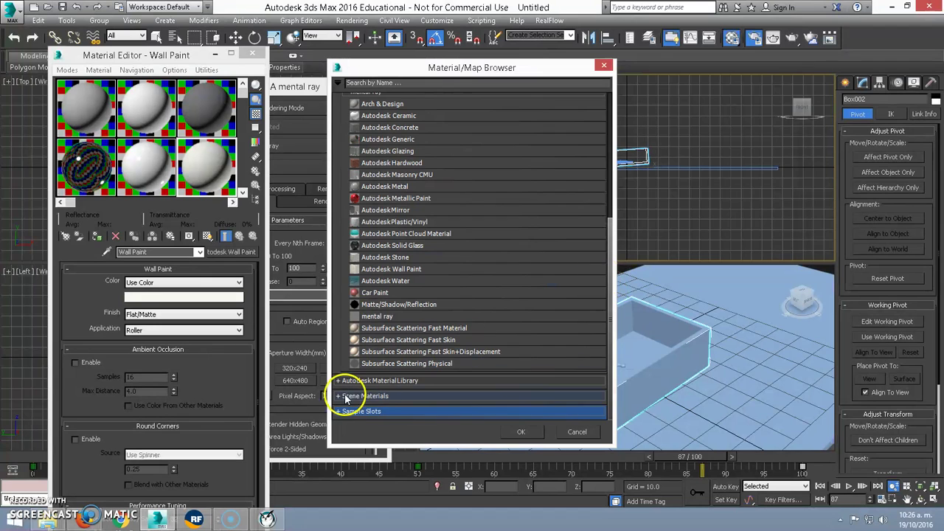
left_click(338, 381)
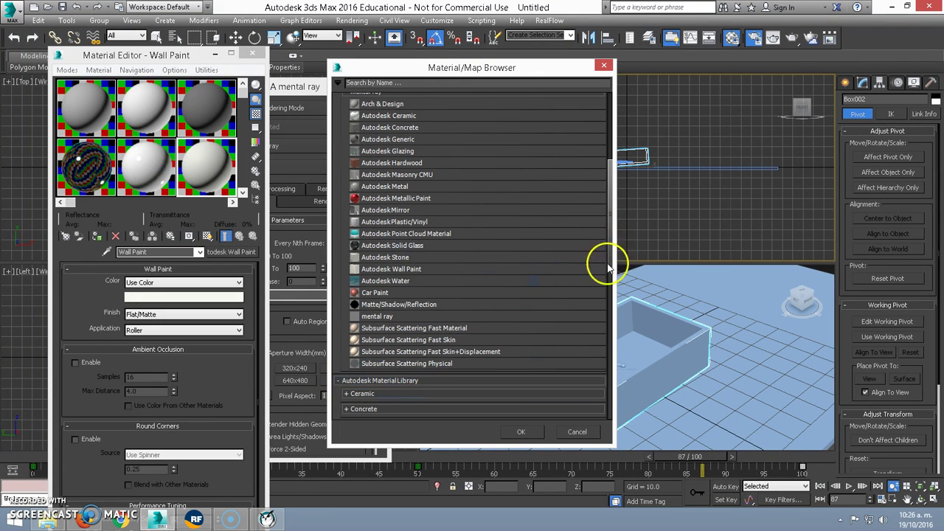
scroll(606, 270, "down", 4)
scroll(611, 295, "down", 3)
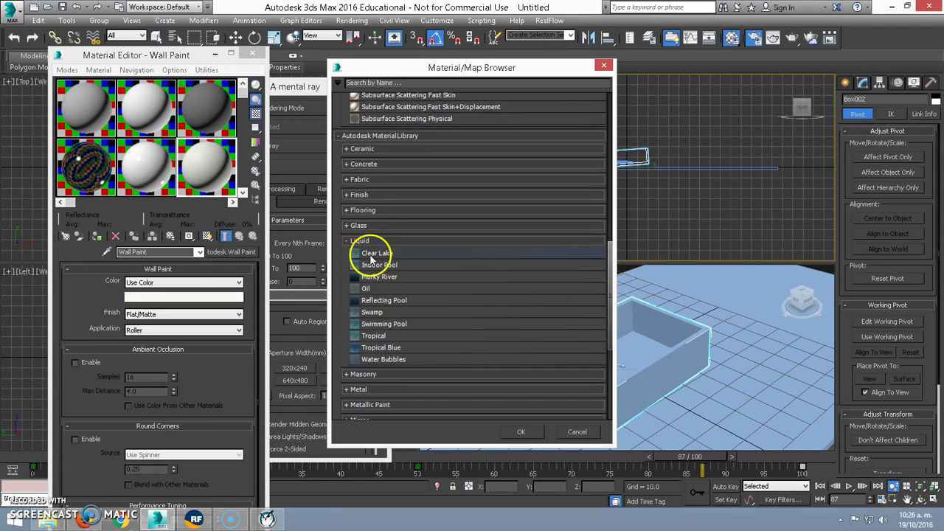
Load the Liquid > Clear Lake water material and drag it onto the fluid mesh.
left_click(347, 242)
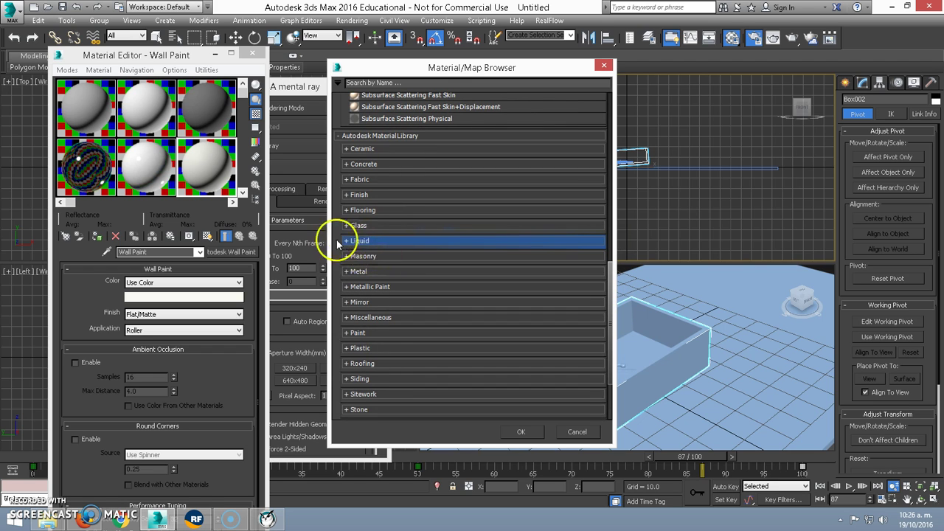
left_click(346, 243)
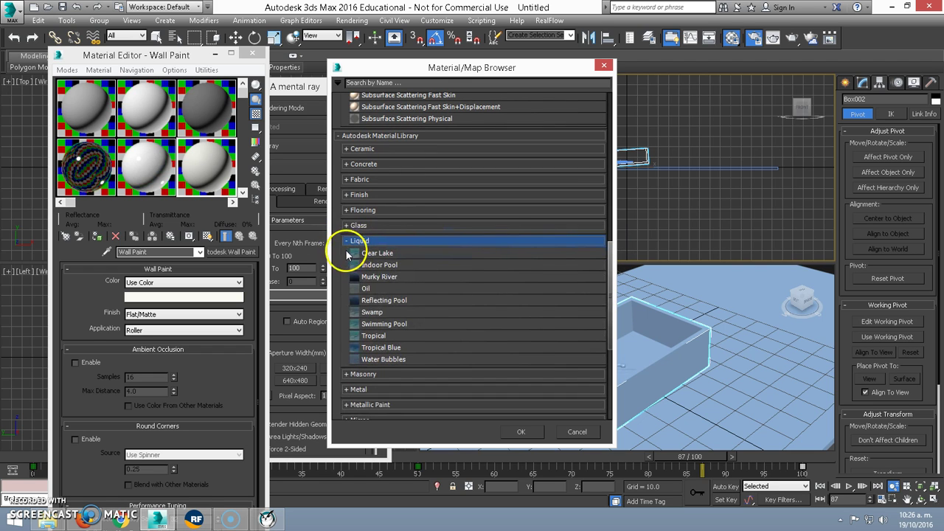
right_click(350, 254)
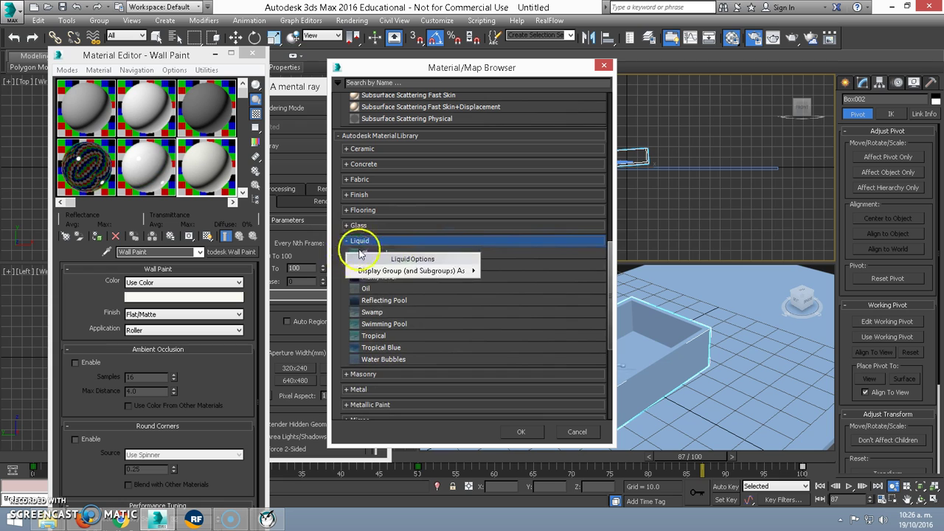
mouse_move(411, 271)
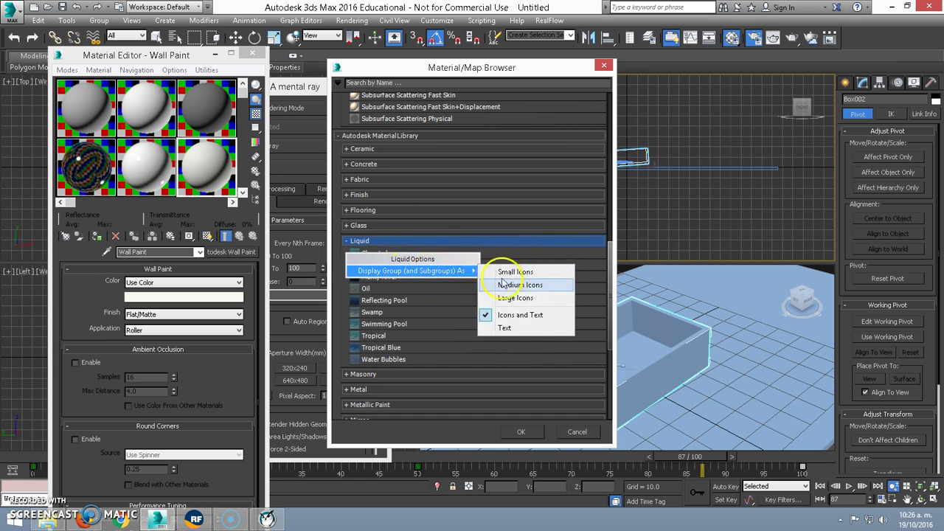
left_click(507, 299)
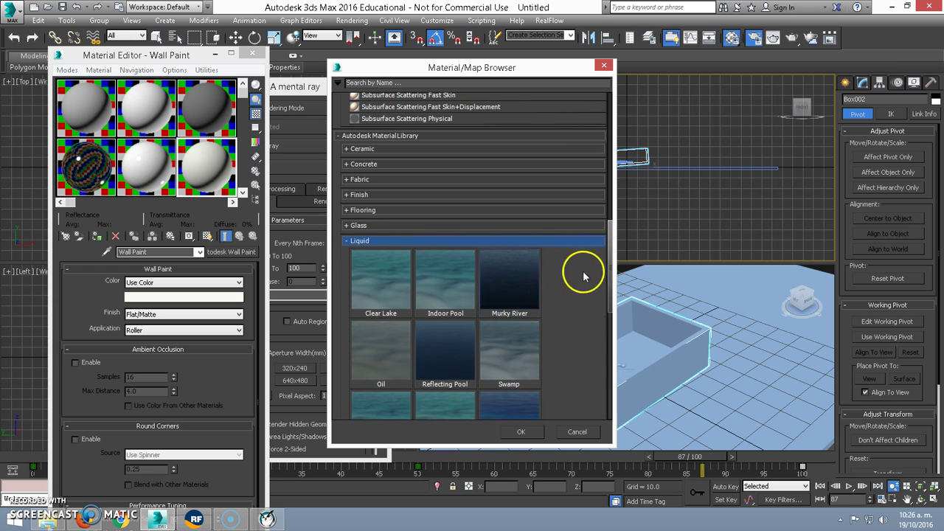
left_click_drag(611, 260, 609, 308)
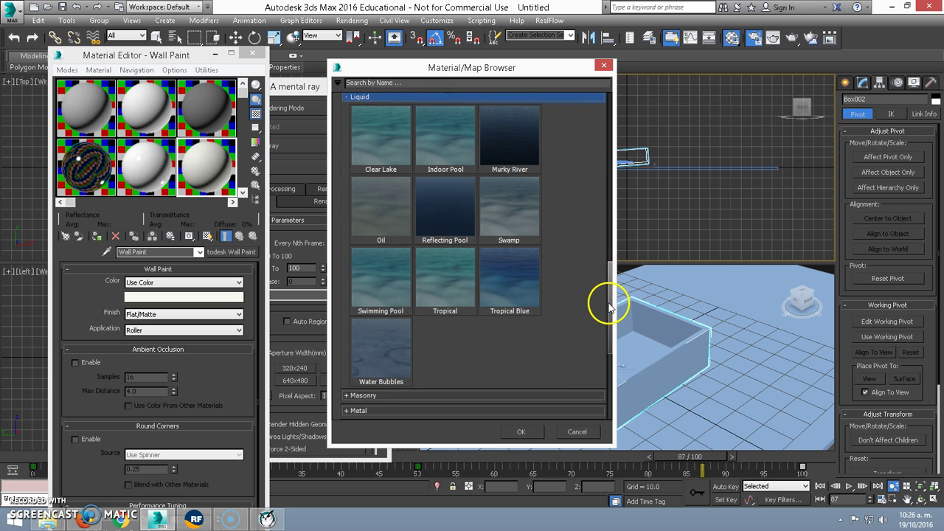
mouse_move(609, 308)
left_mouse_down()
mouse_move(615, 316)
mouse_move(616, 298)
left_mouse_up()
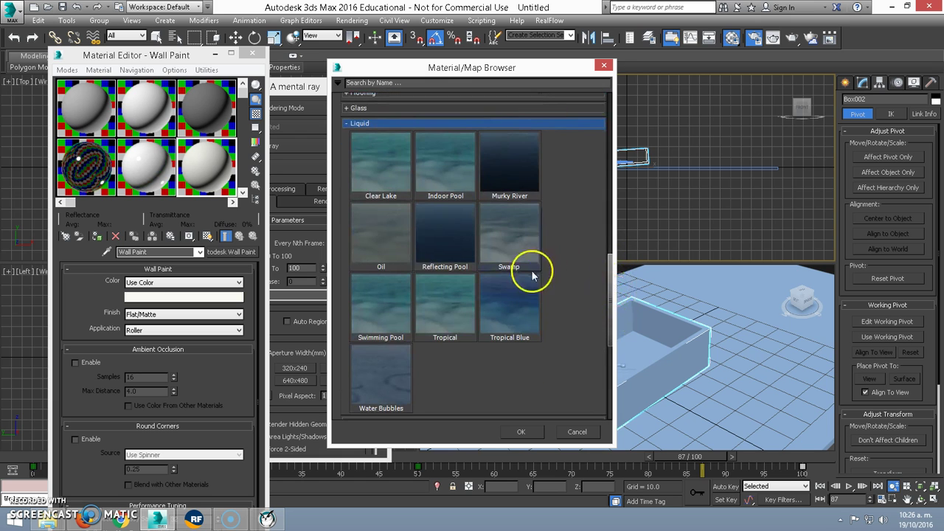
double_click(382, 159)
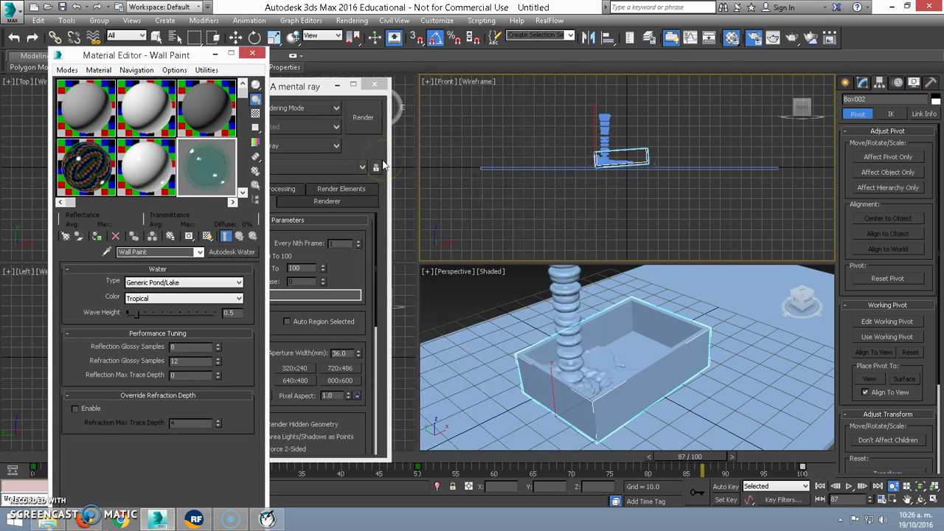
left_click_drag(208, 163, 357, 234)
left_click_drag(564, 307, 564, 306)
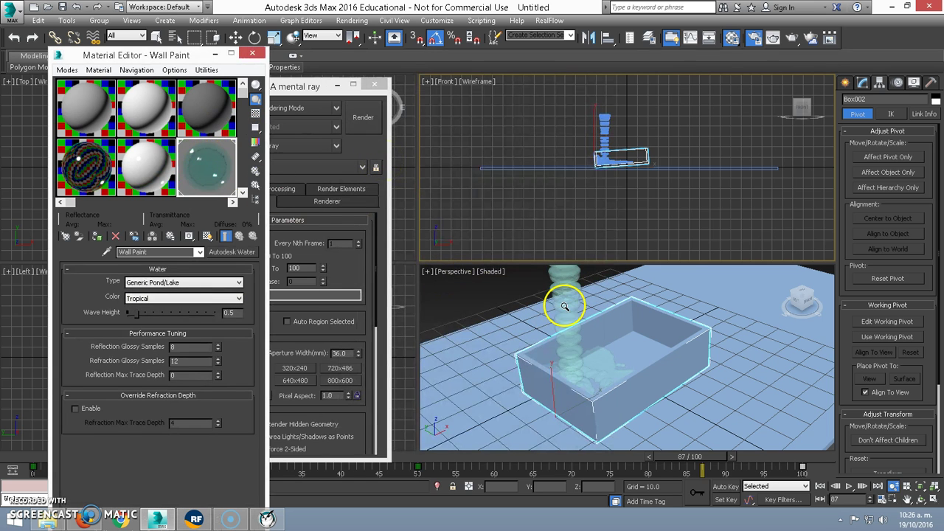
Load Wood > Cocobolo into an empty slot and drag it onto the box Box002.
left_click(243, 193)
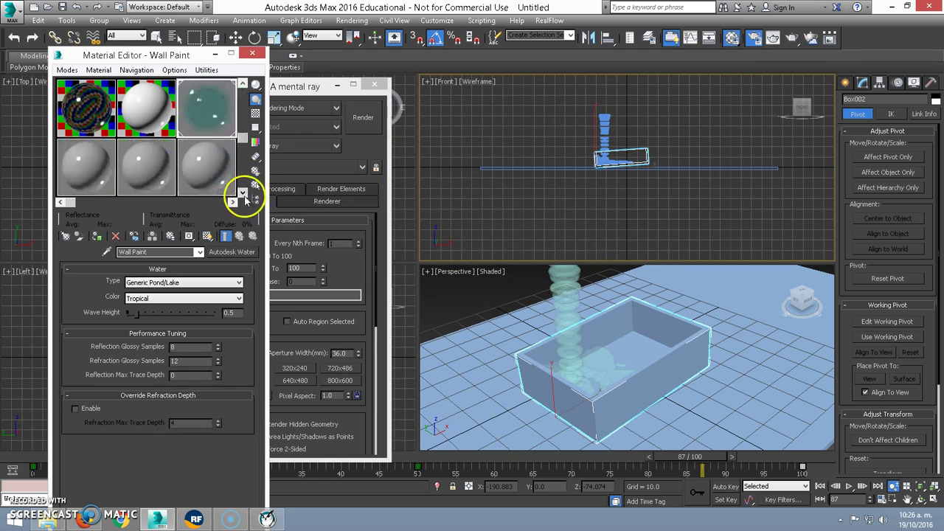
left_click(88, 162)
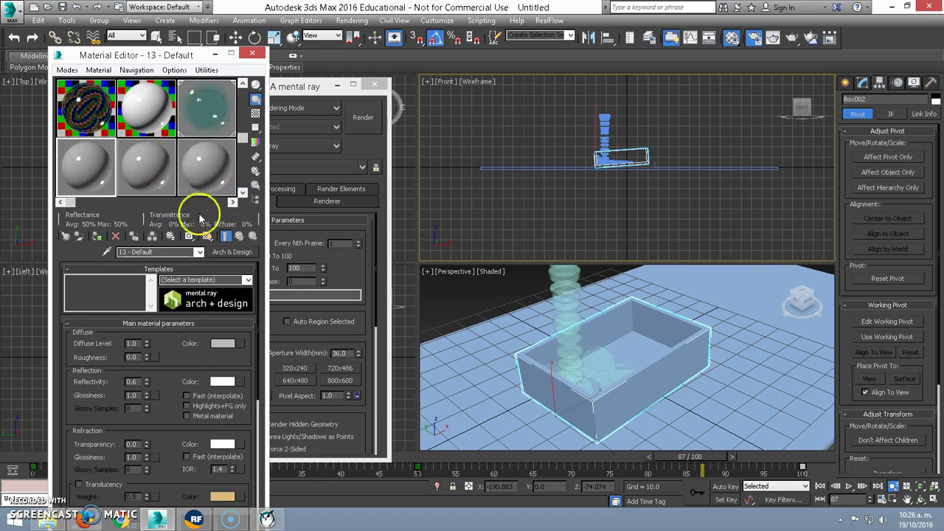
left_click(225, 252)
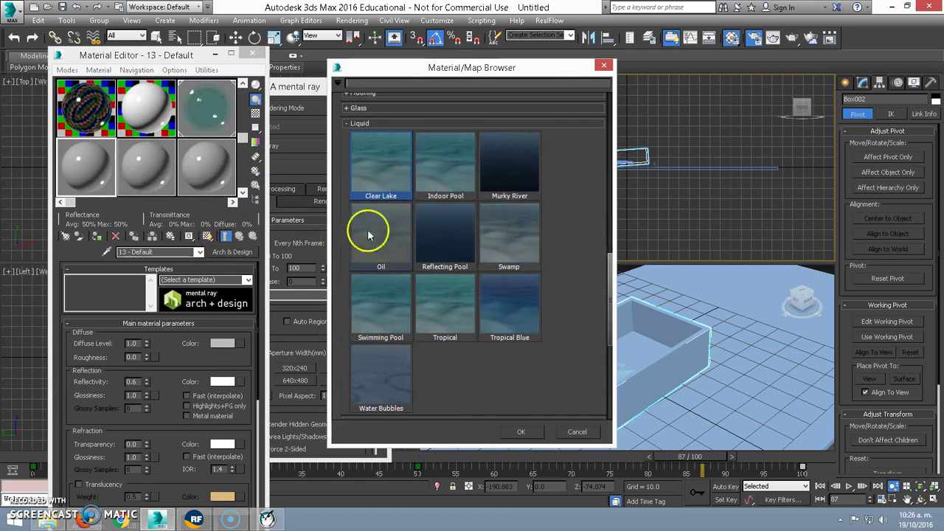
left_click(345, 125)
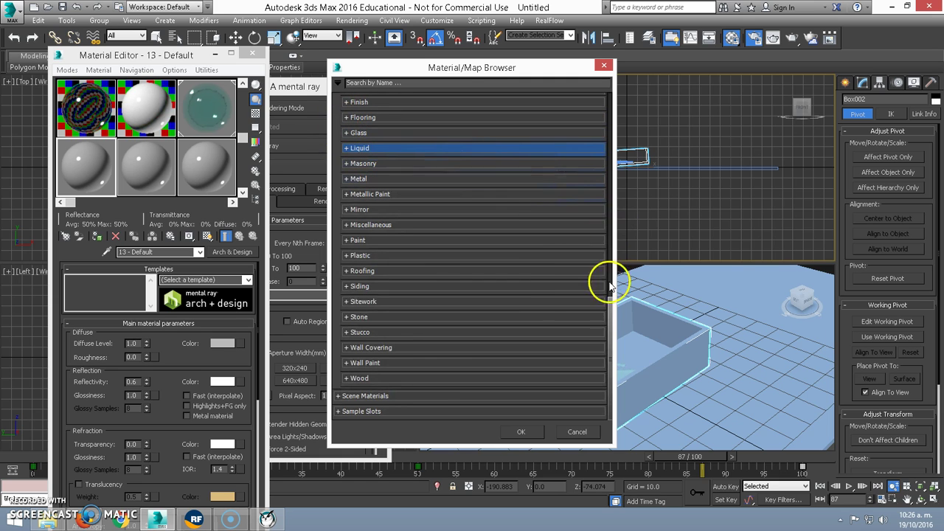
left_click(345, 379)
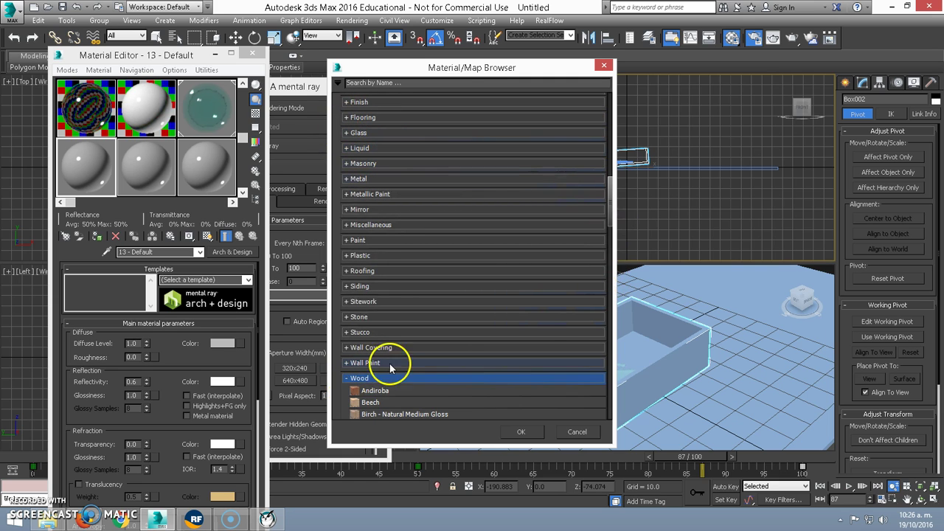
right_click(349, 394)
mouse_move(411, 407)
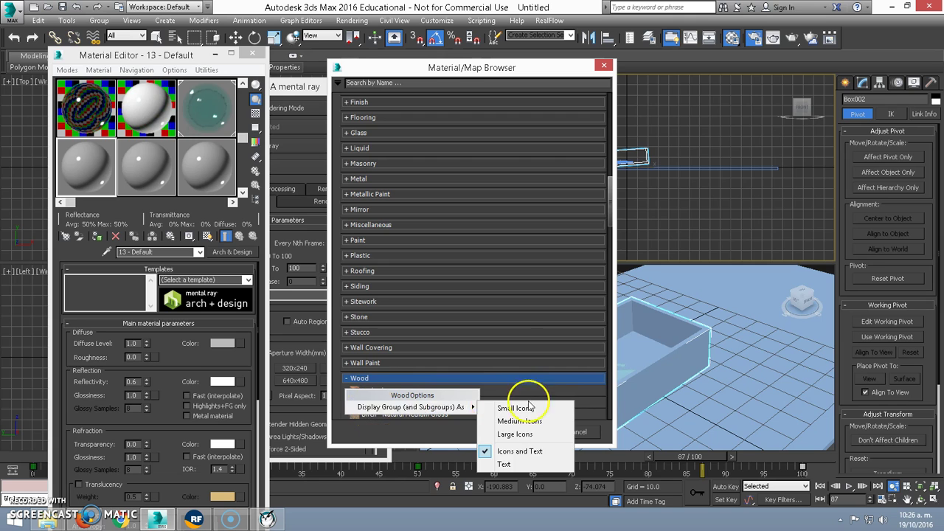
left_click(520, 435)
mouse_move(611, 162)
left_mouse_down()
mouse_move(600, 253)
mouse_move(600, 234)
left_mouse_up()
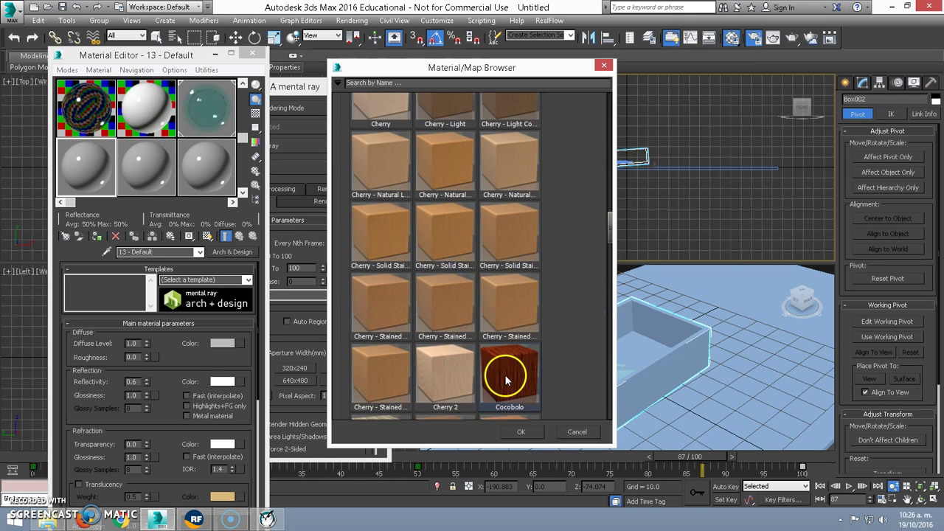
double_click(507, 378)
mouse_move(84, 165)
left_mouse_down()
mouse_move(552, 406)
mouse_move(558, 394)
left_mouse_up()
left_click(154, 169)
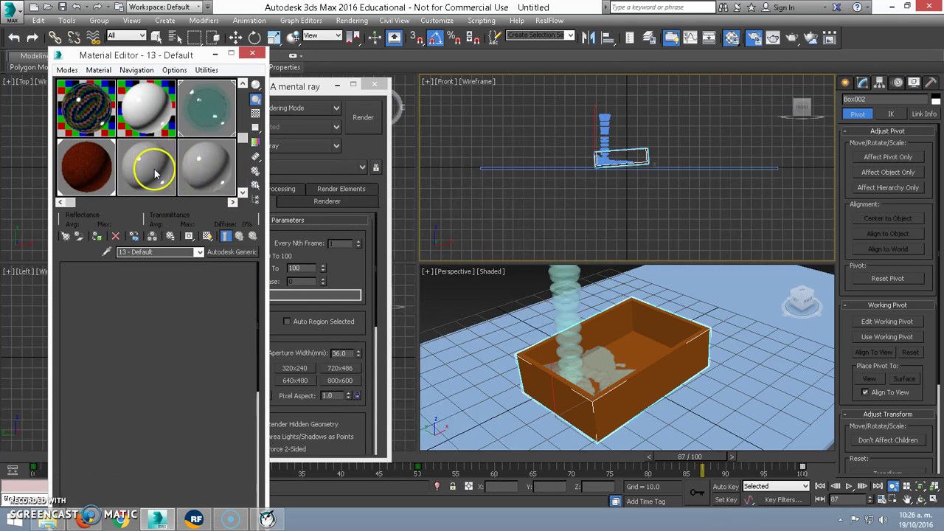
Load the Plastic > Laminate - Navy material into the 14 - Default slot.
left_click(237, 250)
mouse_move(611, 221)
left_mouse_down()
mouse_move(597, 151)
mouse_move(599, 168)
left_mouse_up()
left_click(339, 315)
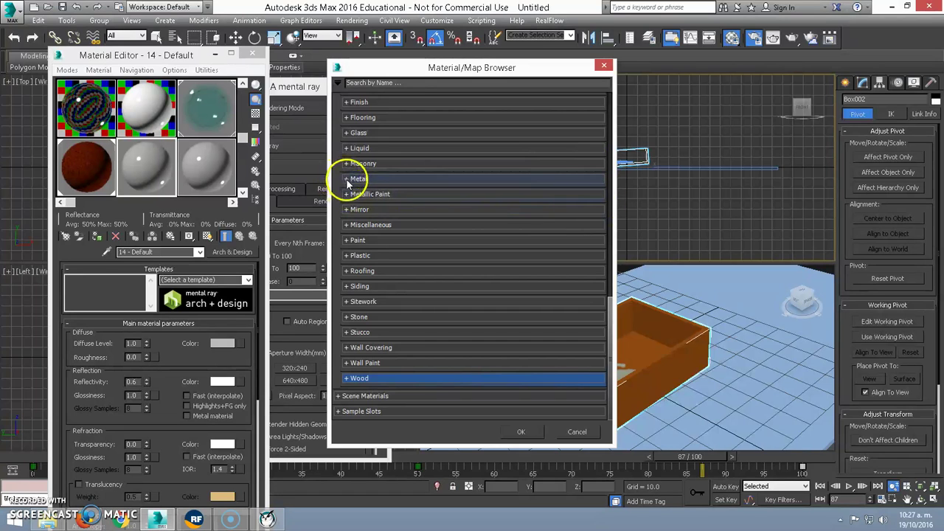
left_click(346, 102)
left_click(347, 103)
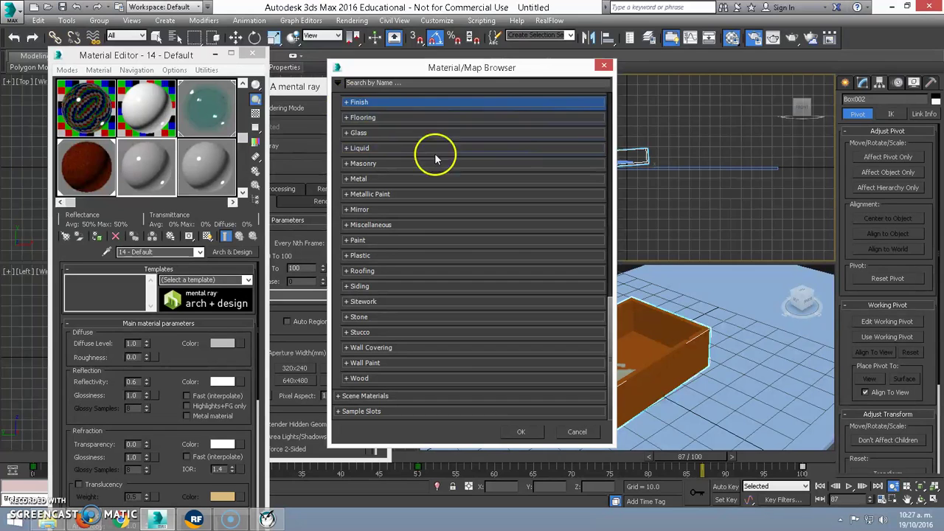
left_click(348, 256)
right_click(348, 330)
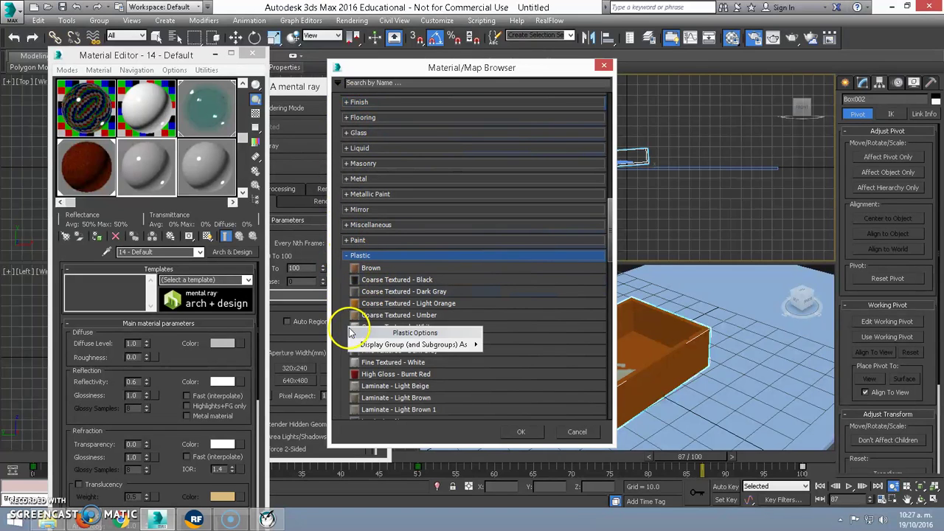
left_click(515, 373)
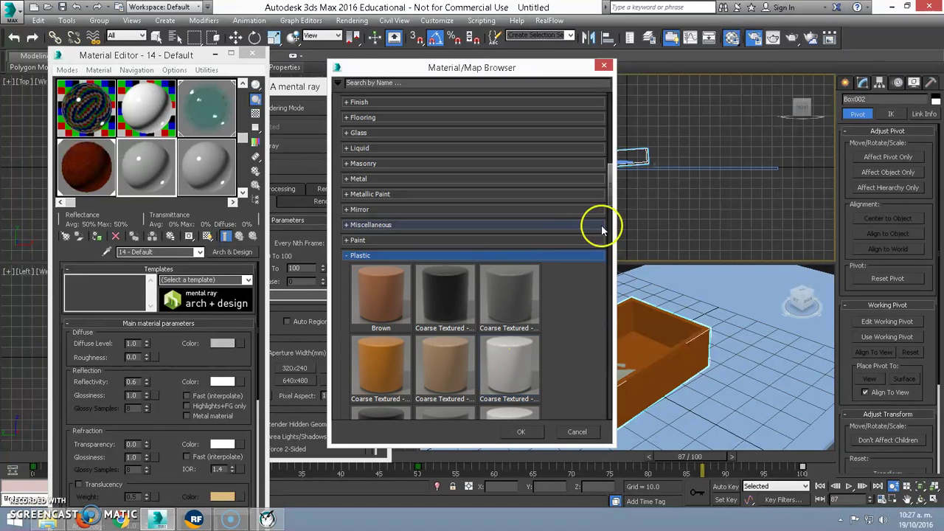
left_click_drag(610, 192, 610, 235)
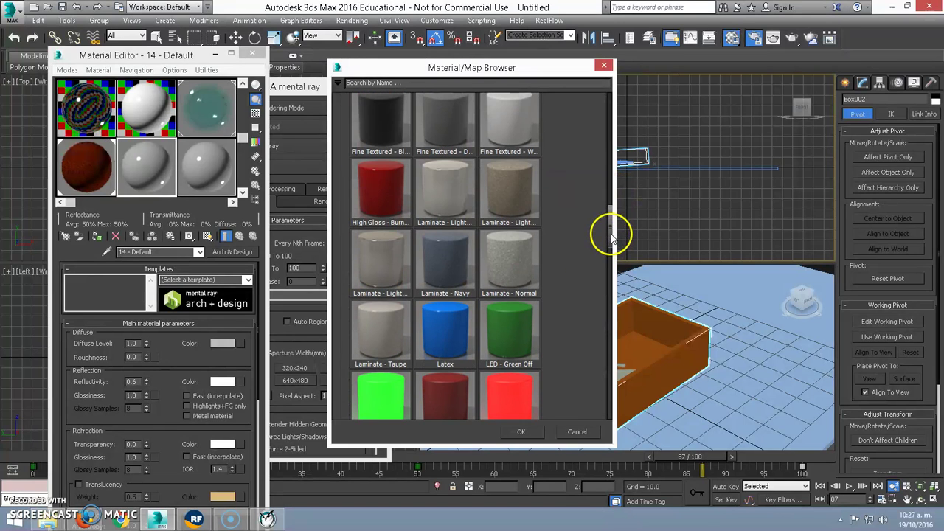
double_click(435, 246)
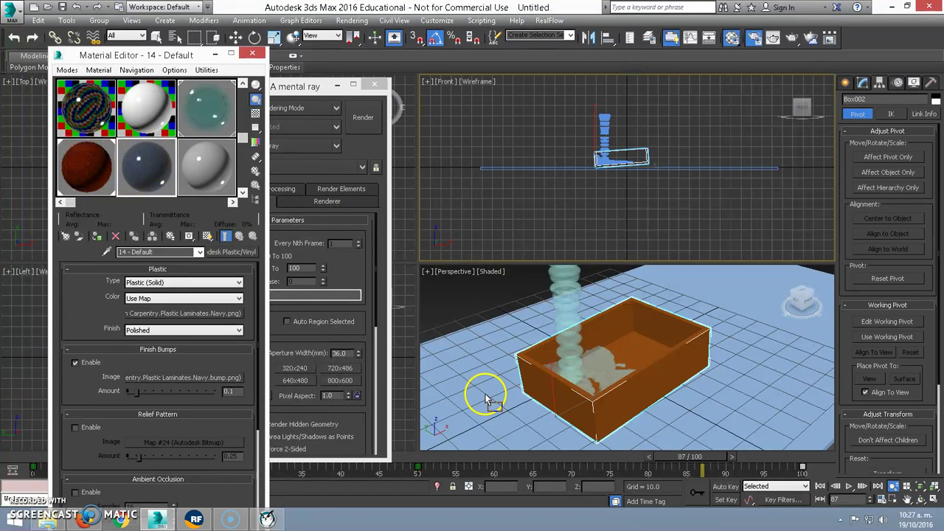
left_click(845, 82)
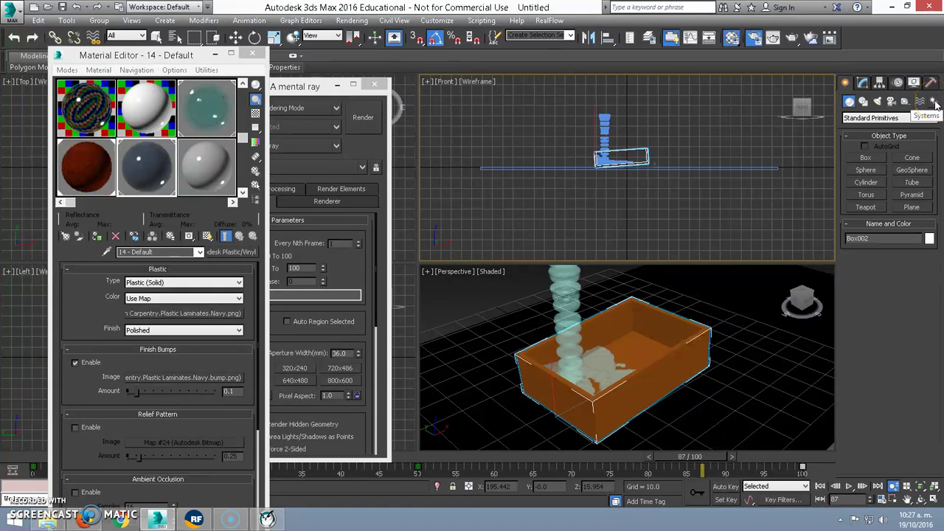
Place a Daylight001 system, declining the exposure change and accepting mr Sky, then open Get Location.
left_click(933, 102)
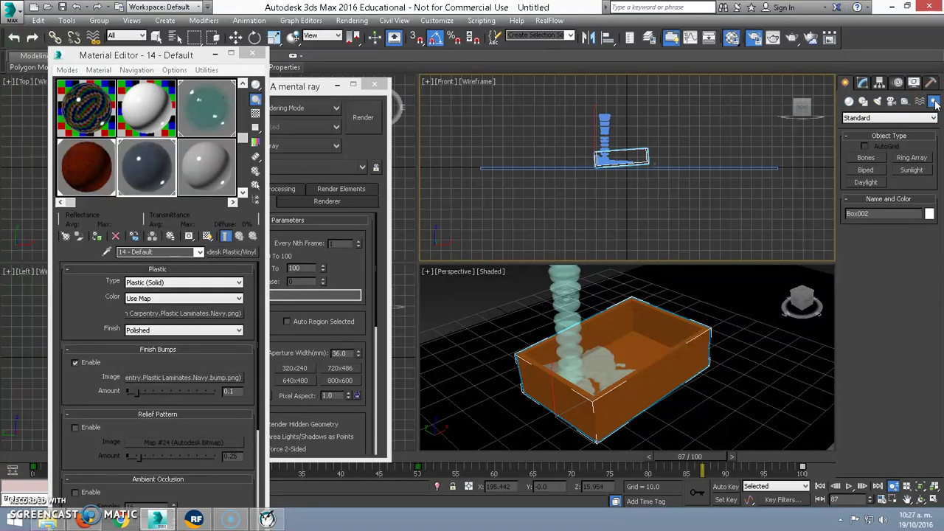
left_click(867, 183)
left_click_drag(545, 194, 544, 126)
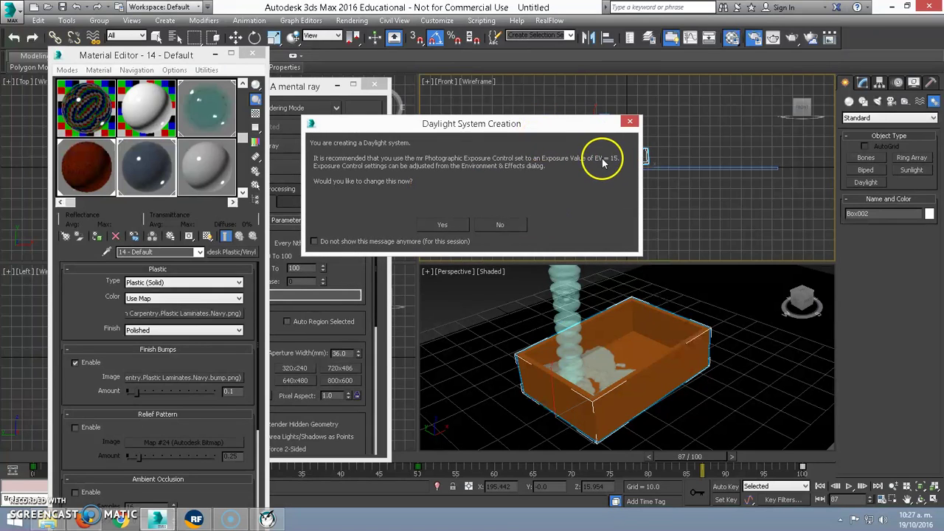
left_click(500, 227)
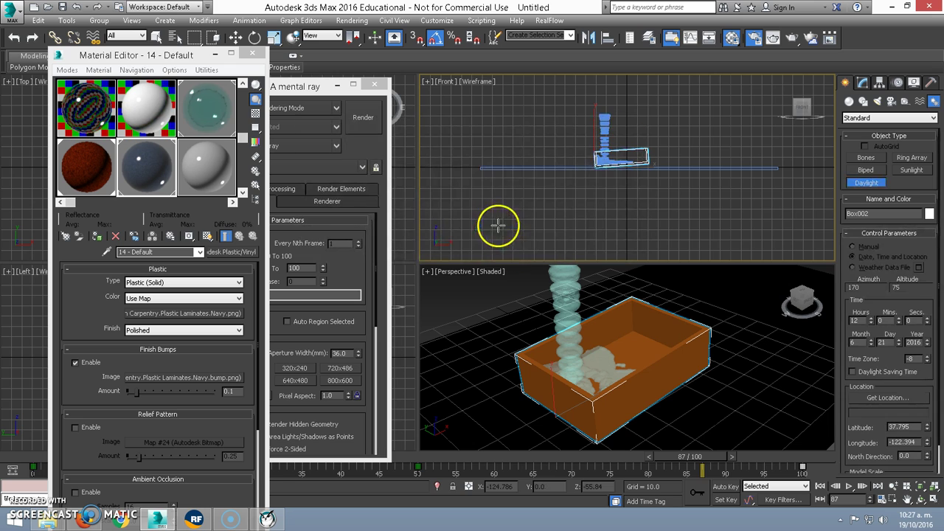
left_click_drag(498, 385, 469, 381)
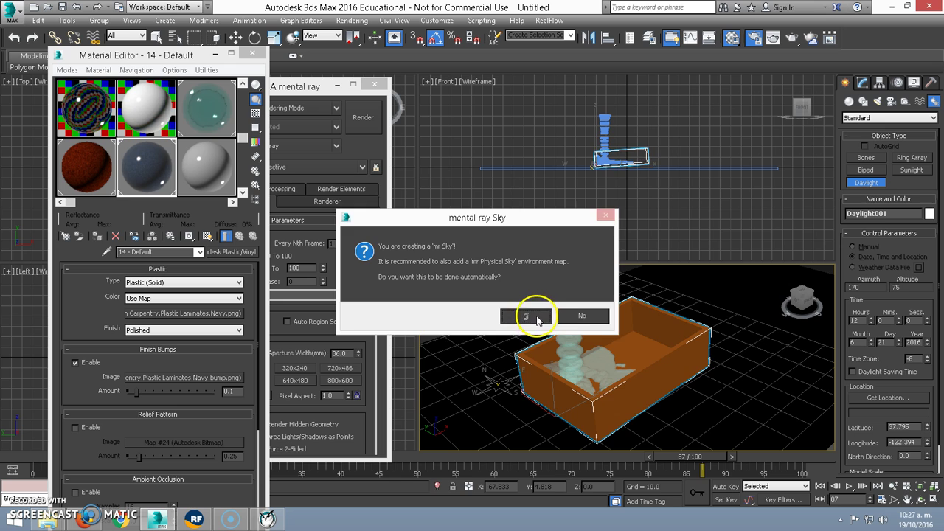
left_click(526, 315)
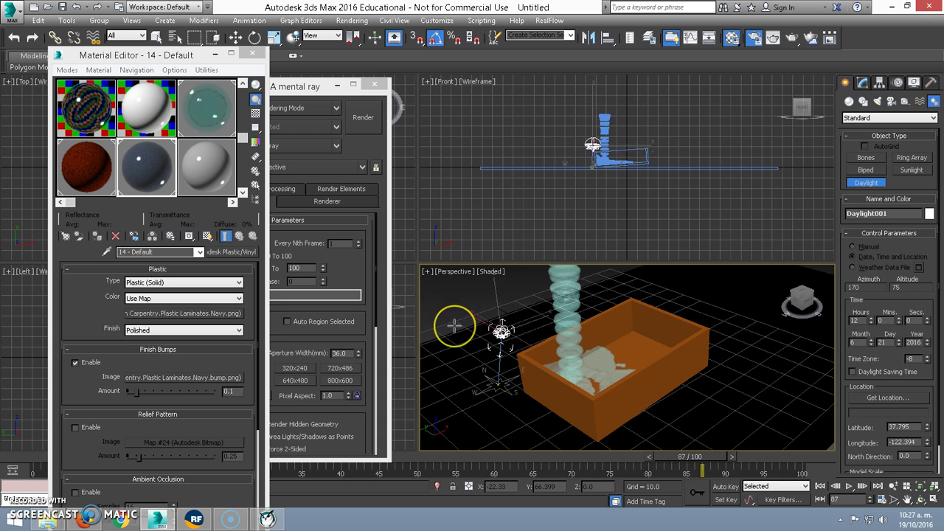
left_click(892, 398)
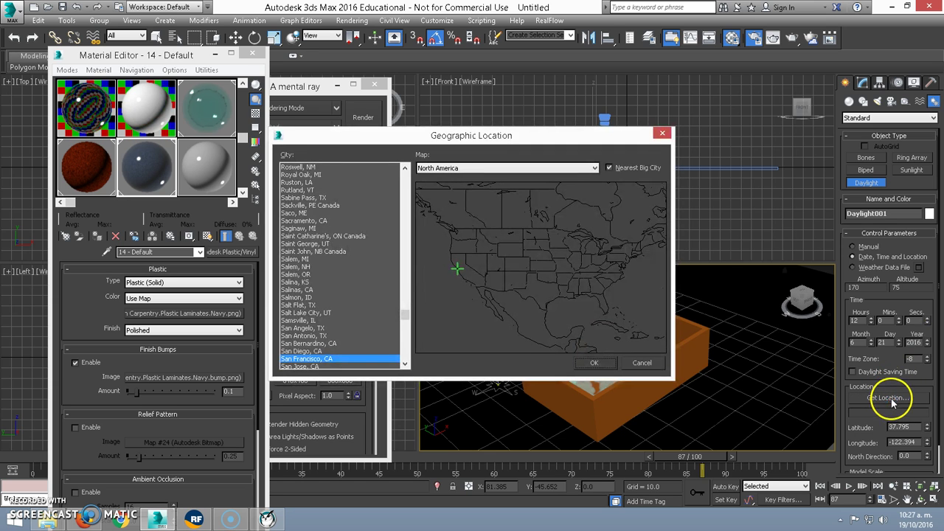
Set the daylight location to Mexico City and its time to 10:28 on June 21, 2016.
left_click(540, 336)
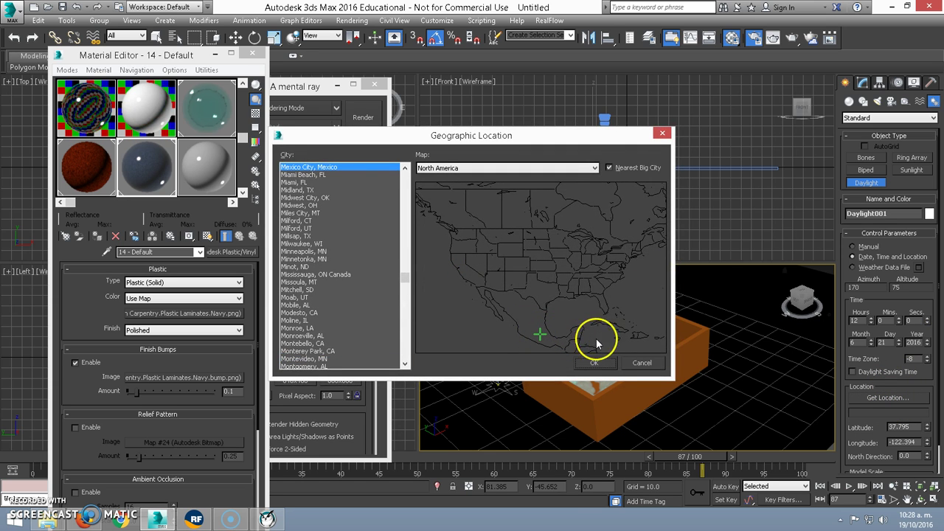
left_click(593, 362)
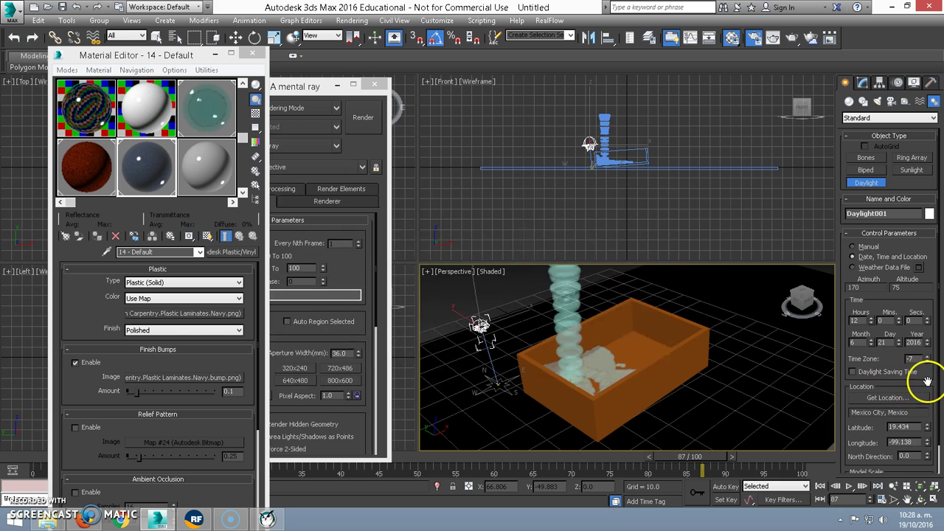
left_click_drag(926, 380, 924, 345)
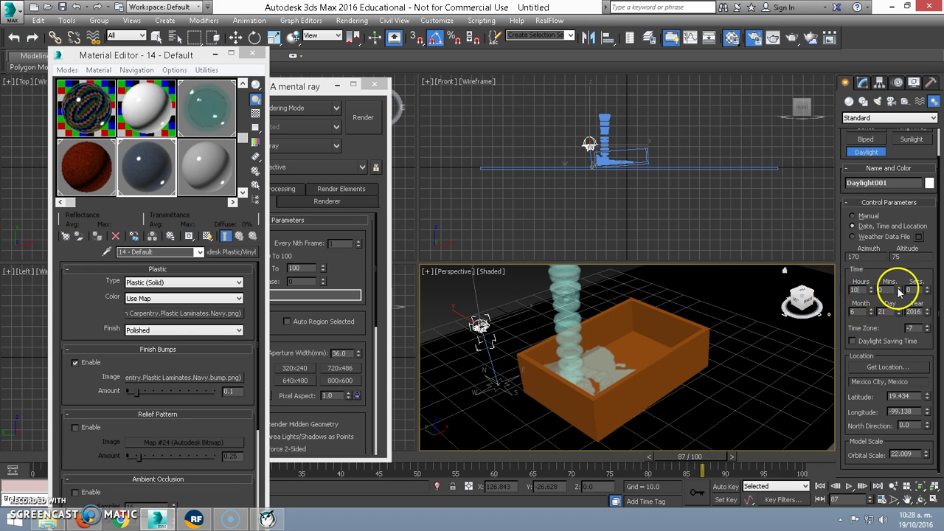
left_click(867, 289)
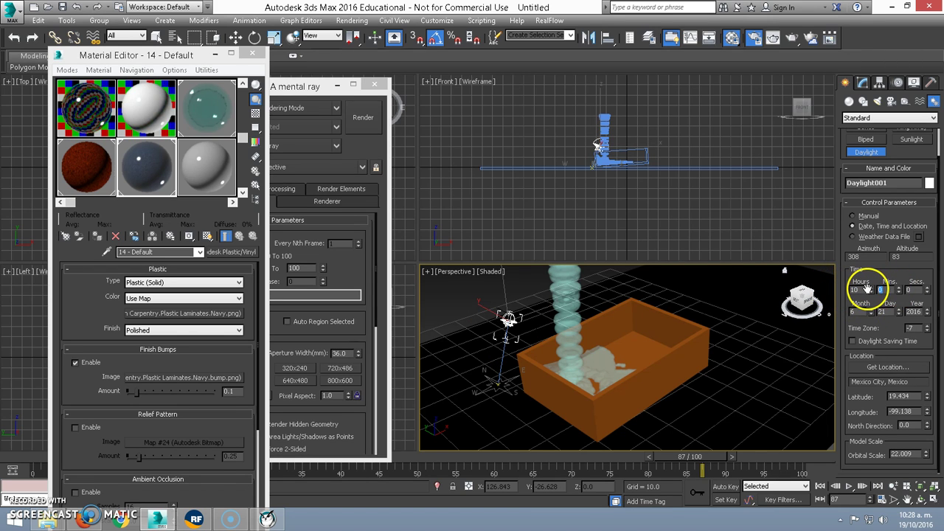
type("28")
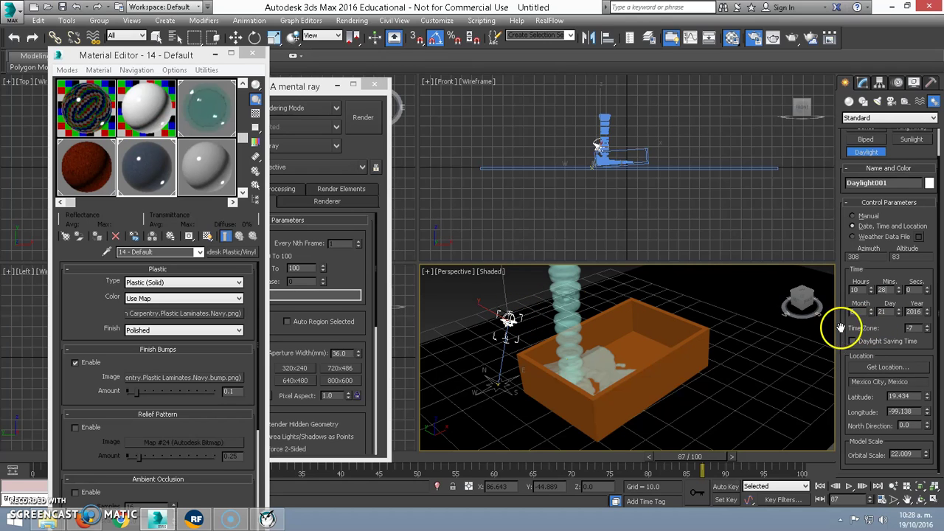
Start a Shift+Q test render of perspective frame 87, then cancel it partway.
key("w")
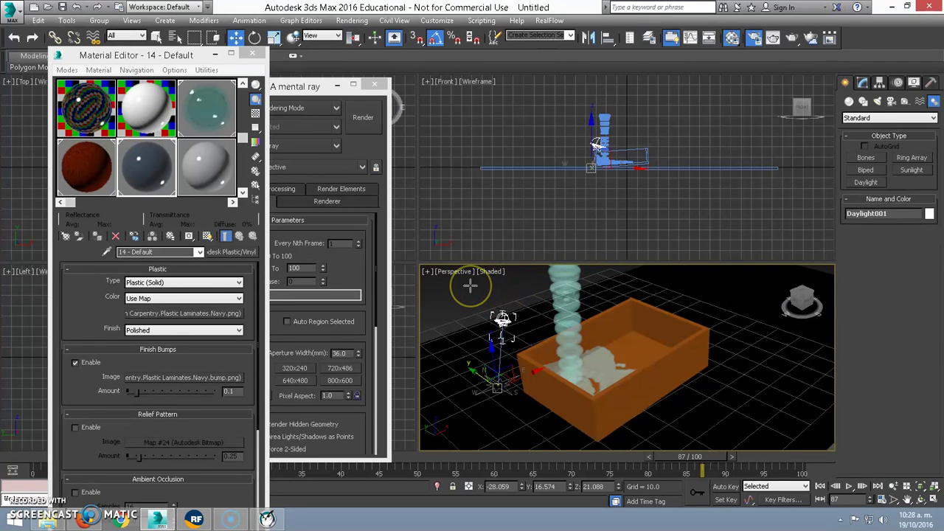
key("shift+q")
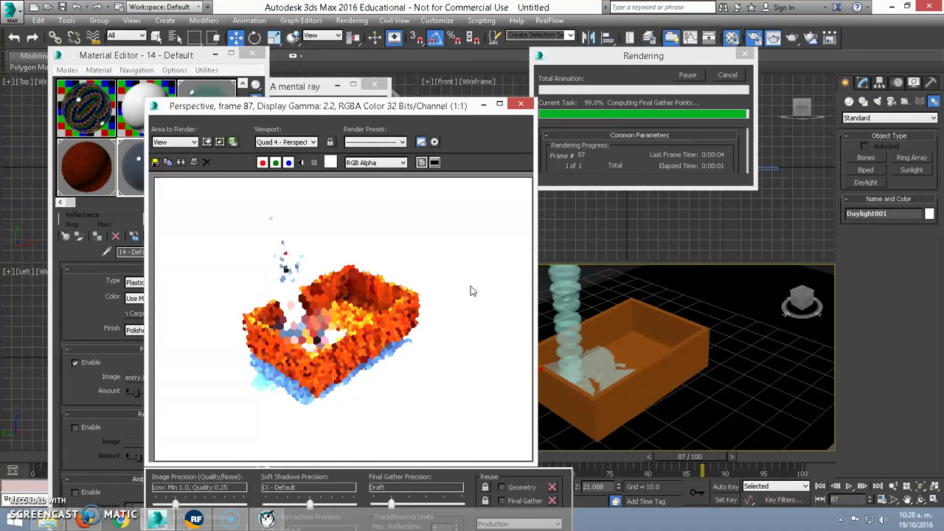
left_click(521, 104)
left_click(743, 54)
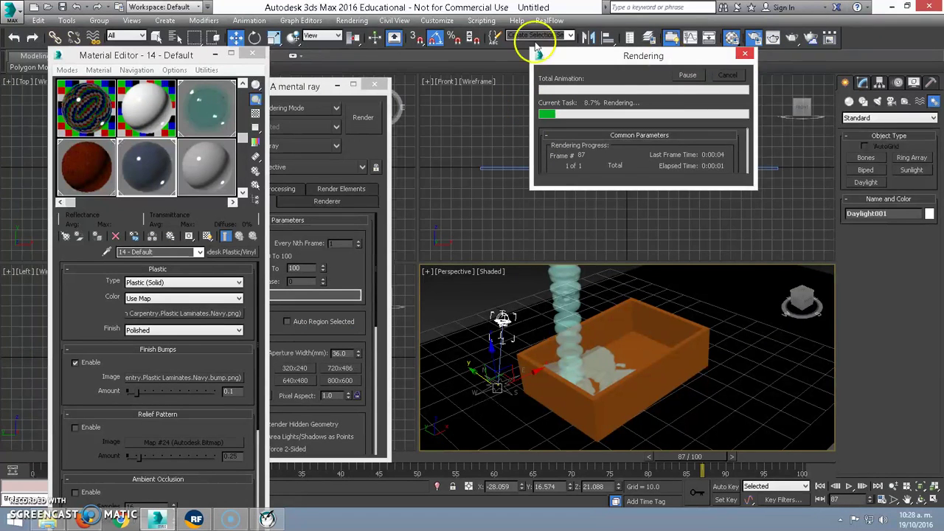
left_click(352, 20)
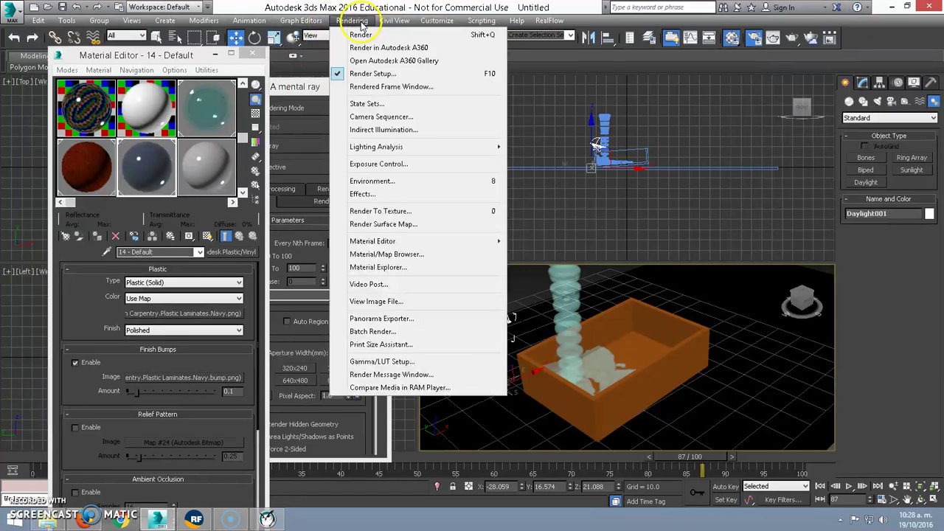
Switch exposure to mr Photographic Exposure Control with shutter 1/35 s, f/16, ISO 100.
left_click(373, 182)
left_click_drag(169, 59, 385, 64)
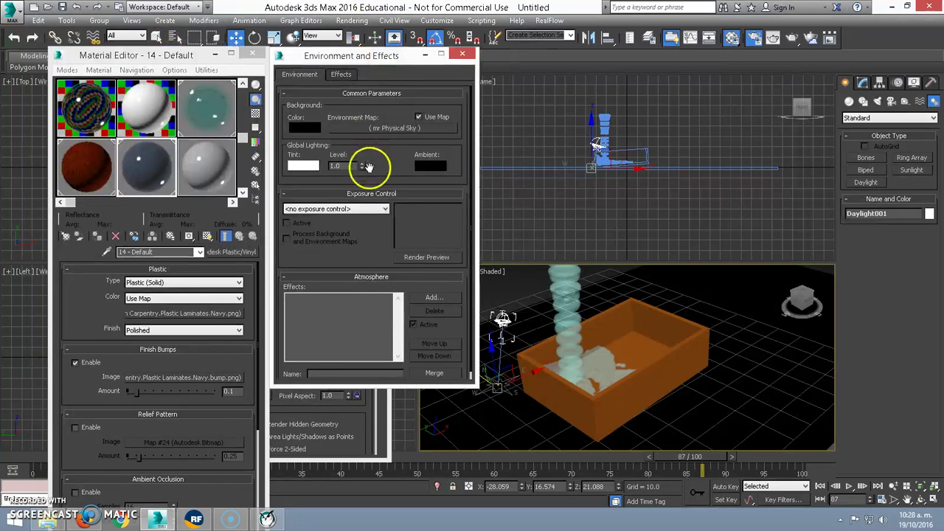
left_click(365, 207)
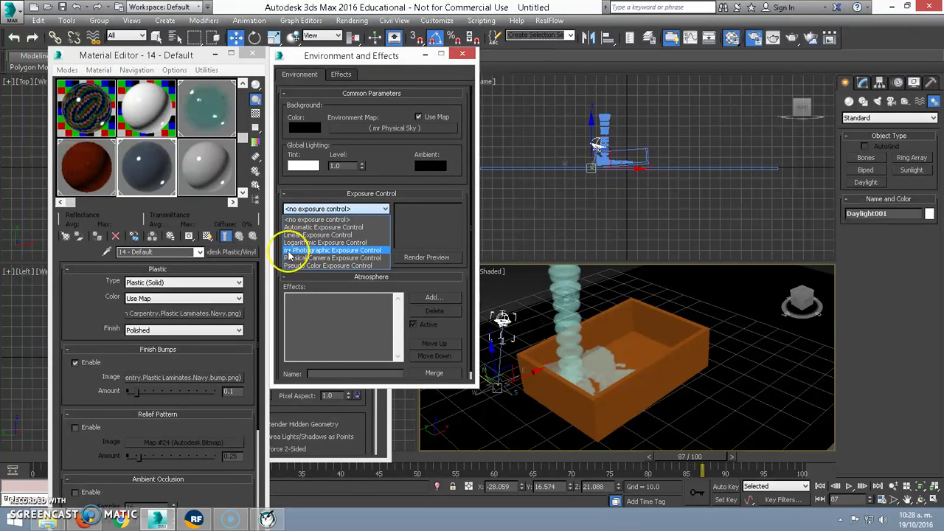
left_click(289, 255)
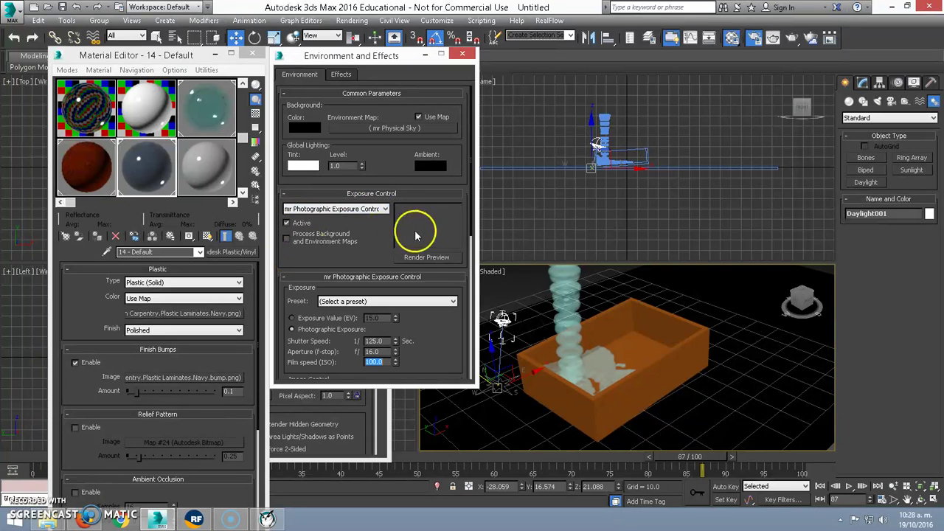
left_click(431, 256)
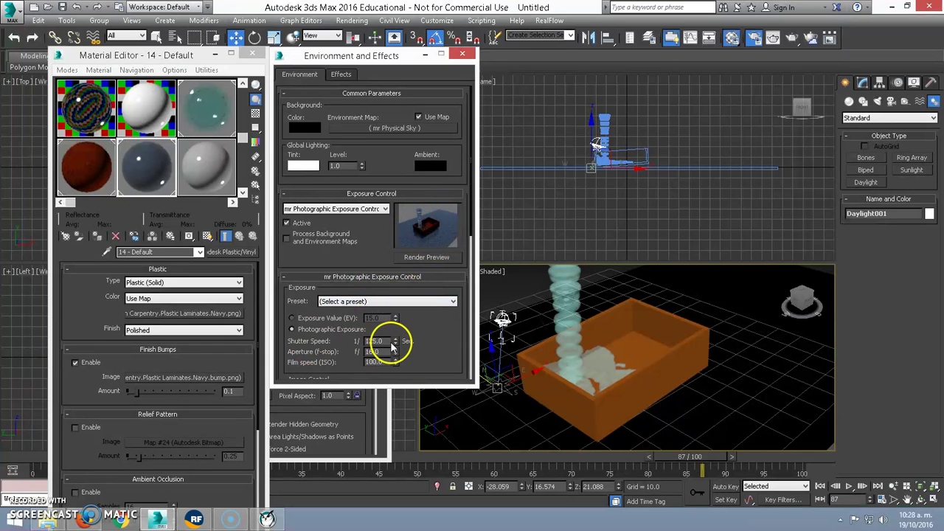
left_click_drag(396, 341, 400, 375)
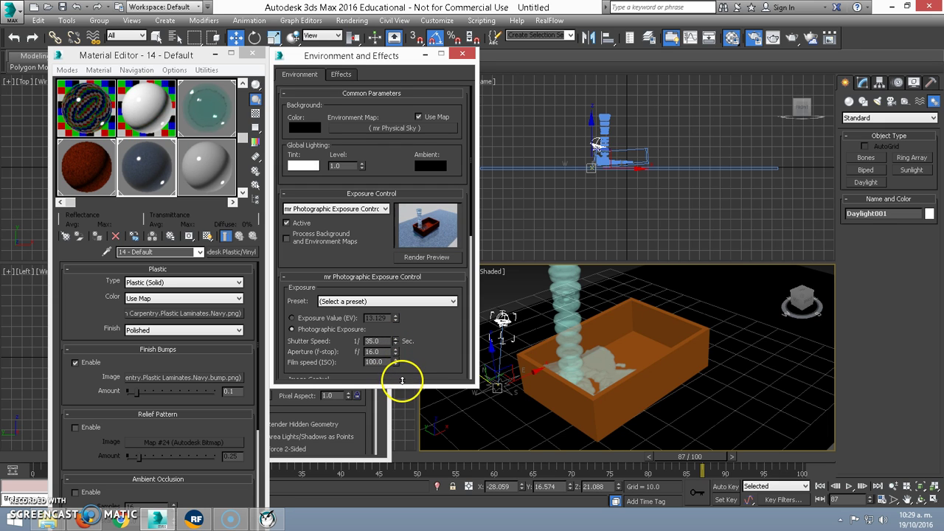
left_click_drag(441, 330, 448, 160)
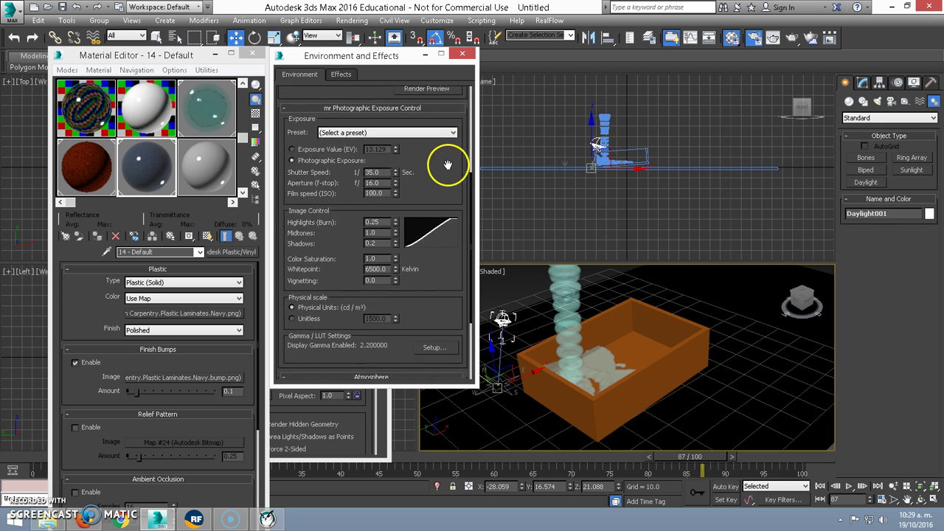
scroll(426, 180, "up", 3)
scroll(425, 180, "up", 3)
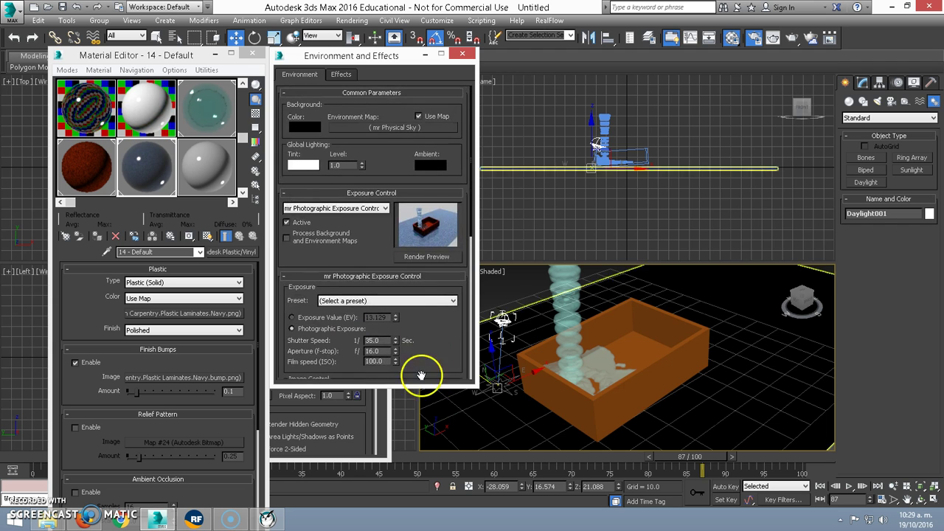
Render perspective frame 87 and enlarge the Rendering progress dialog to follow it.
left_click(791, 42)
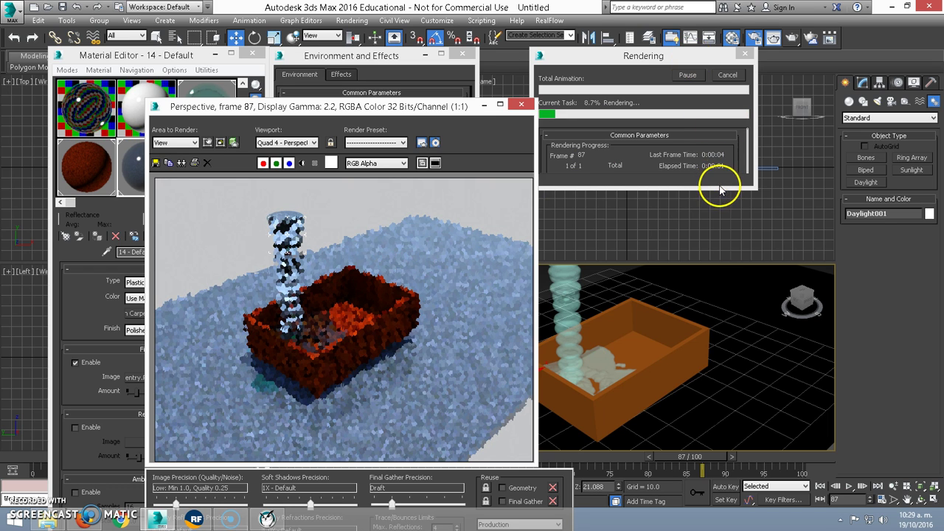
left_click_drag(721, 190, 720, 222)
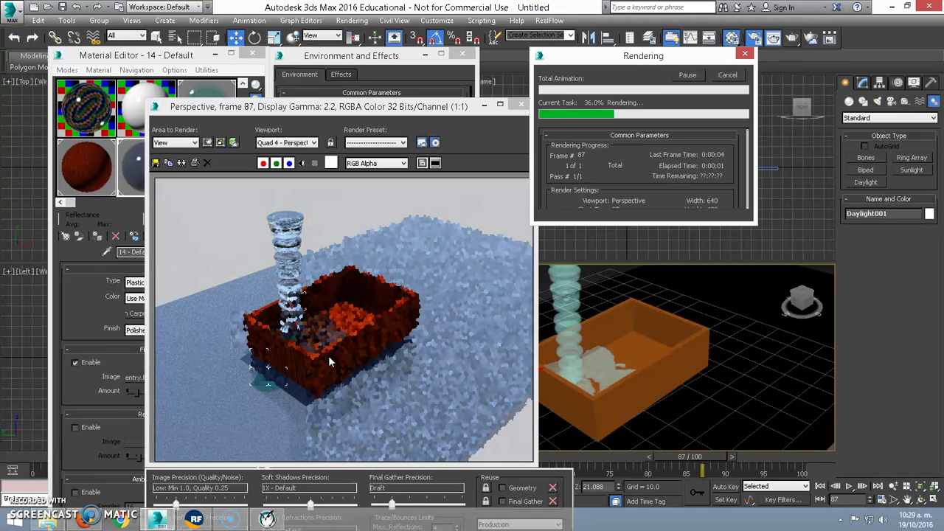
left_click_drag(331, 346, 350, 320)
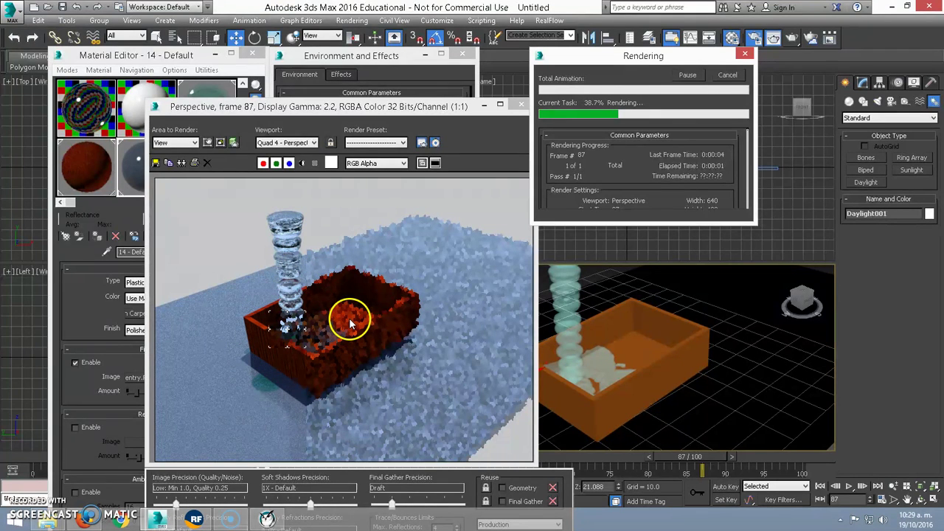